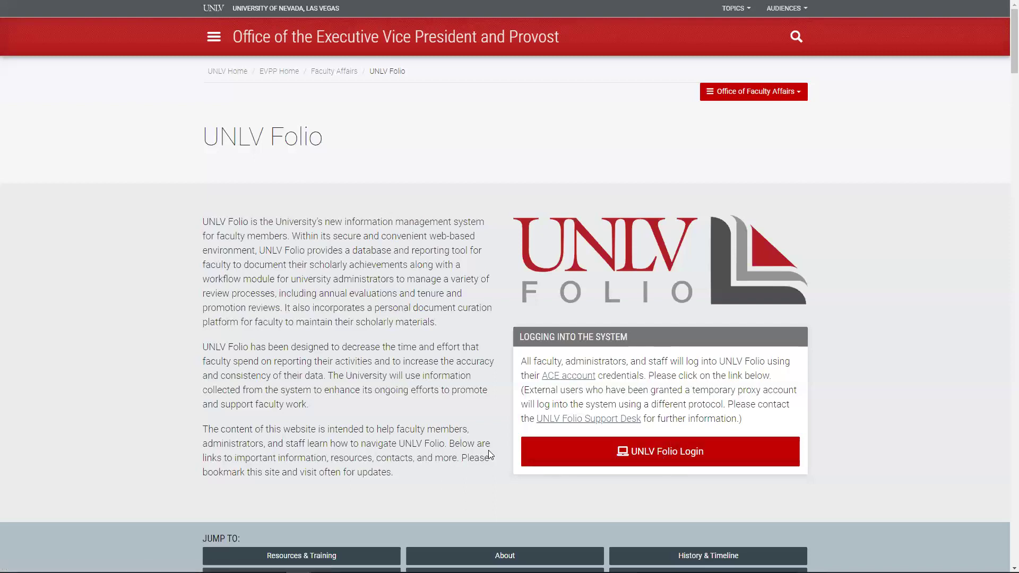
Log in to UNLV Folio with the ACE account credentials and open the faculty profile.
left_click(639, 457)
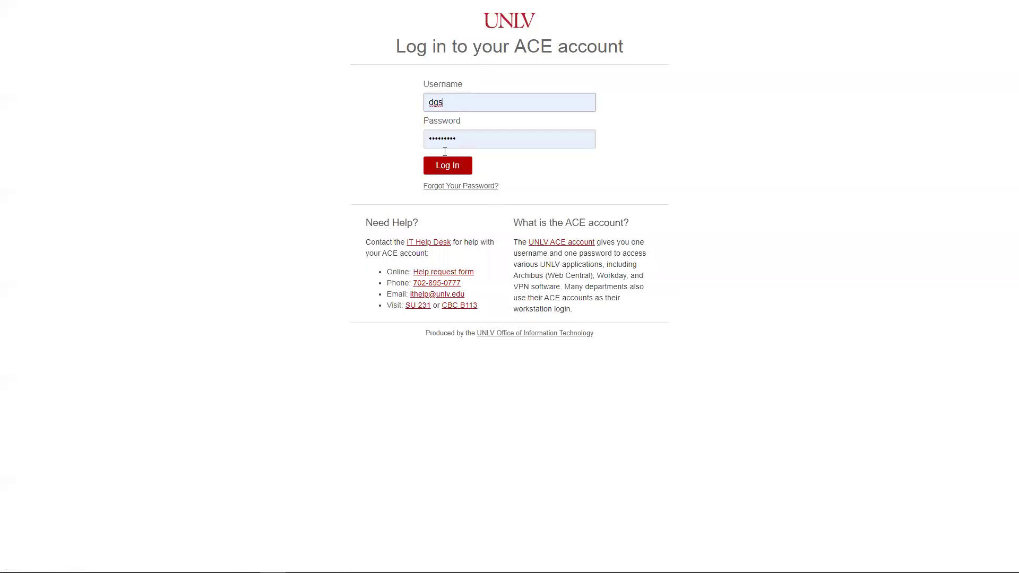
left_click(438, 165)
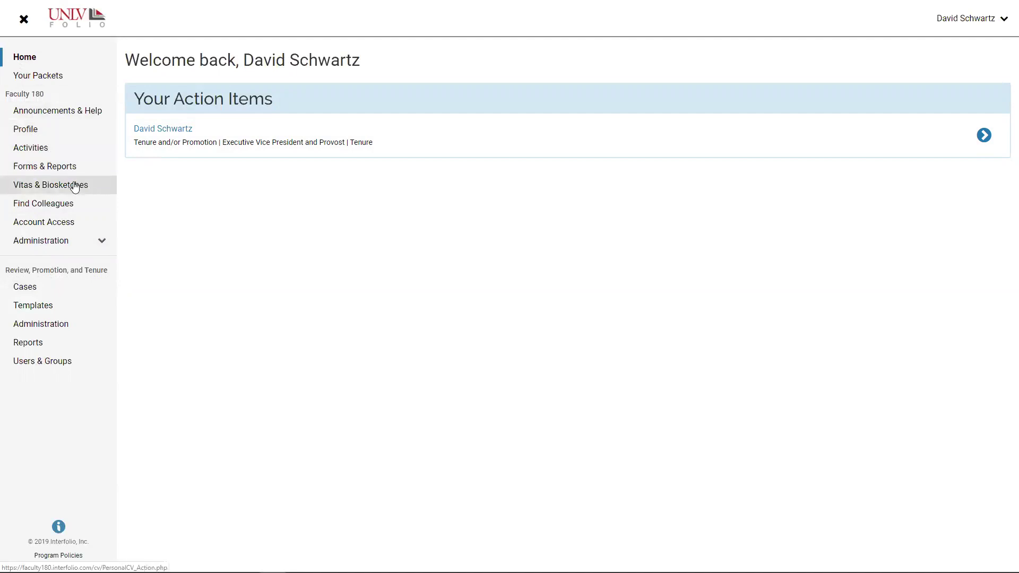
left_click(23, 131)
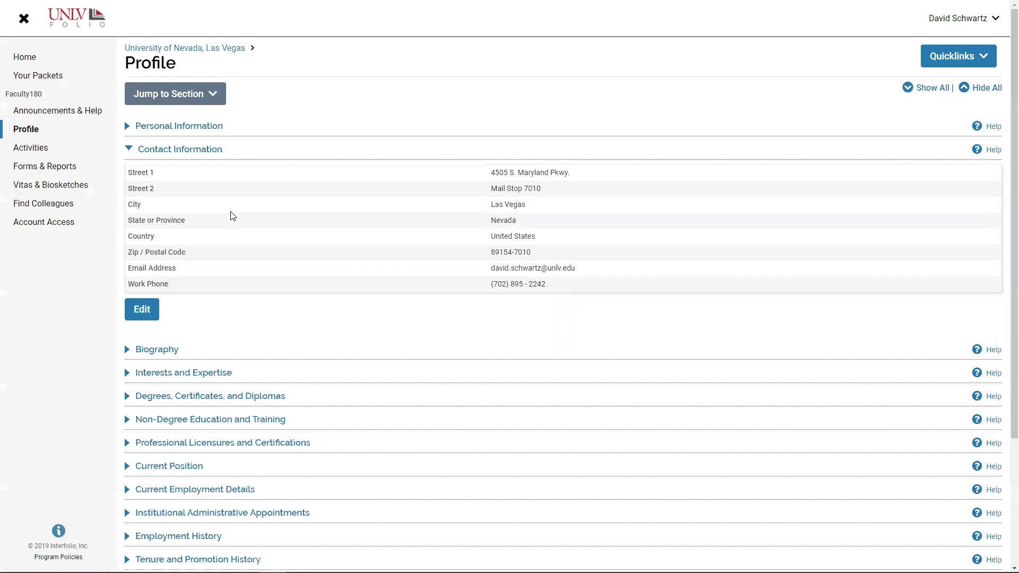
Collapse the Contact Information section and review the name and photo details under Personal Information.
left_click(132, 149)
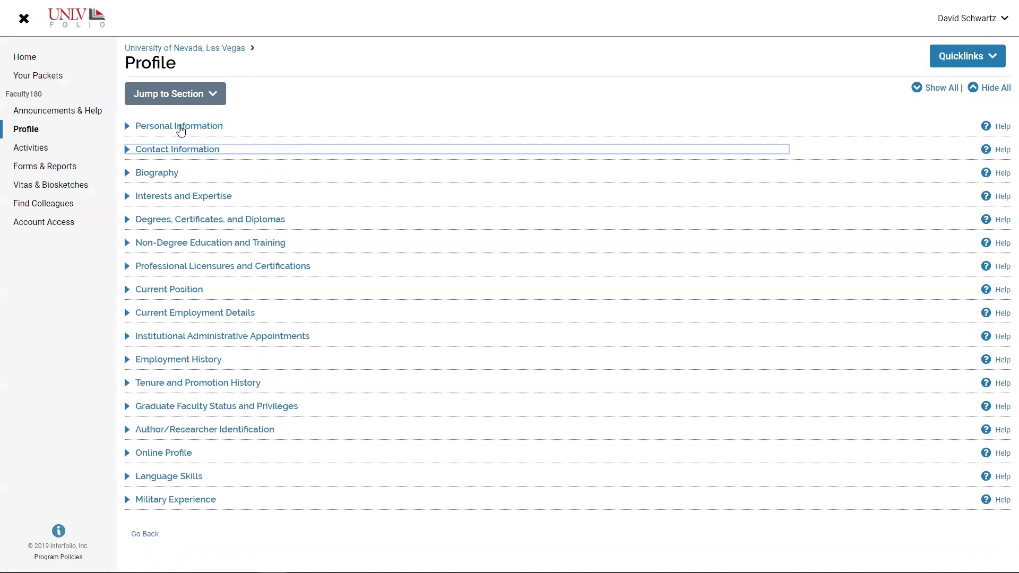
left_click(128, 126)
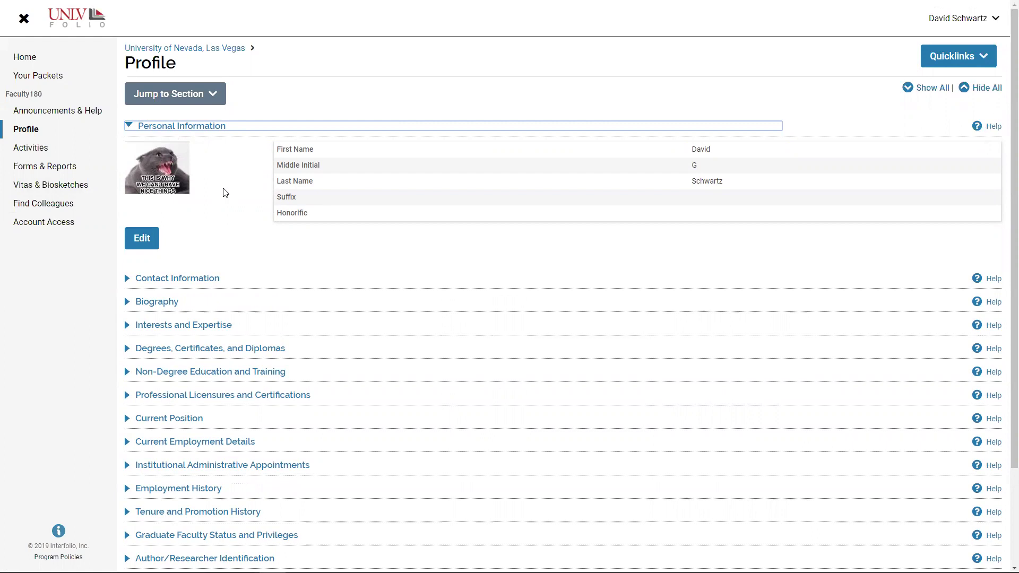
left_click(129, 127)
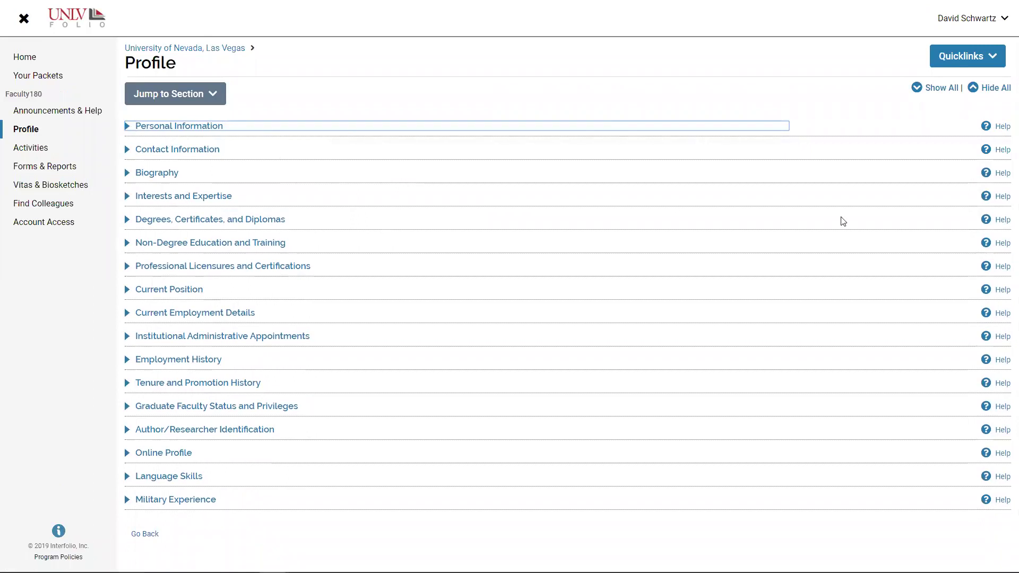
Read the help for Personal Information, highlighting the instruction to contact the Office of Human Resources, and close it.
left_click(986, 127)
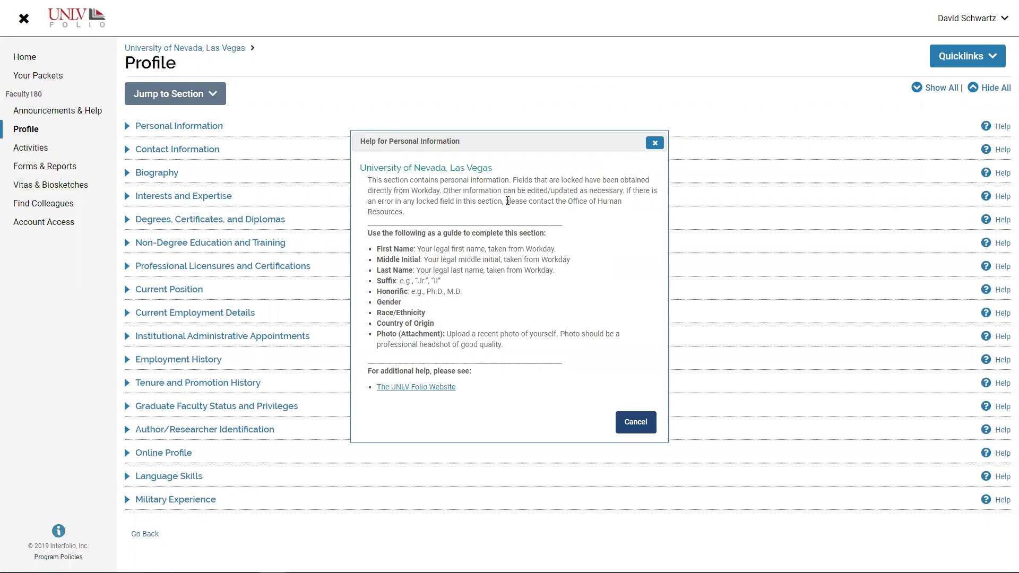
left_click_drag(505, 201, 428, 213)
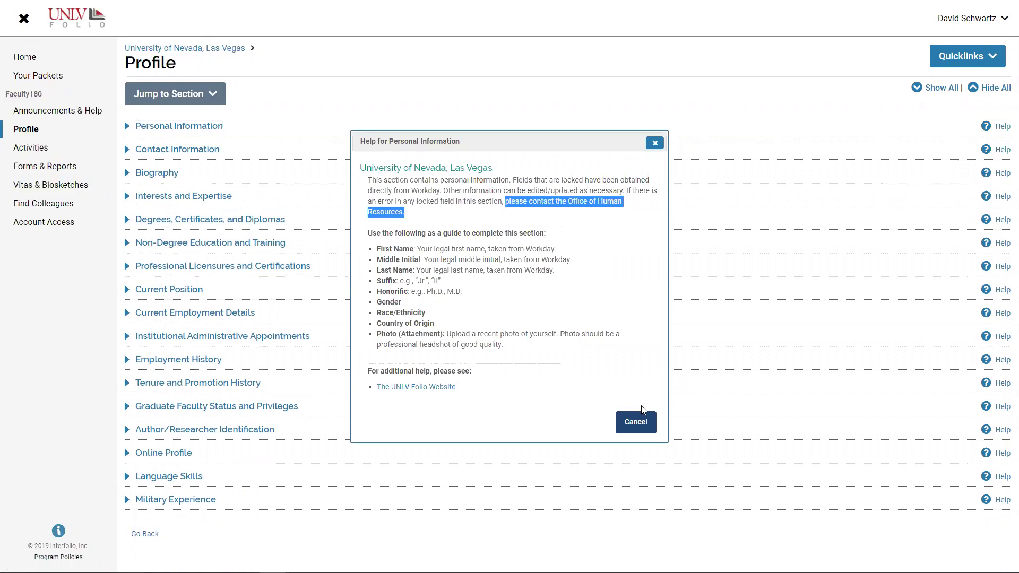
left_click(641, 422)
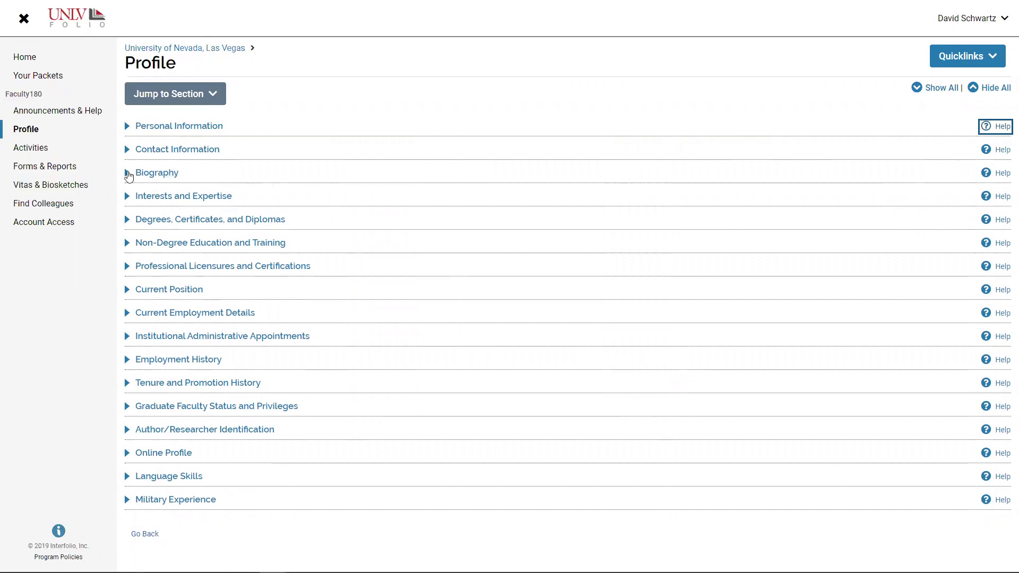
Review the existing entries in the Biography and the Interests and Expertise sections, collapsing each one after viewing.
left_click(129, 175)
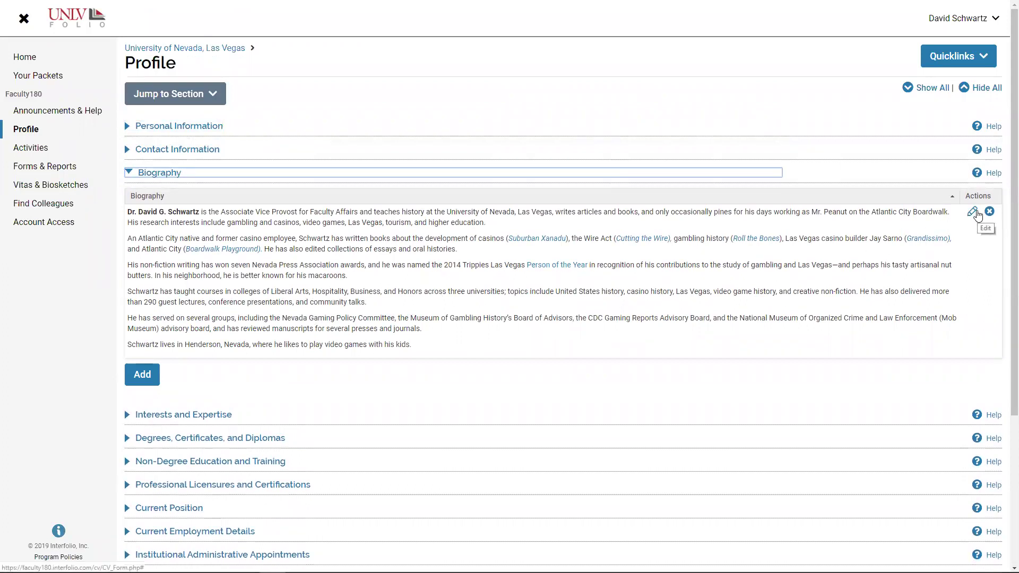
left_click(142, 375)
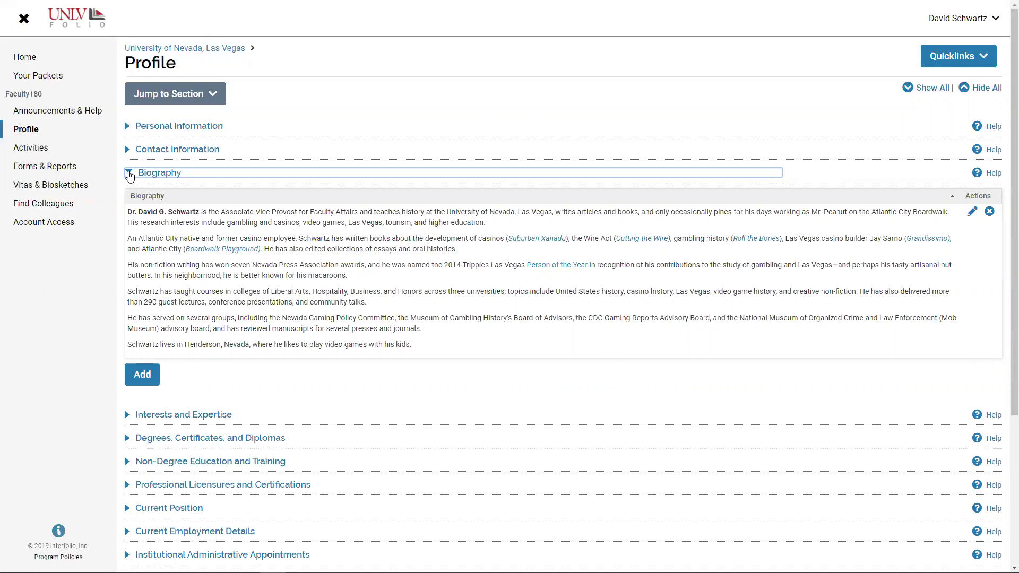
left_click(130, 176)
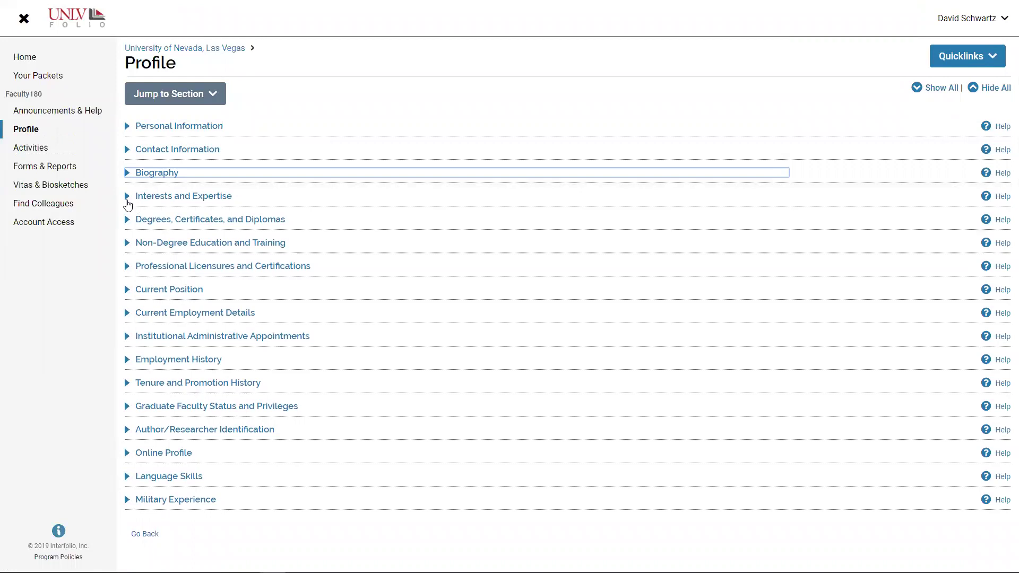
left_click(128, 202)
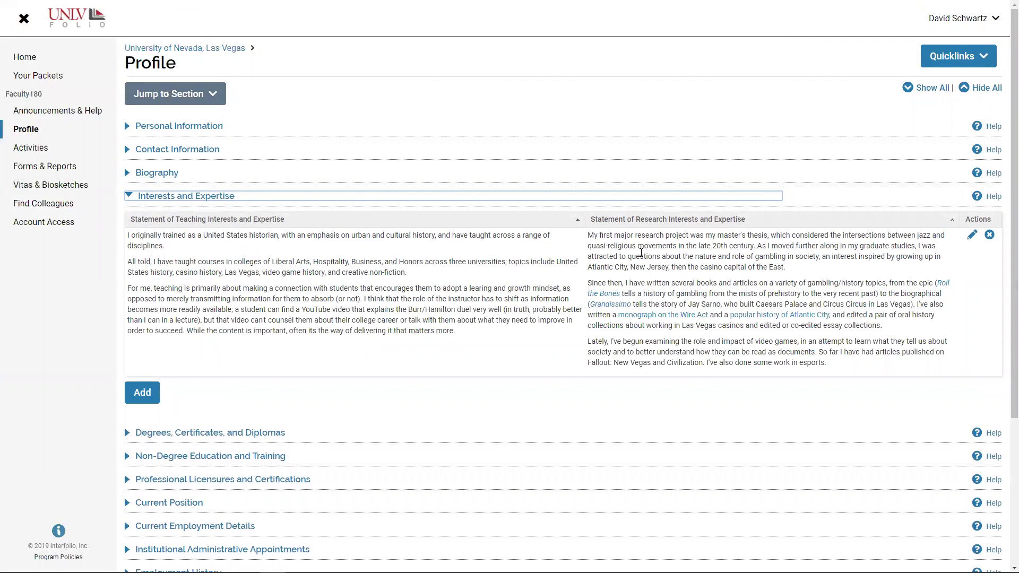
left_click(127, 197)
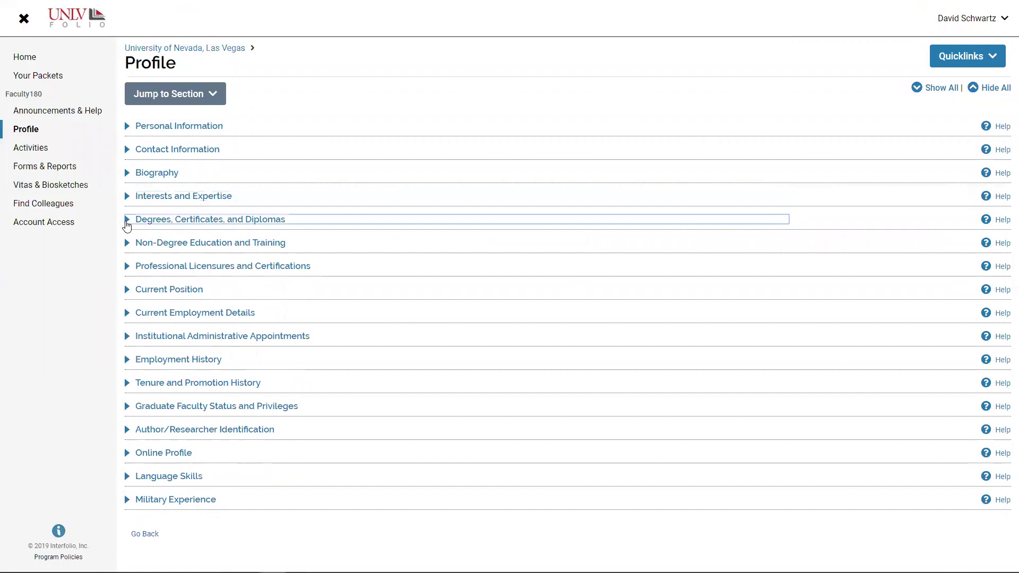
Open a blank entry form for Degrees, Certificates, and Diplomas and examine the Level of Degree and Degree choices.
left_click(127, 220)
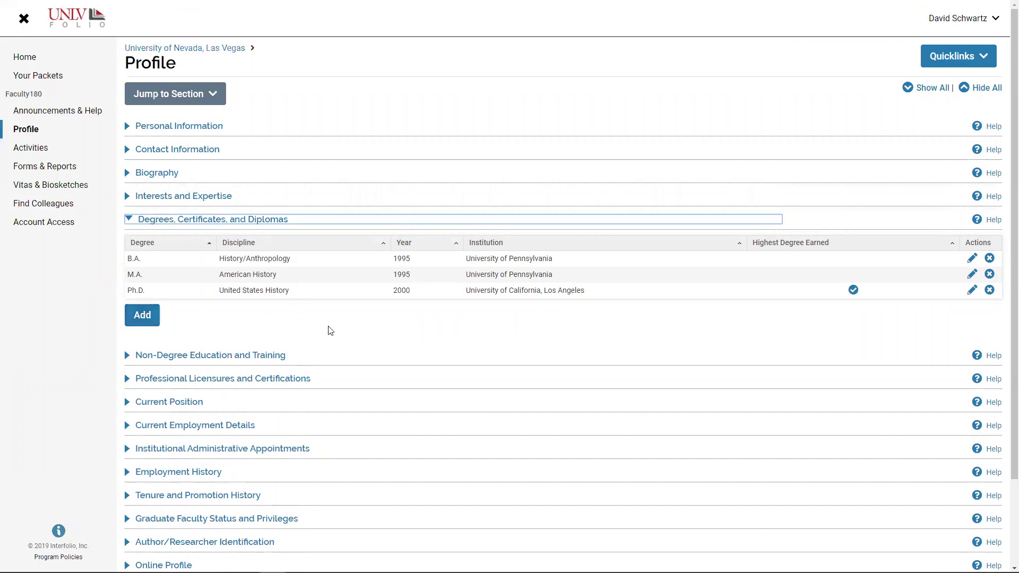
left_click(152, 321)
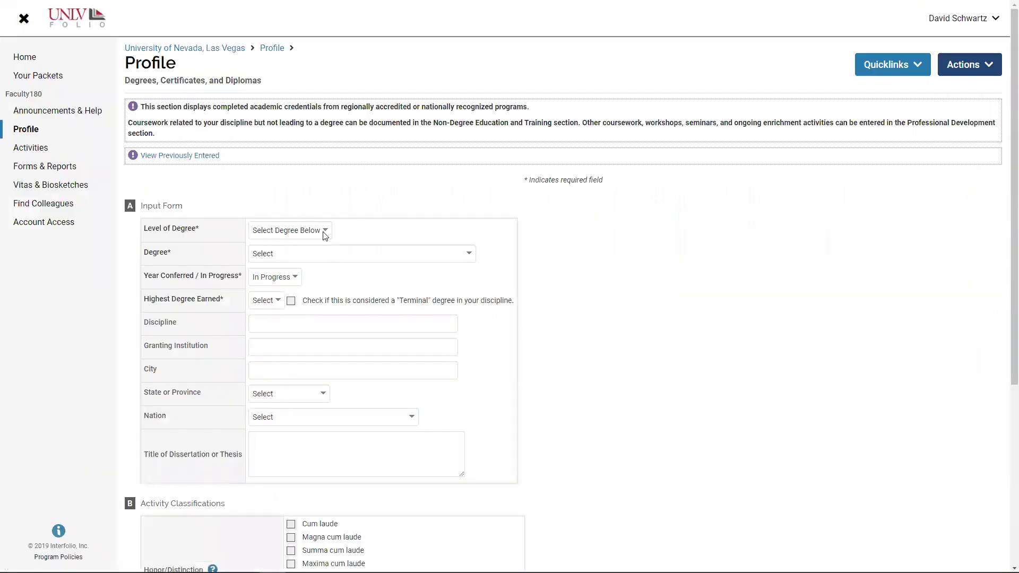
left_click(324, 231)
left_click(385, 187)
scroll(424, 255, "down", 1)
left_click(325, 176)
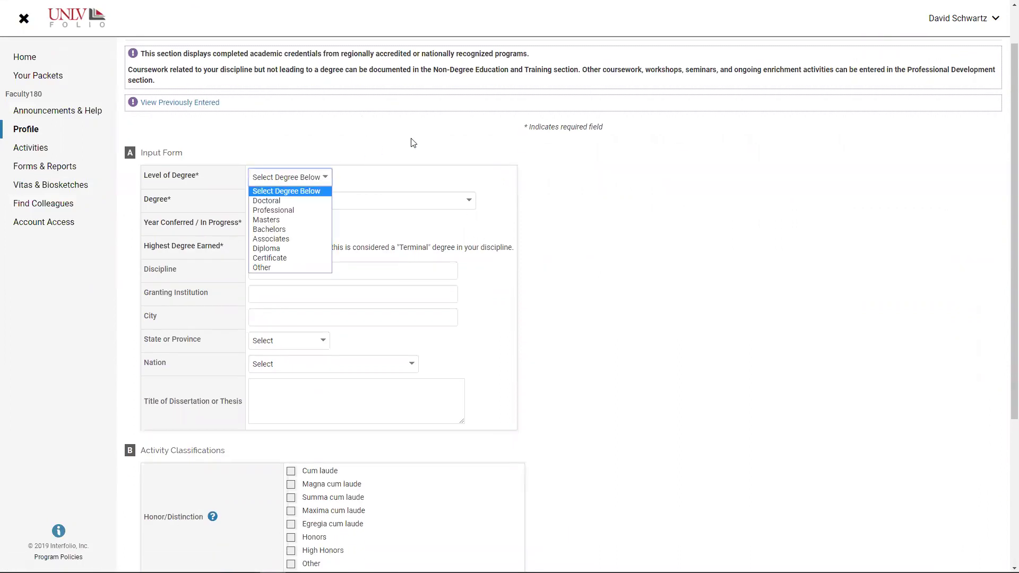
left_click(470, 169)
left_click(473, 200)
scroll(423, 346, "down", 3)
scroll(423, 346, "down", 3)
left_click(698, 263)
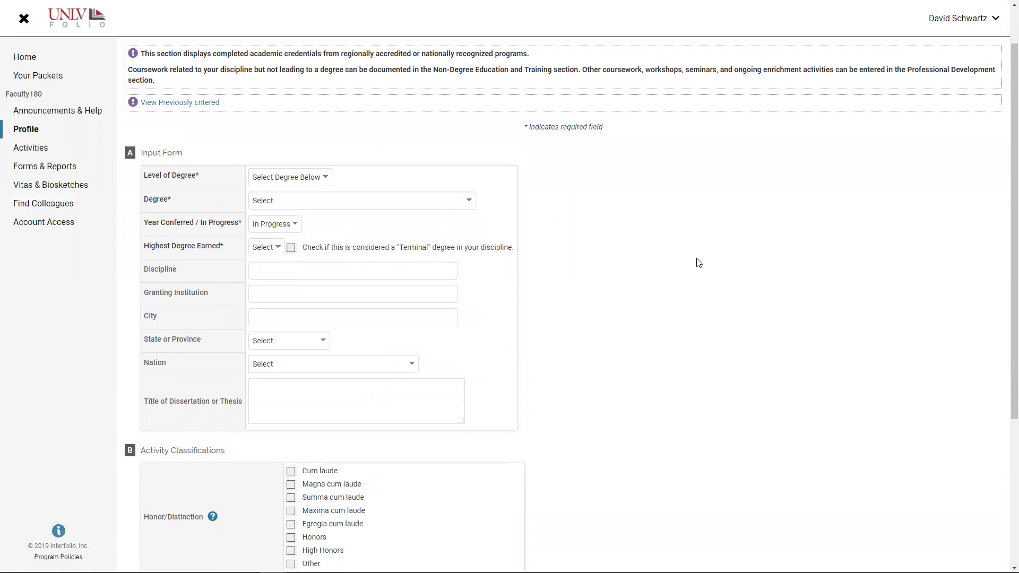
Examine the rest of the degree form down to its attachments and save options, leave it without saving, and collapse the degrees section.
scroll(525, 285, "down", 2)
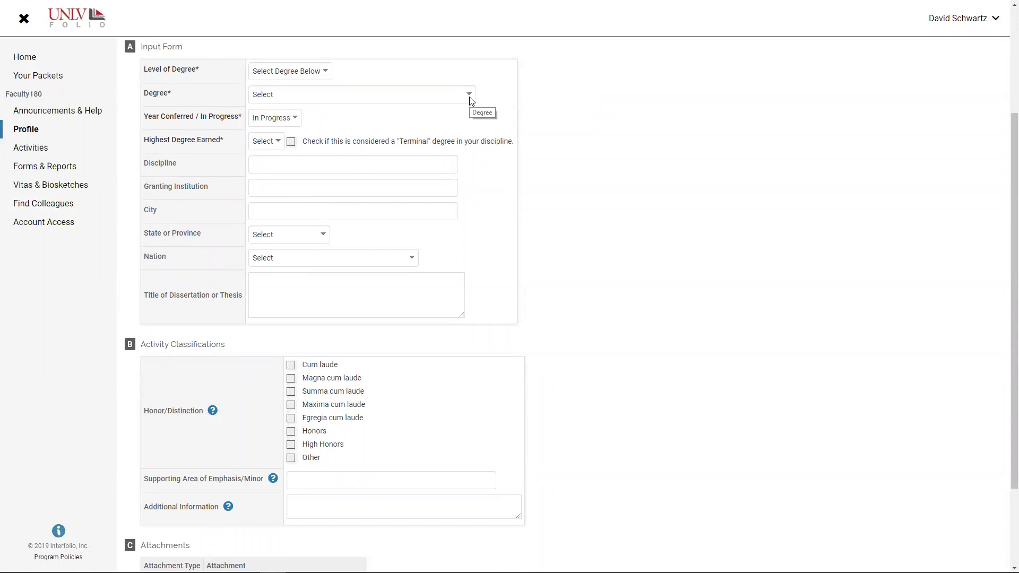
scroll(450, 136, "up", 3)
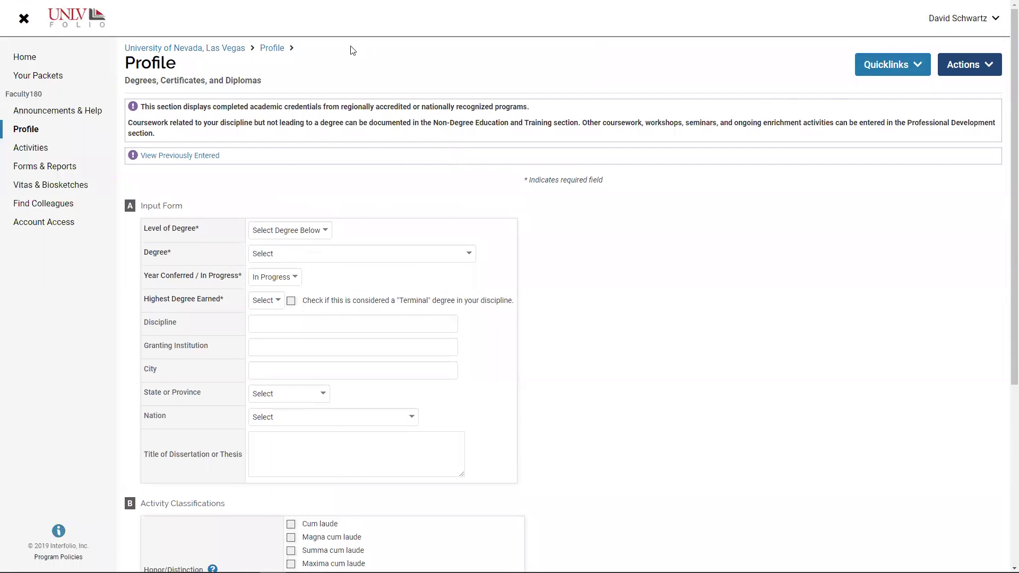
scroll(395, 200, "down", 1)
scroll(395, 200, "down", 5)
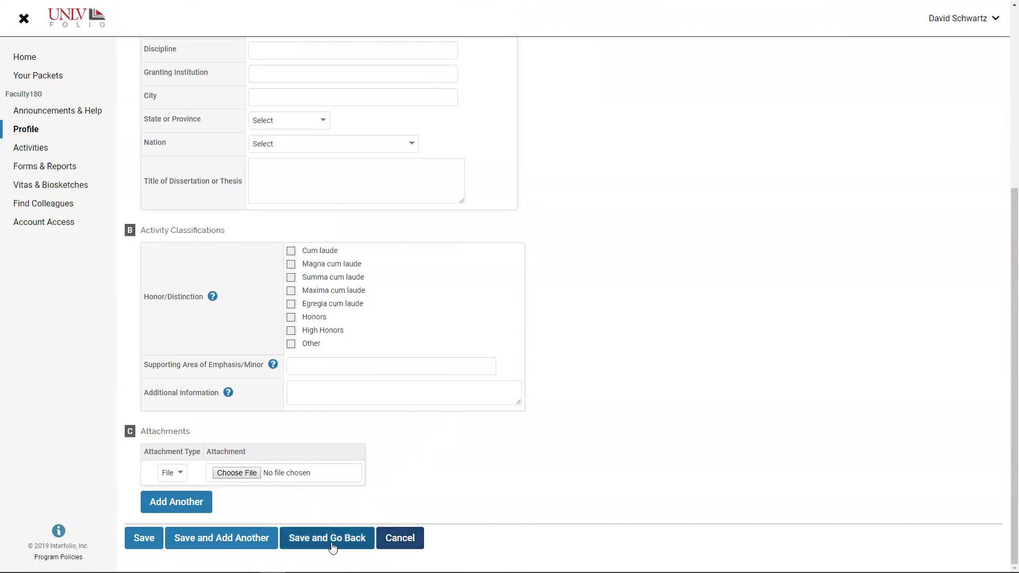
left_click(401, 549)
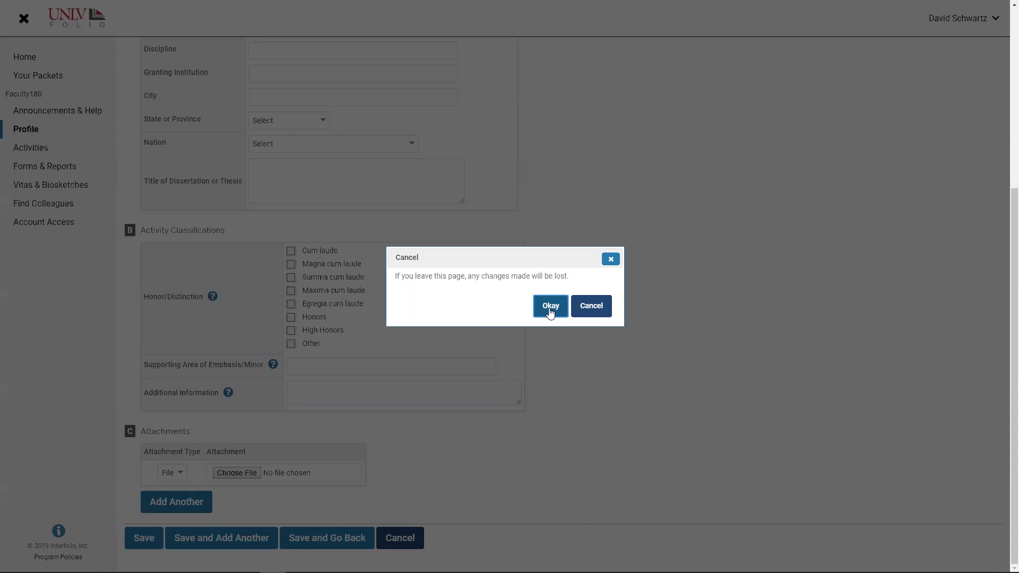
left_click(550, 313)
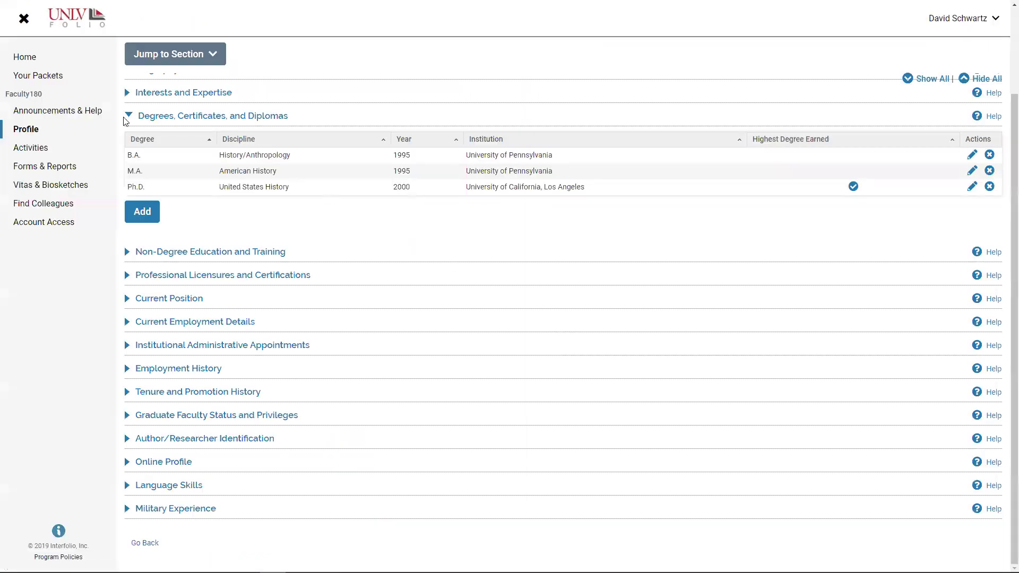
left_click(126, 120)
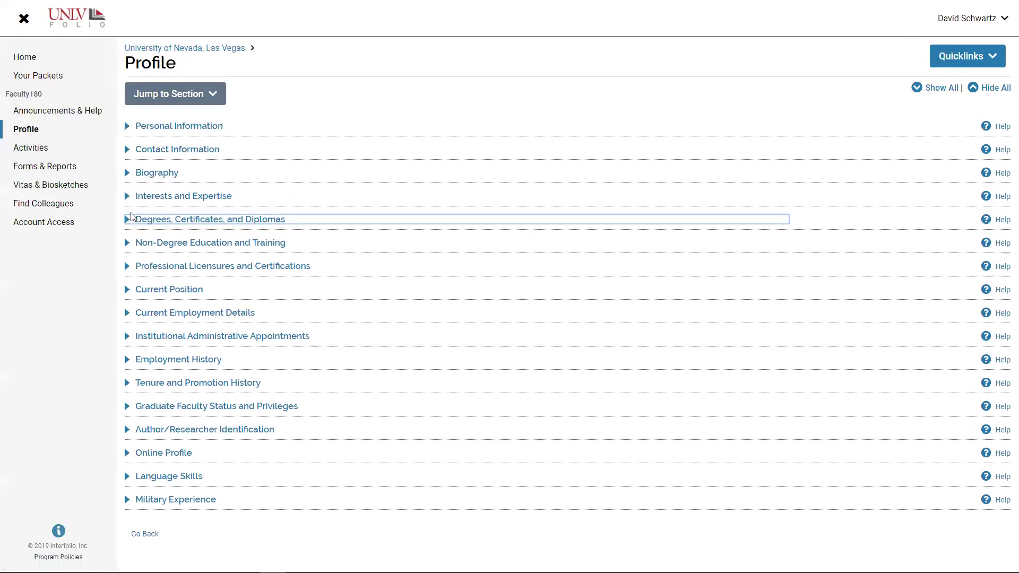
Review the entries under Non-Degree Education and Training and under Professional Licensures and Certifications, collapsing each section.
left_click(127, 244)
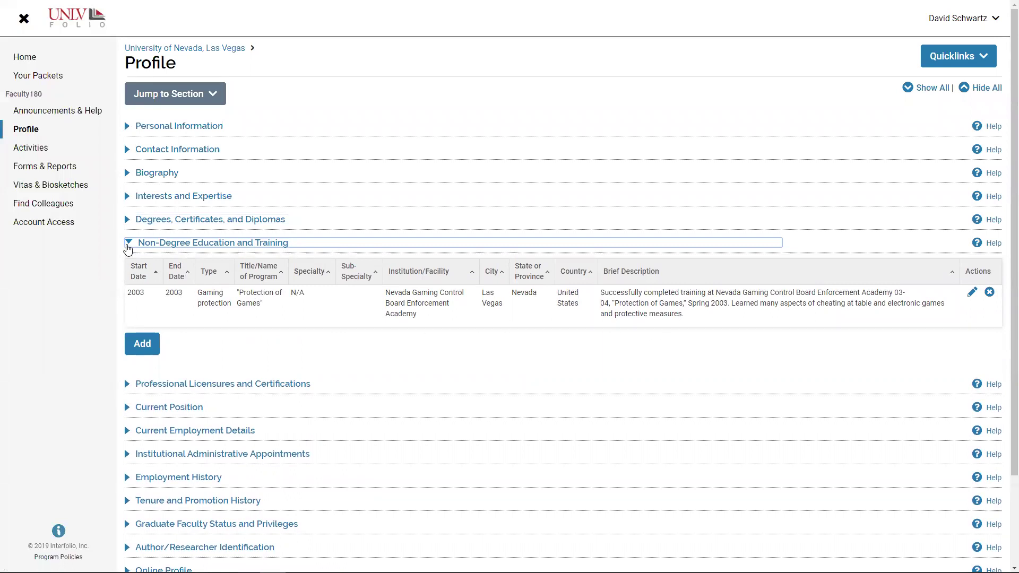
left_click(128, 246)
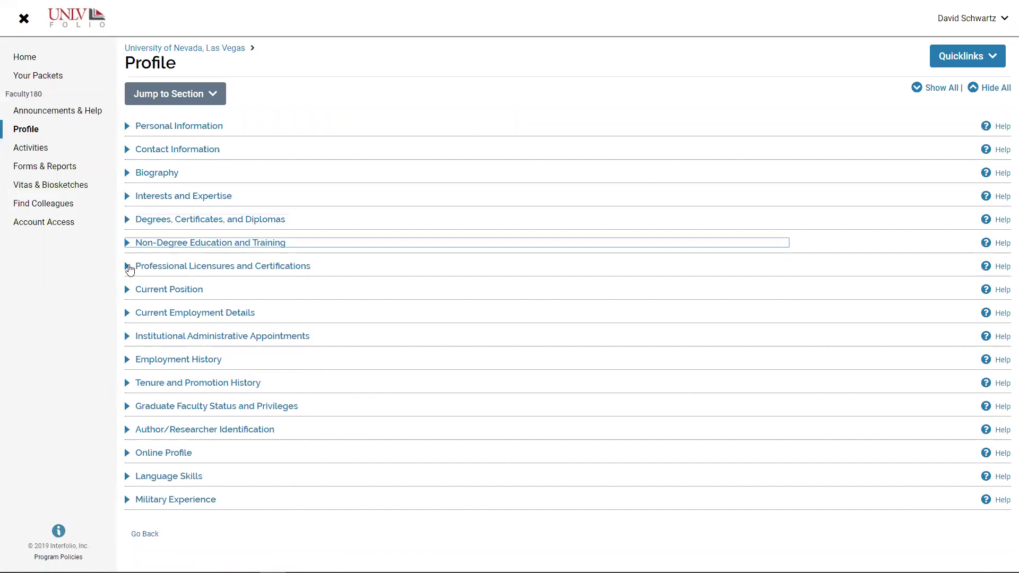
left_click(130, 268)
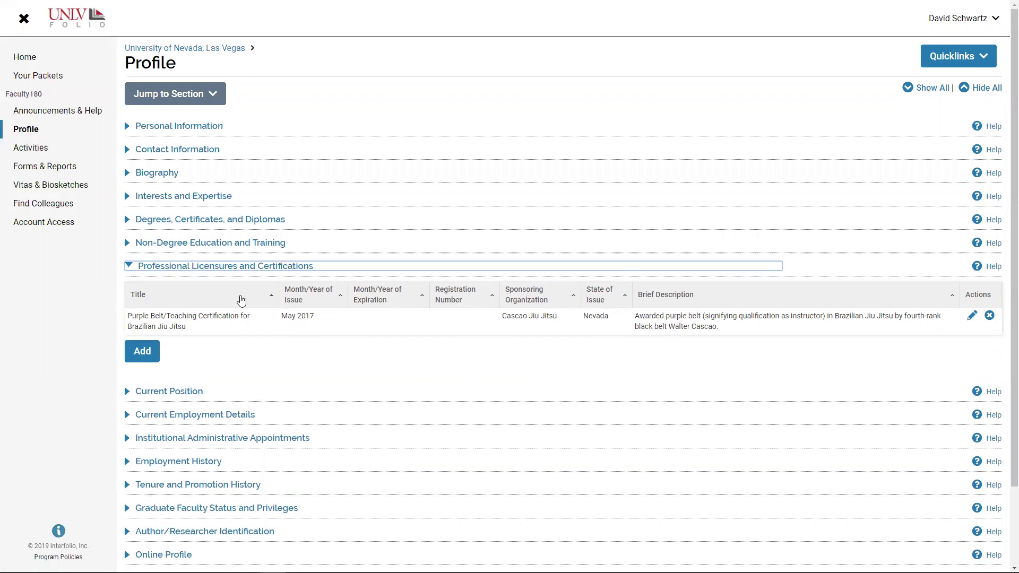
left_click(129, 269)
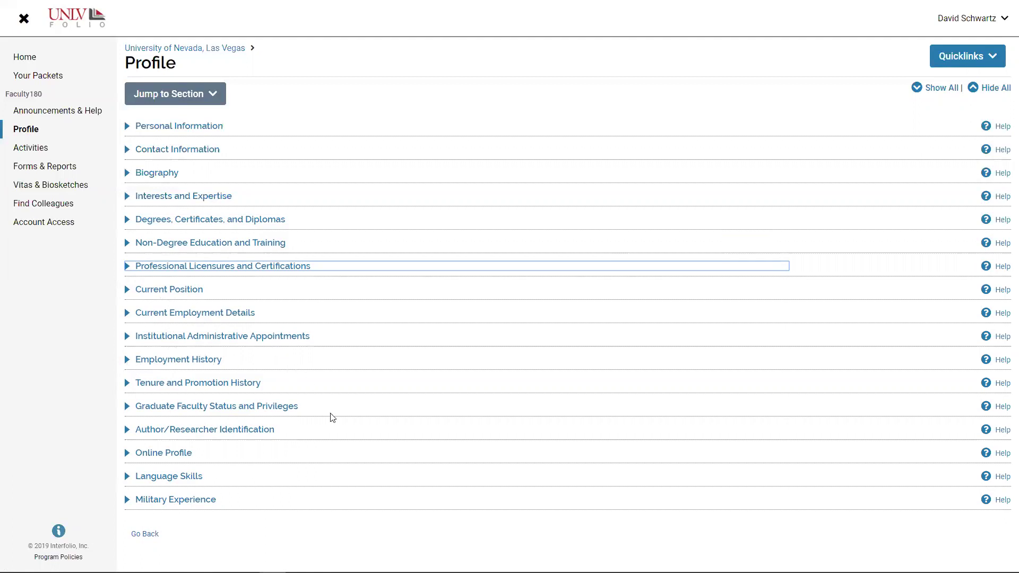
Review the track, tenure status and rank dates recorded under Tenure and Promotion History, and collapse the section.
left_click(127, 383)
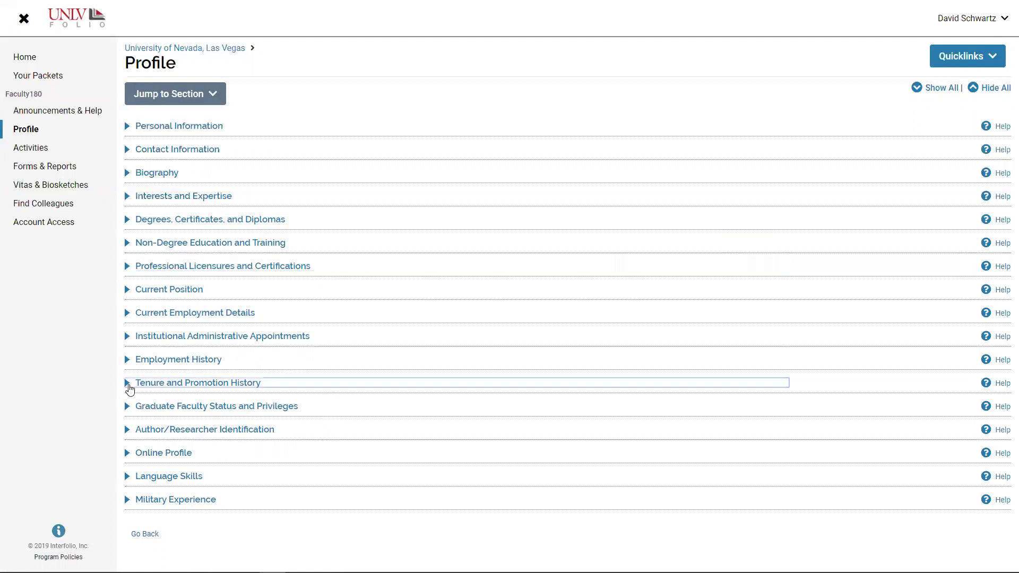
scroll(375, 393, "down", 2)
scroll(377, 397, "down", 1)
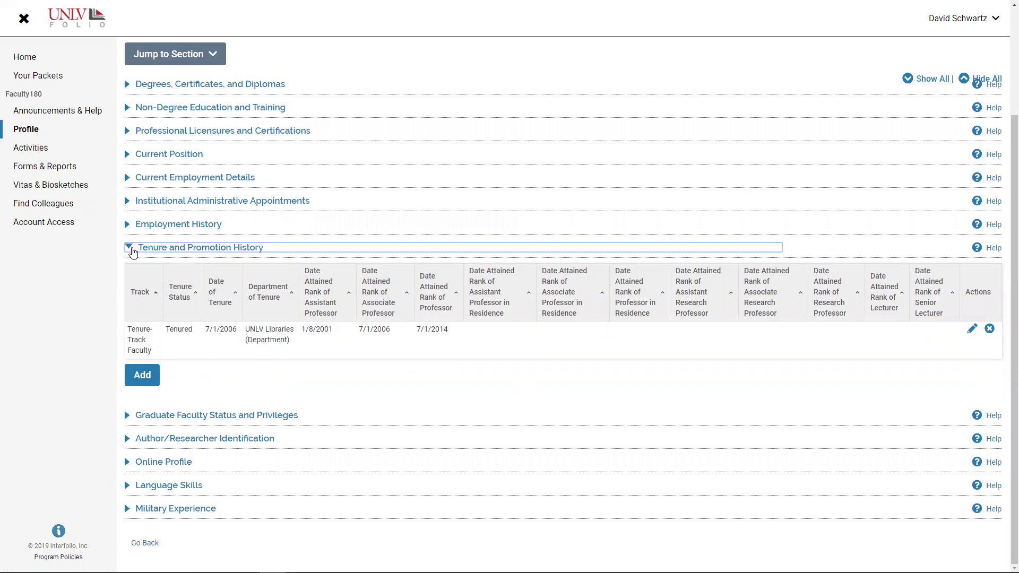
left_click(132, 253)
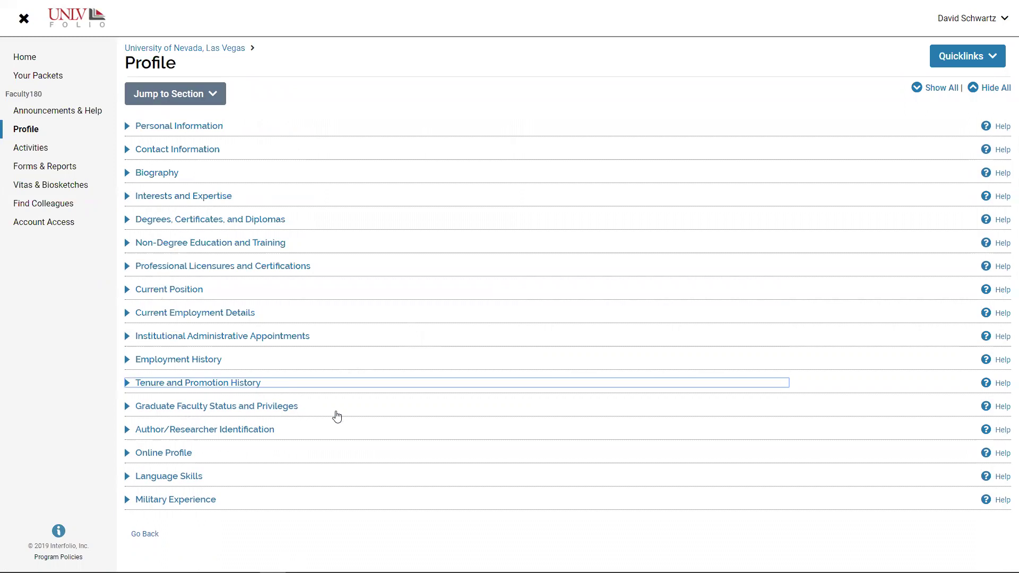
Review the Author/Researcher Identification record and its edit form, leave the form without saving, and collapse the section.
left_click(127, 434)
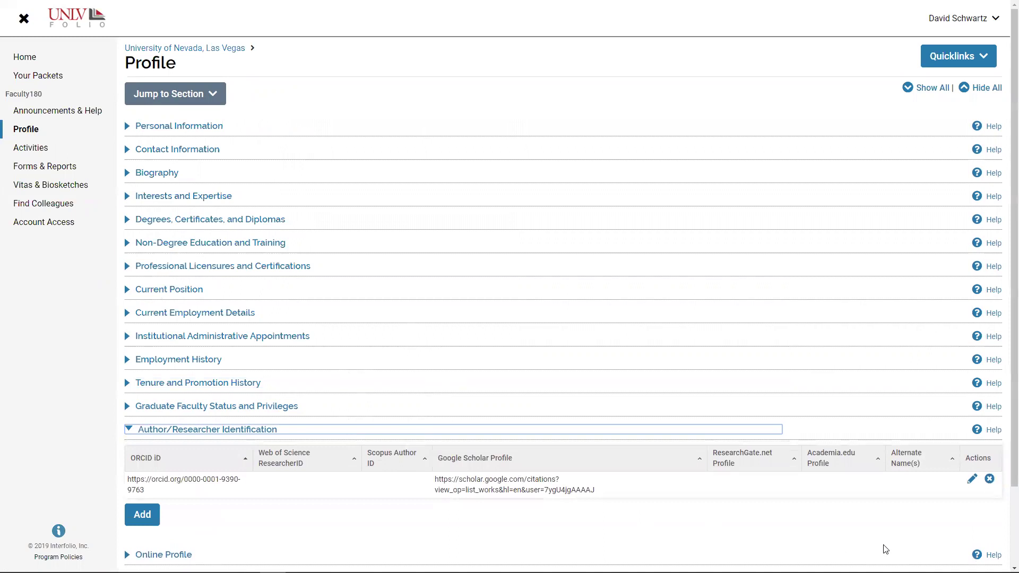
left_click(971, 483)
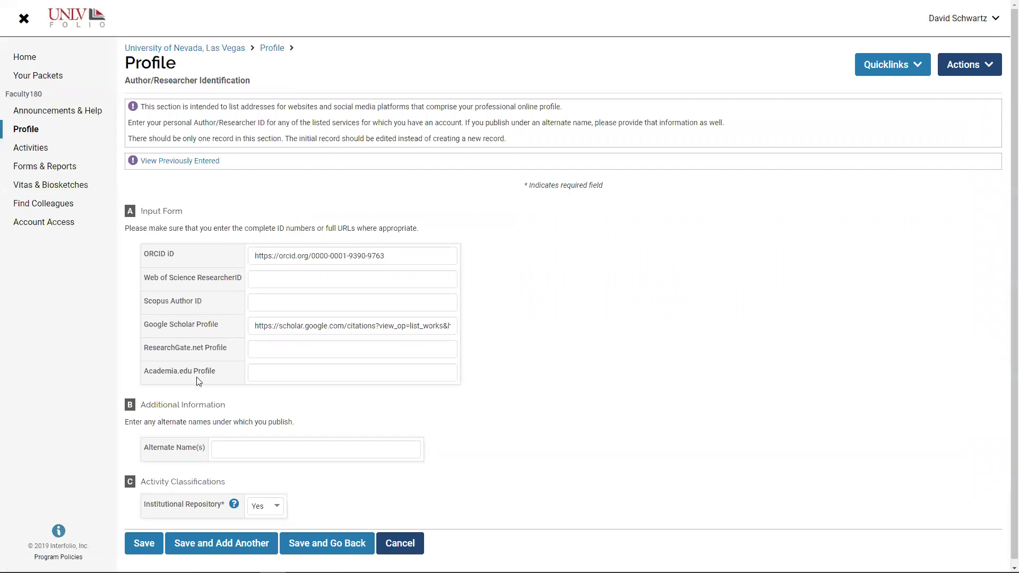
scroll(635, 454, "down", 1)
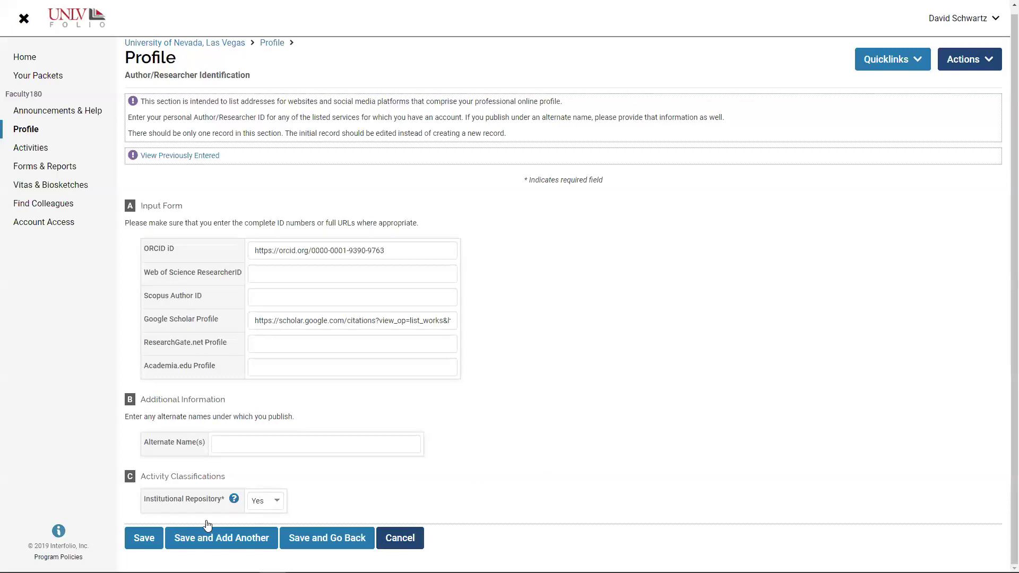
left_click(414, 544)
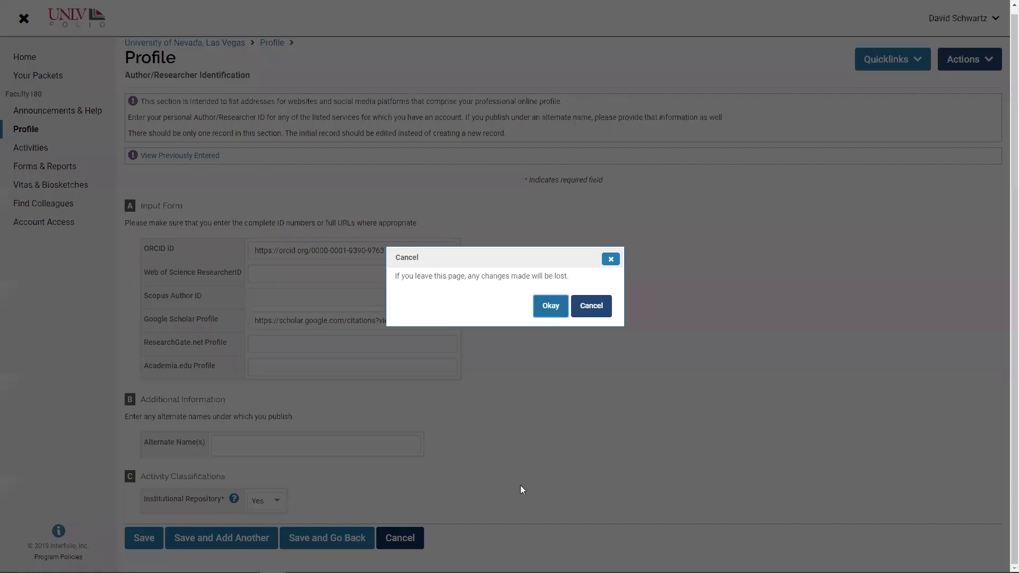
left_click(555, 306)
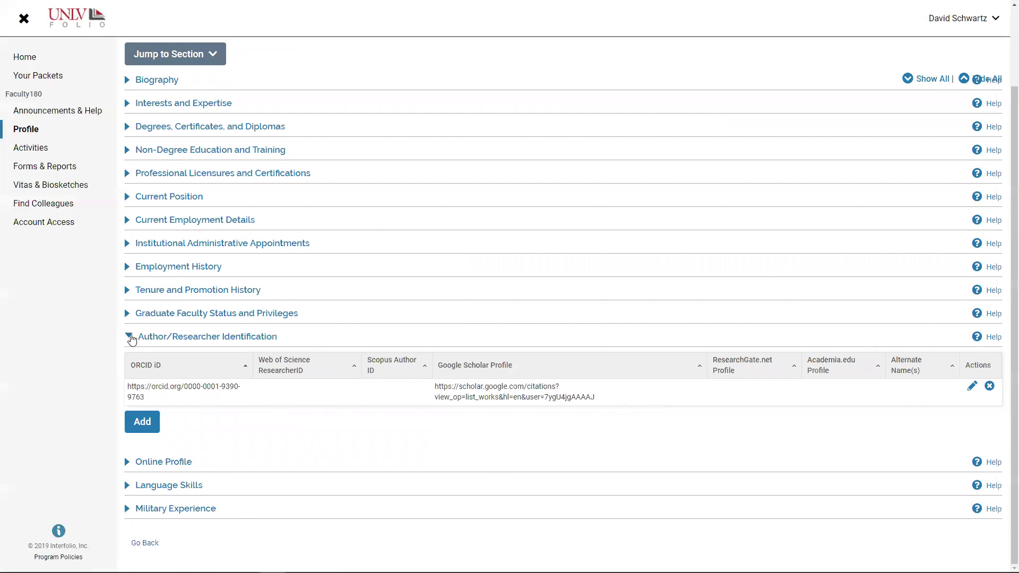
left_click(131, 339)
Review the website and social media addresses listed under Online Profile, and collapse the section.
left_click(129, 452)
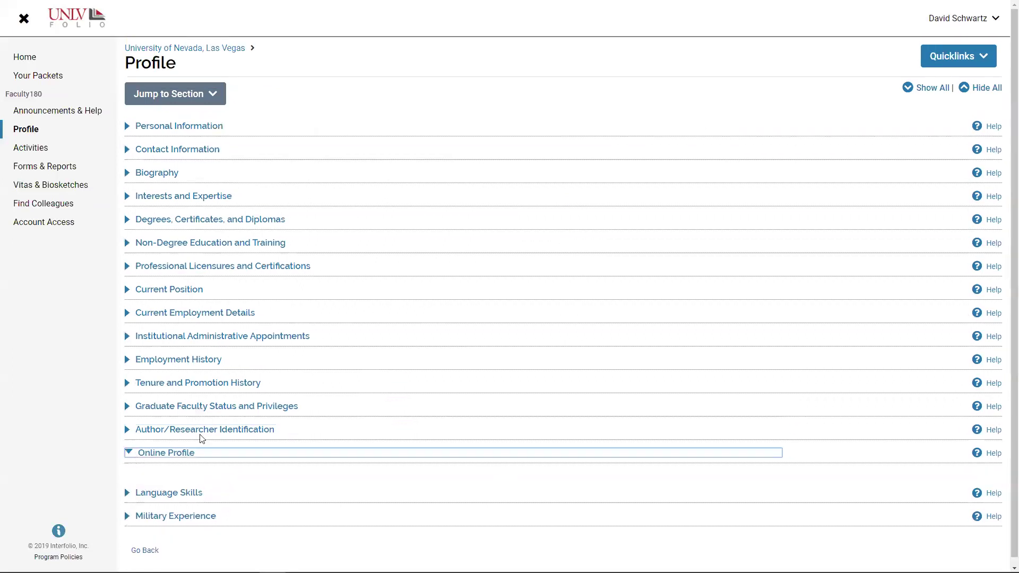
scroll(553, 384, "down", 2)
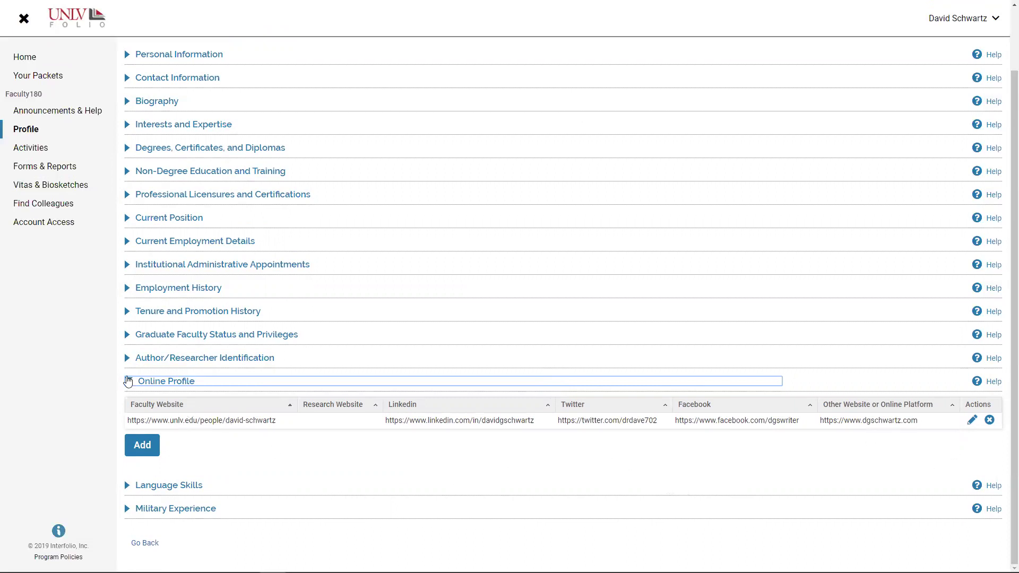
left_click(128, 381)
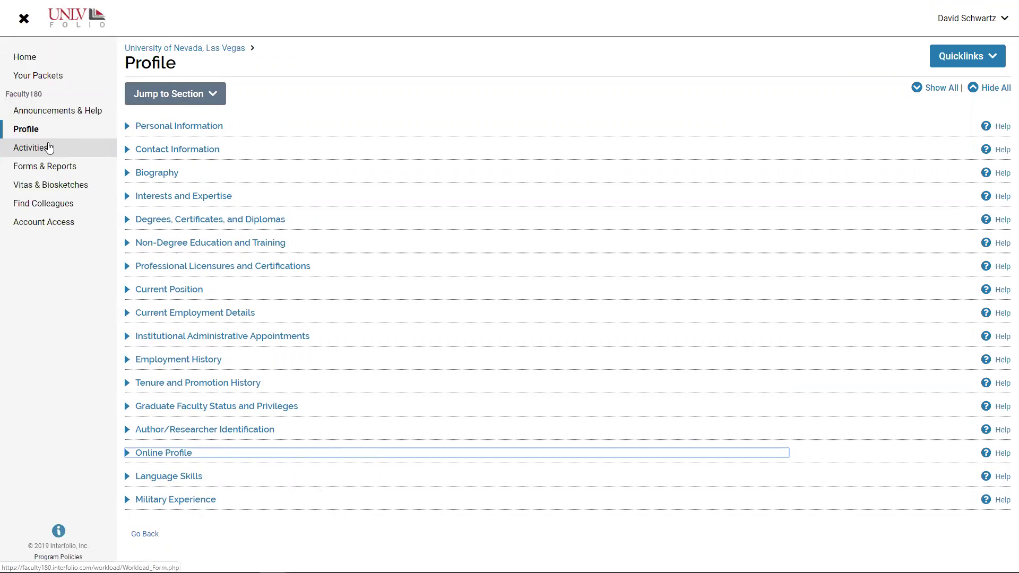
Go to the Activities page, collapse the Media Contributions section, and look over the list of activity sections.
left_click(41, 148)
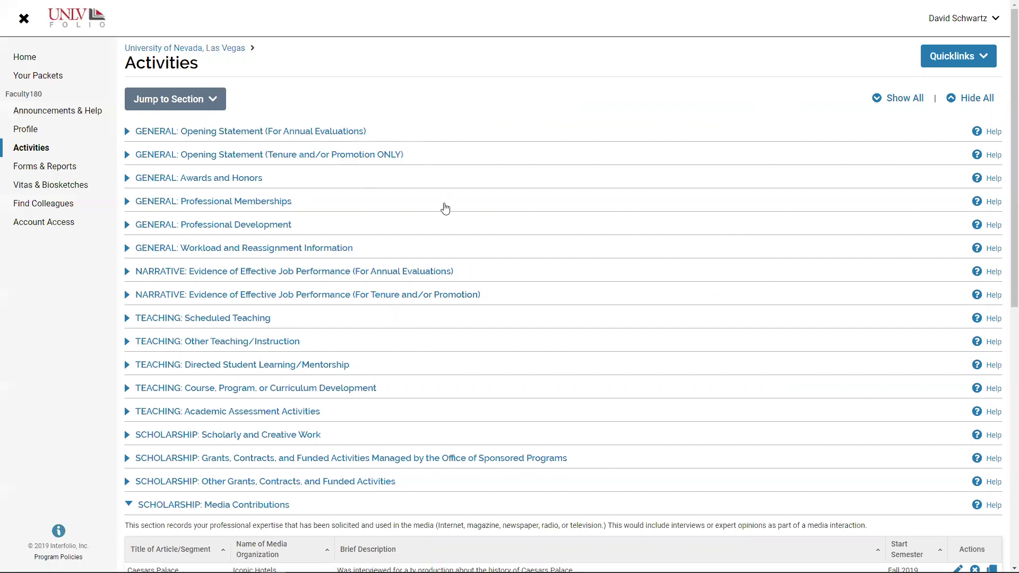
left_click(131, 503)
scroll(502, 324, "down", 3)
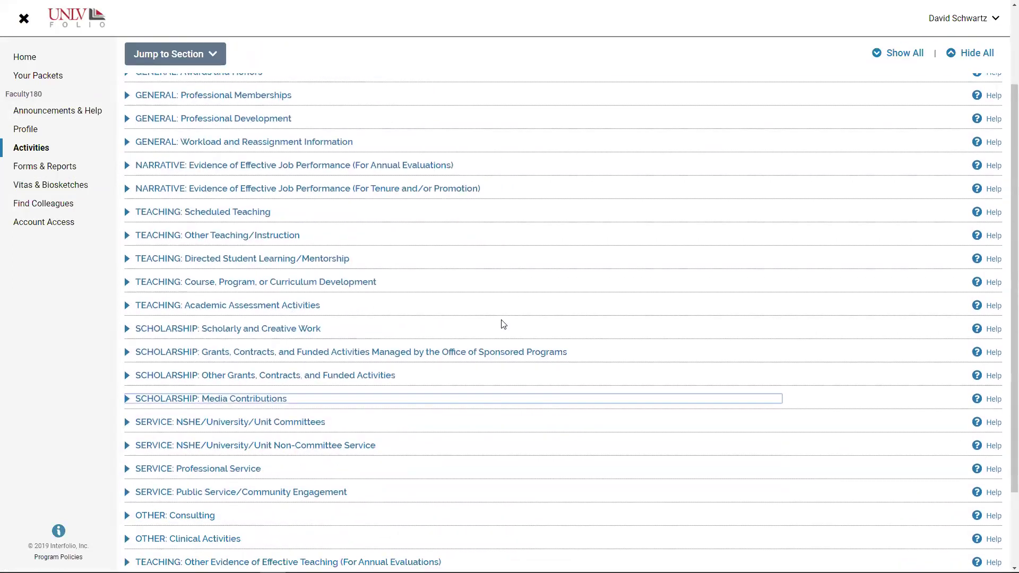
scroll(502, 325, "up", 3)
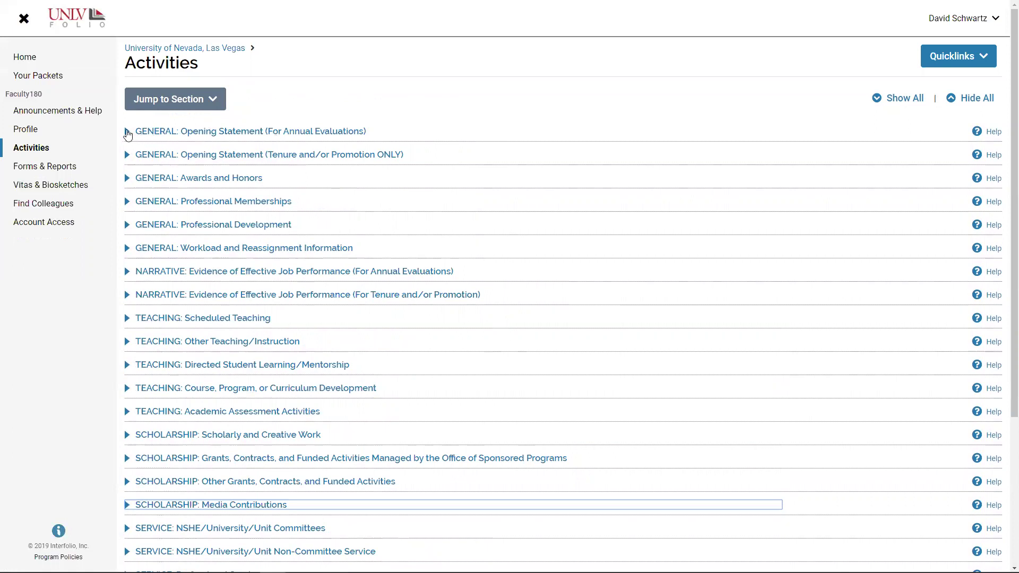
Review the existing annual evaluation opening statements and open a blank form for a new one.
left_click(127, 132)
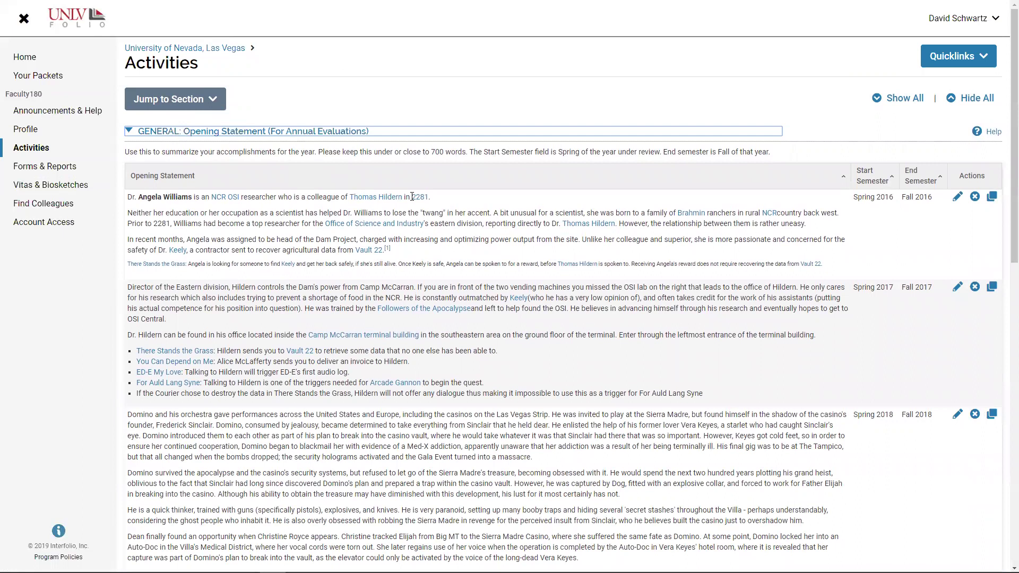
scroll(412, 197, "down", 1)
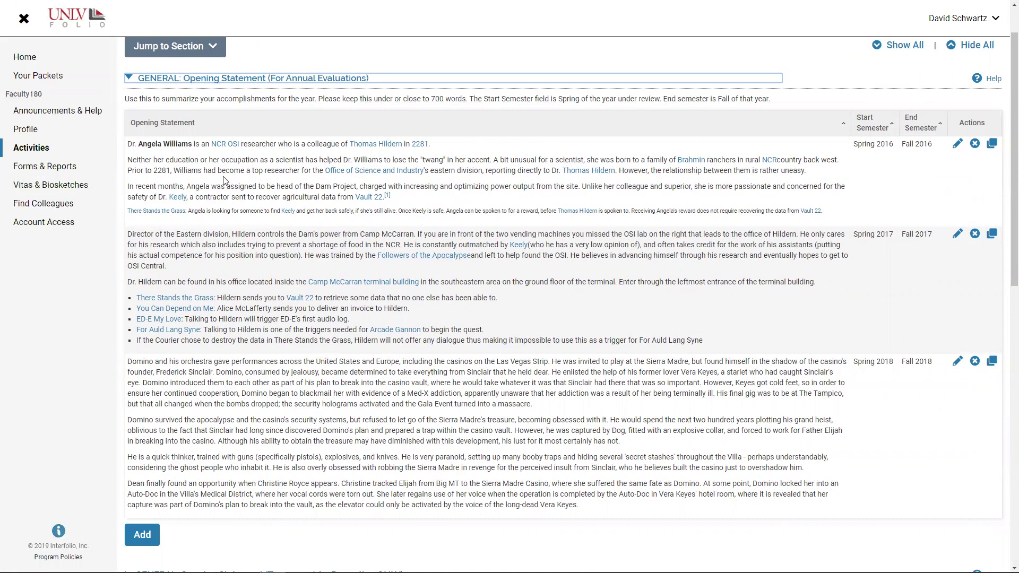
left_click(144, 535)
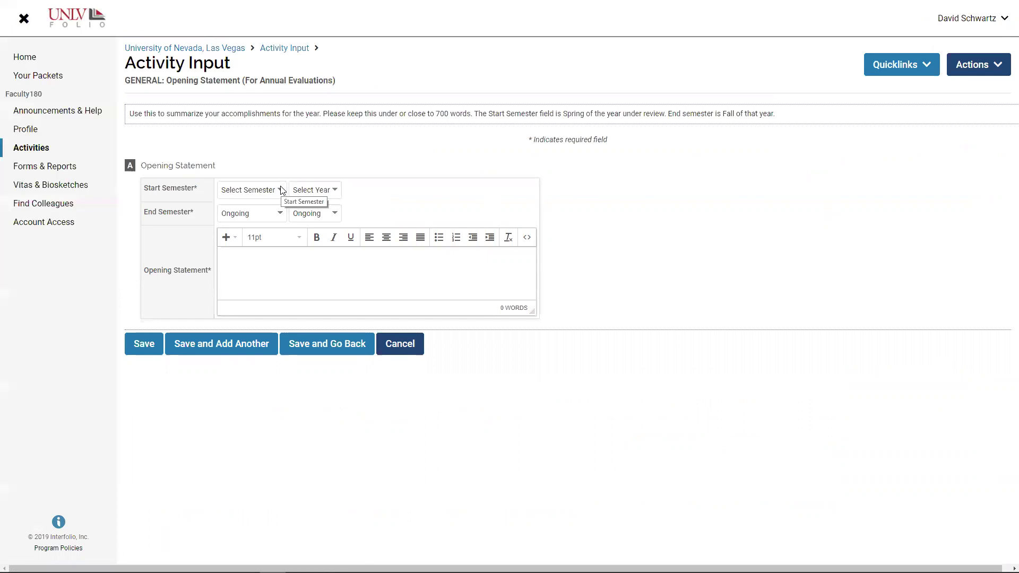
Set the opening statement's start semester to Spring 2019 and its end semester to Fall 2019.
left_click(282, 191)
left_click(263, 219)
left_click(326, 192)
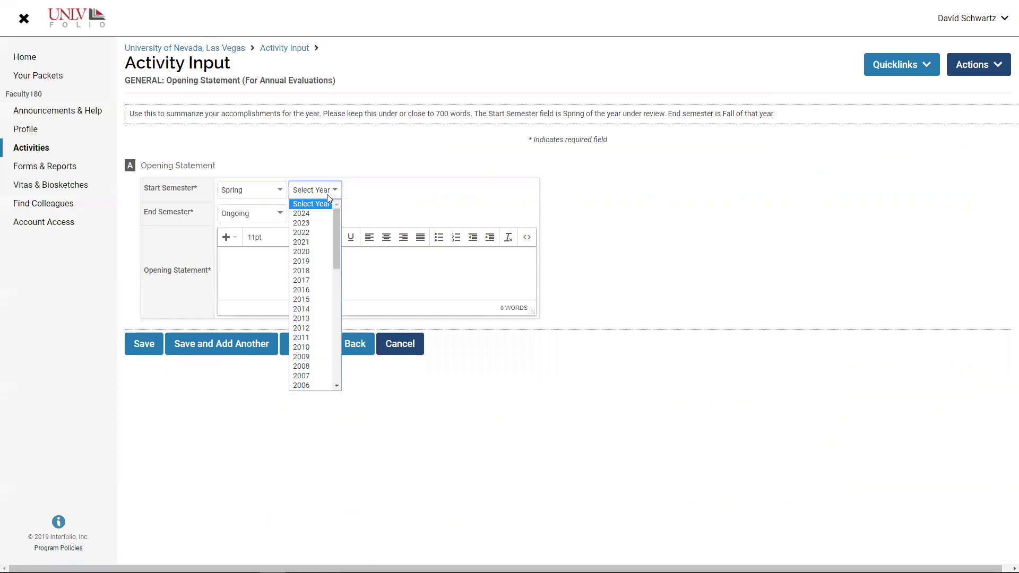
left_click(323, 263)
left_click(273, 214)
left_click(264, 242)
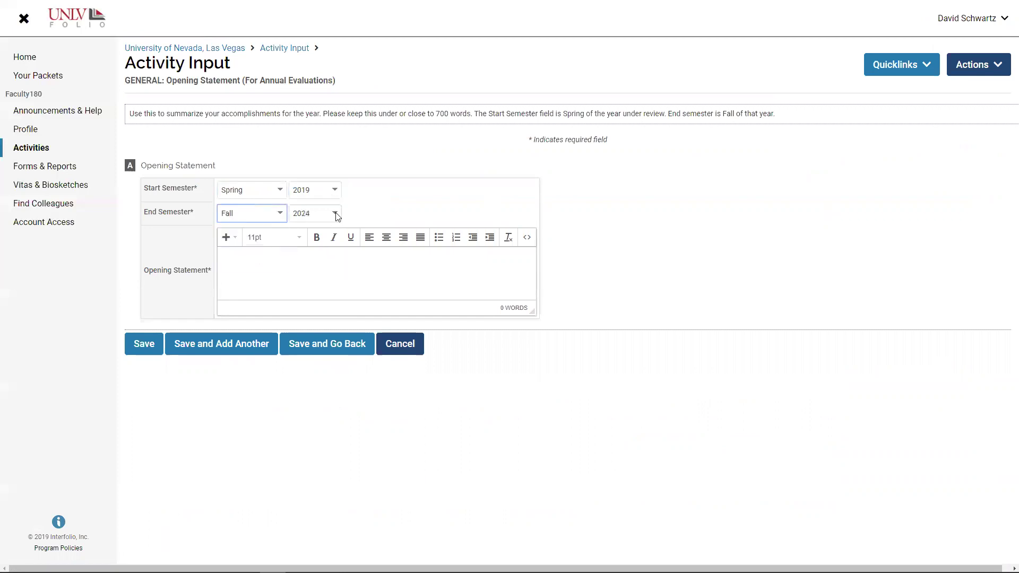
left_click(336, 213)
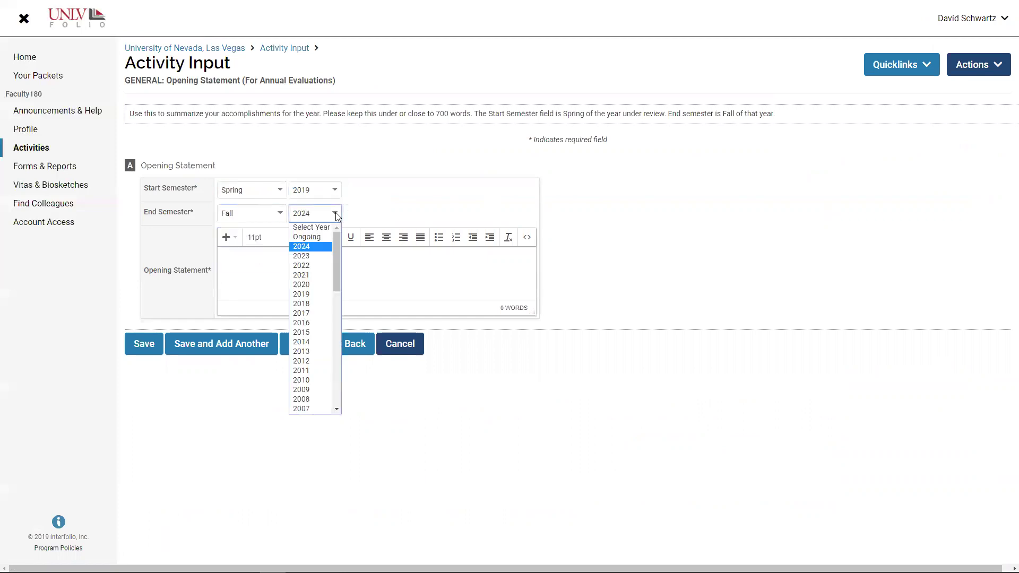
left_click(322, 295)
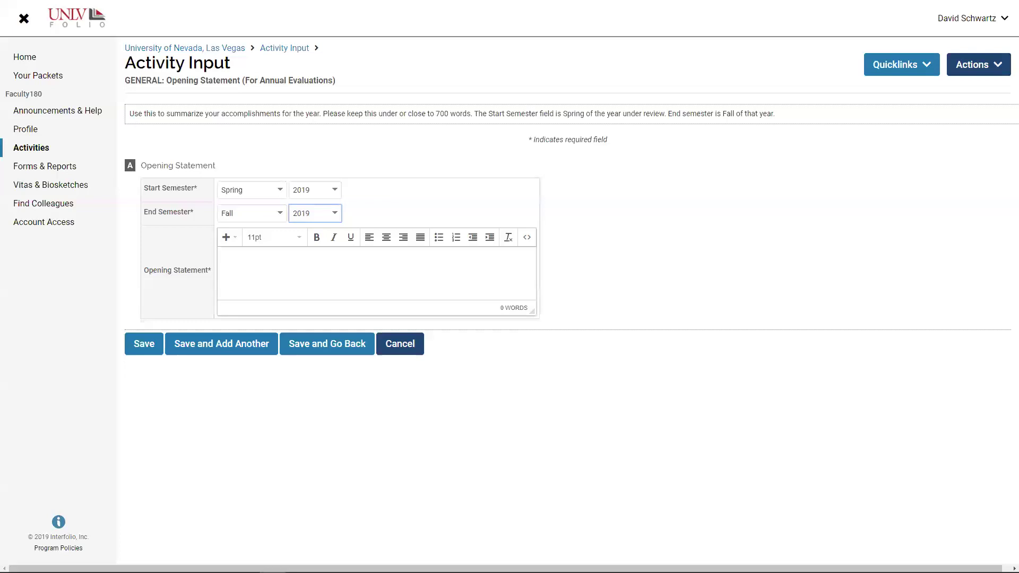
Begin the statement: "This is my opening statement. It should be 700 words about how great I was this year and what a good job I did".
left_click(276, 267)
type("This is my opening statement")
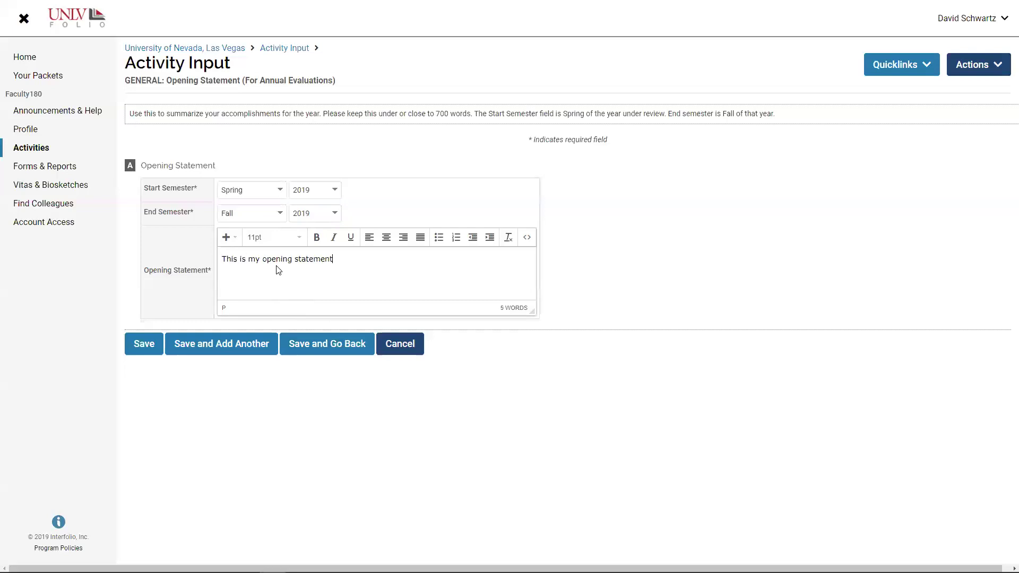
type(". It should be 700 words about")
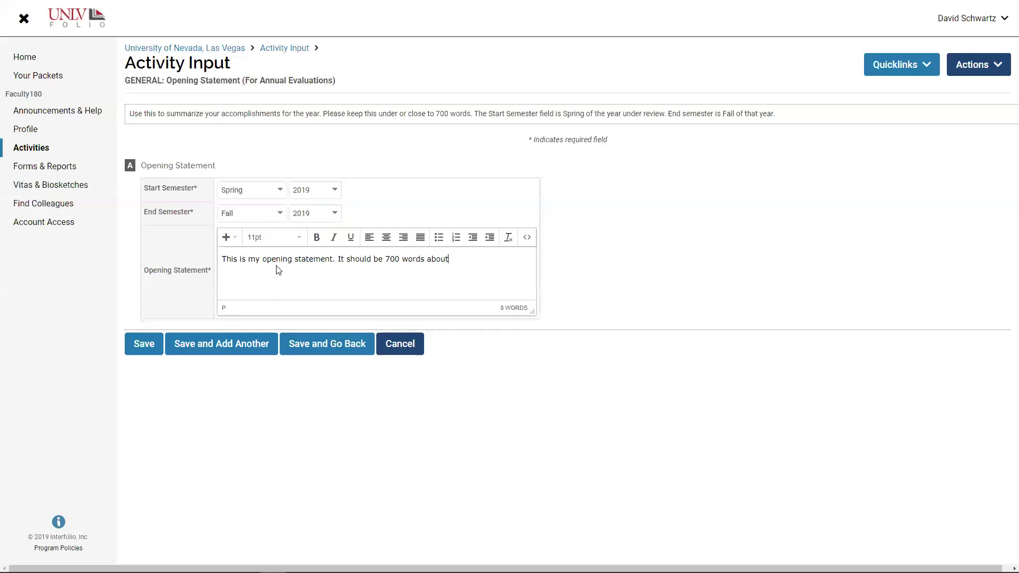
type(" how great I was this year and what a good job I didn")
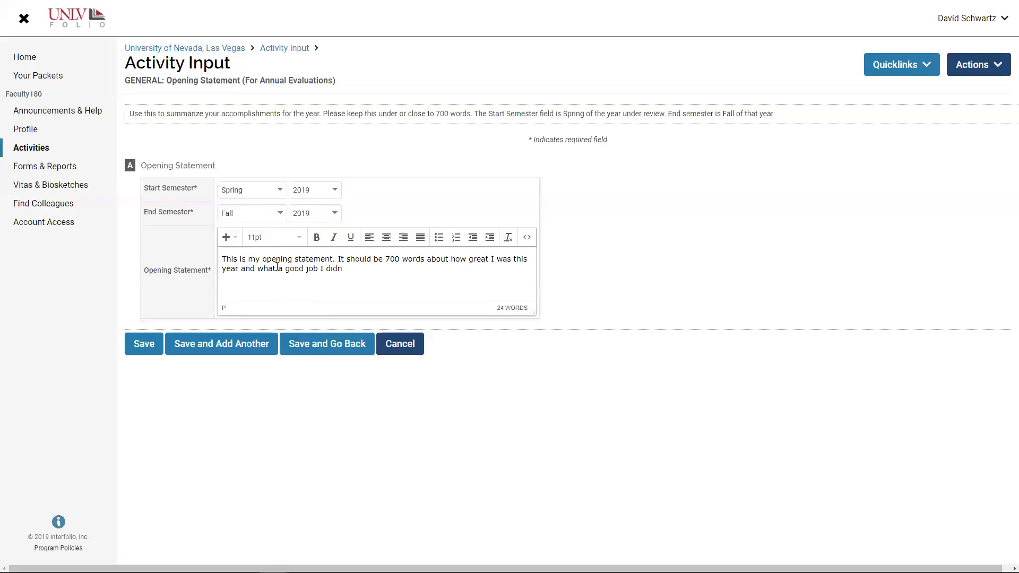
key("BackSpace")
End that sentence with a period and continue: "If I want, I can use subheadings and other formatting fun. I can also add hyperlinks.".
type(". If I want, I can use subheadings")
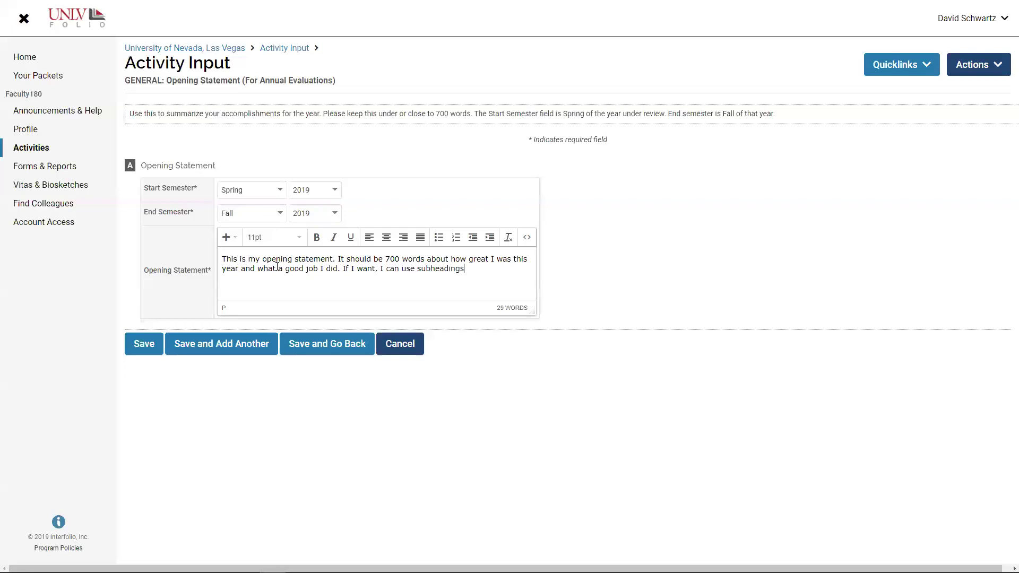
type(" and other formatti")
type("ng ")
type("fun. ")
type("I can also ")
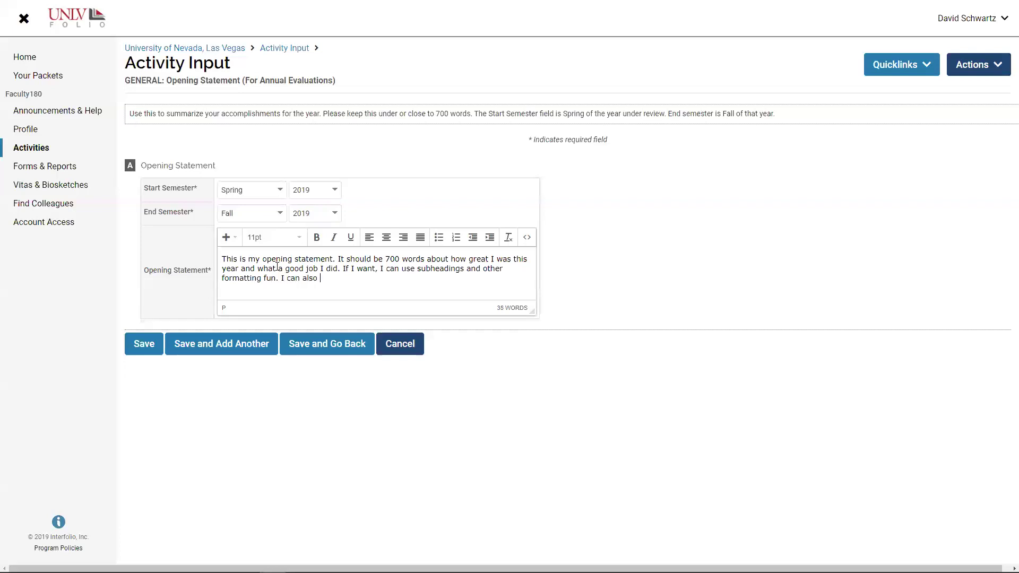
type("add ")
type("h")
type("yperr")
key("BackSpace")
key("BackSpace")
key("BackSpace")
type("erlinks.")
Add a second paragraph reading "UNLV Folio times out users after a period." and save the entry, returning to the Activities page.
key("Return")
key("Return")
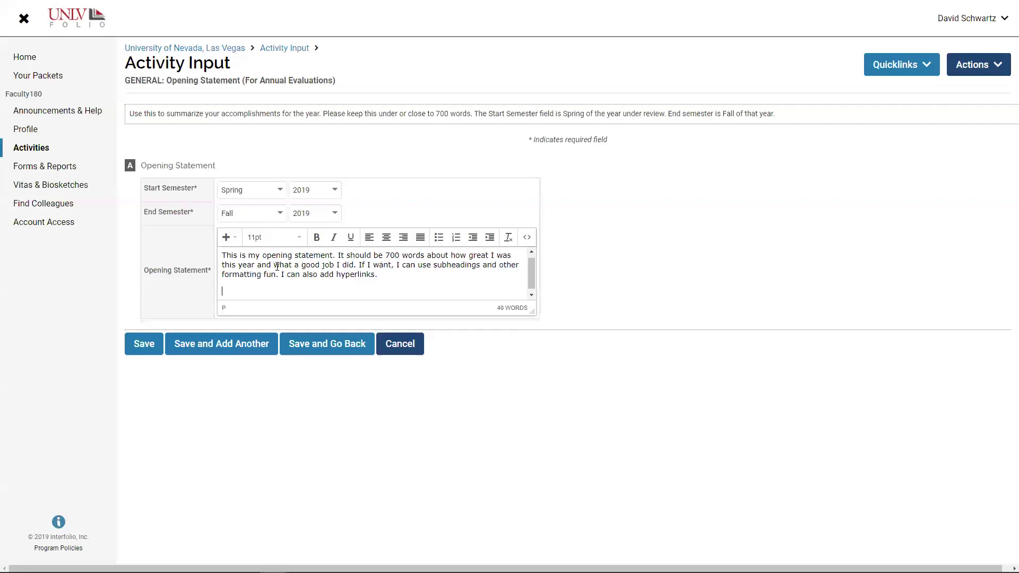
key("BackSpace")
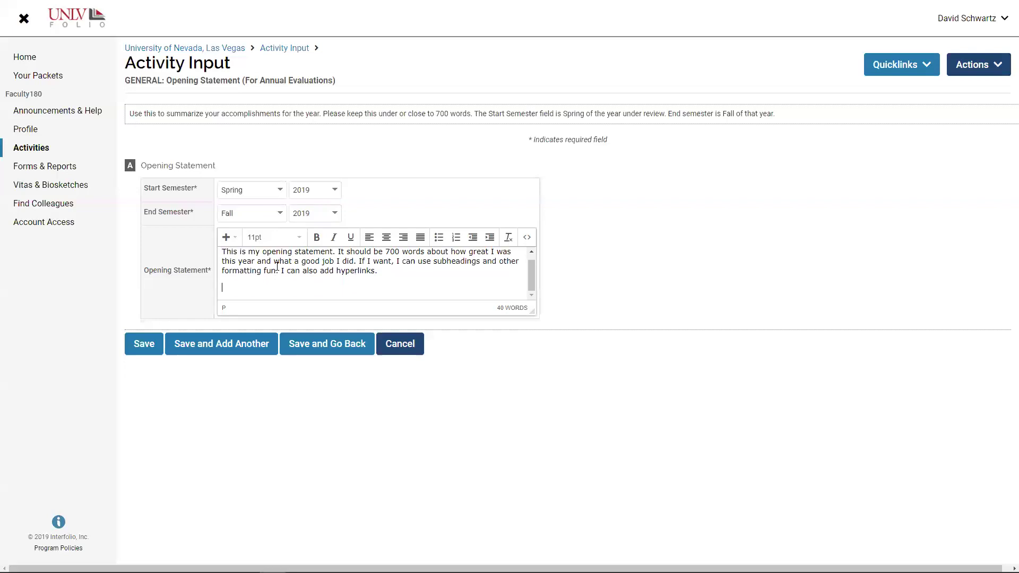
type("UNLV Folio times out users after ")
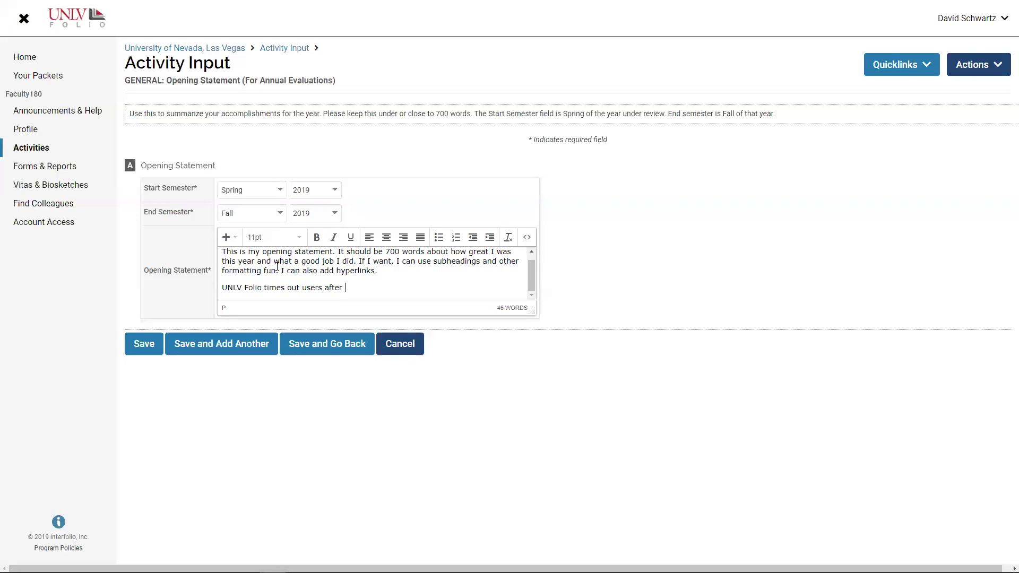
type("a period.")
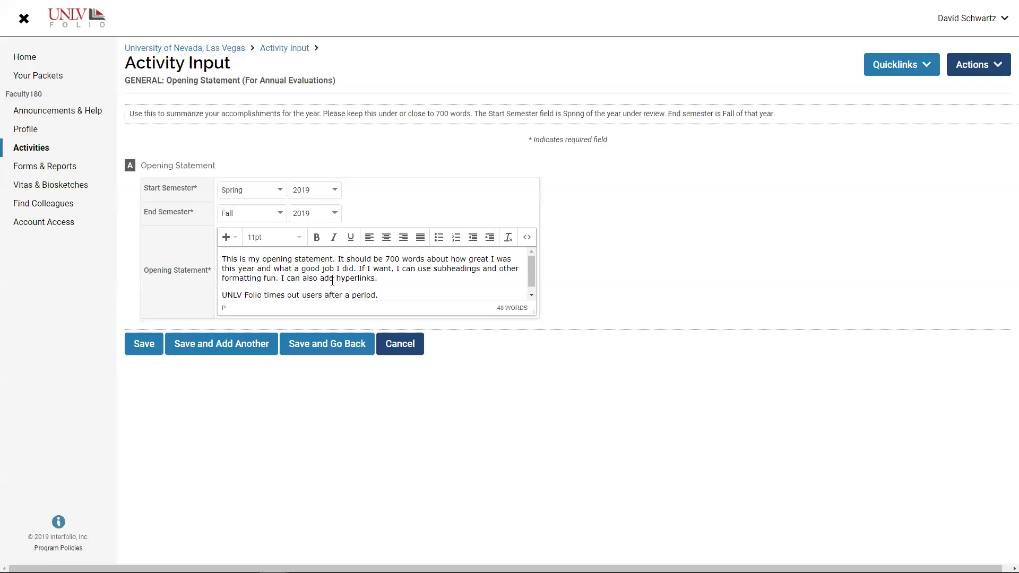
scroll(333, 279, "down", 1)
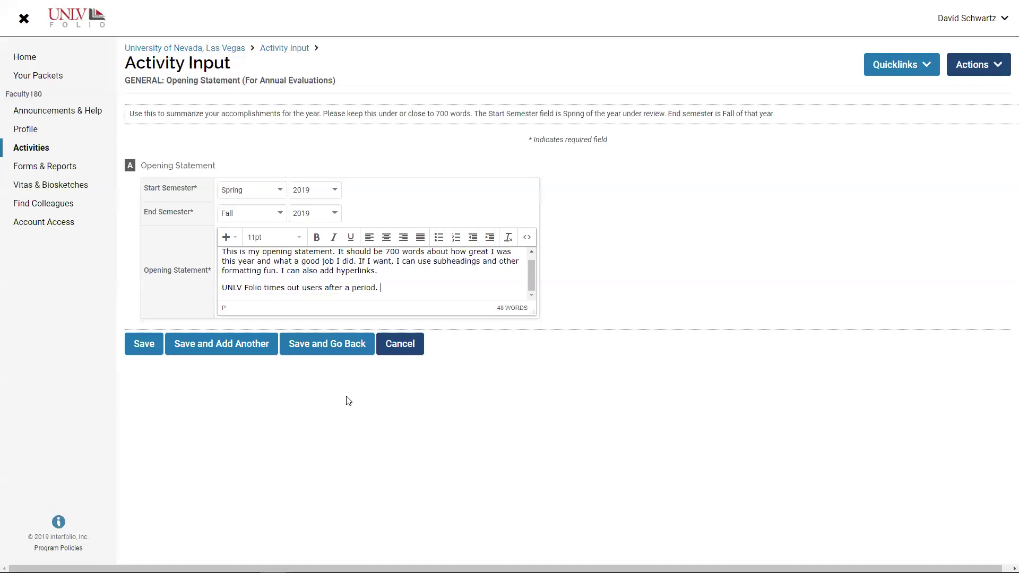
left_click(320, 350)
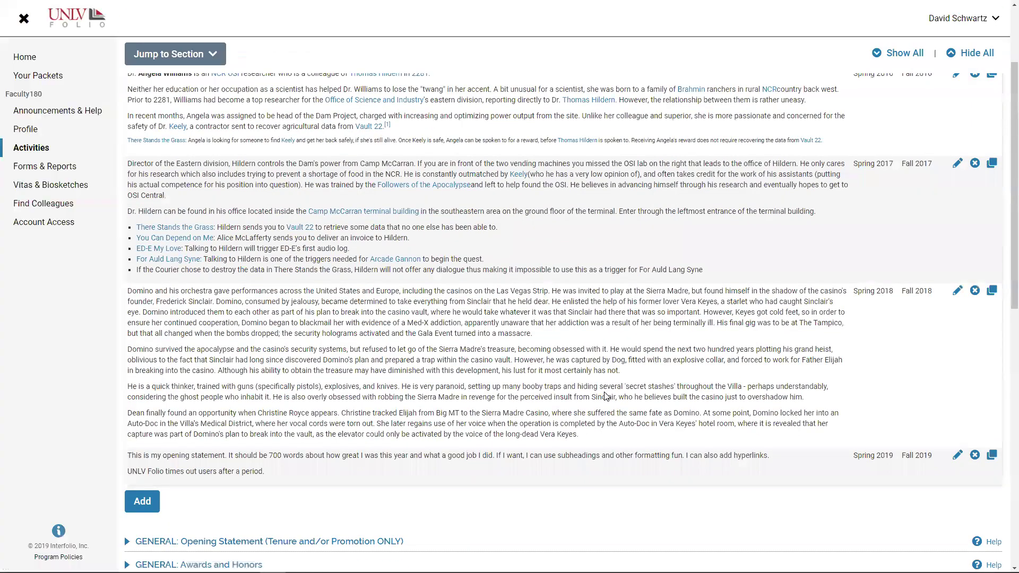
Collapse the annual evaluation opening statements, review the Tenure and/or Promotion opening statement, and collapse that section too.
scroll(353, 381, "up", 3)
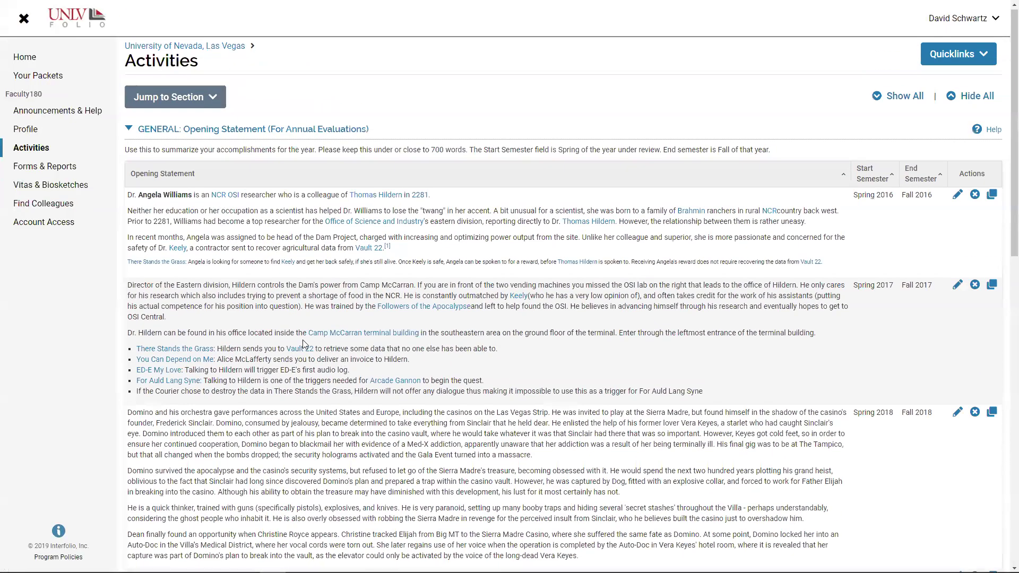
left_click(129, 131)
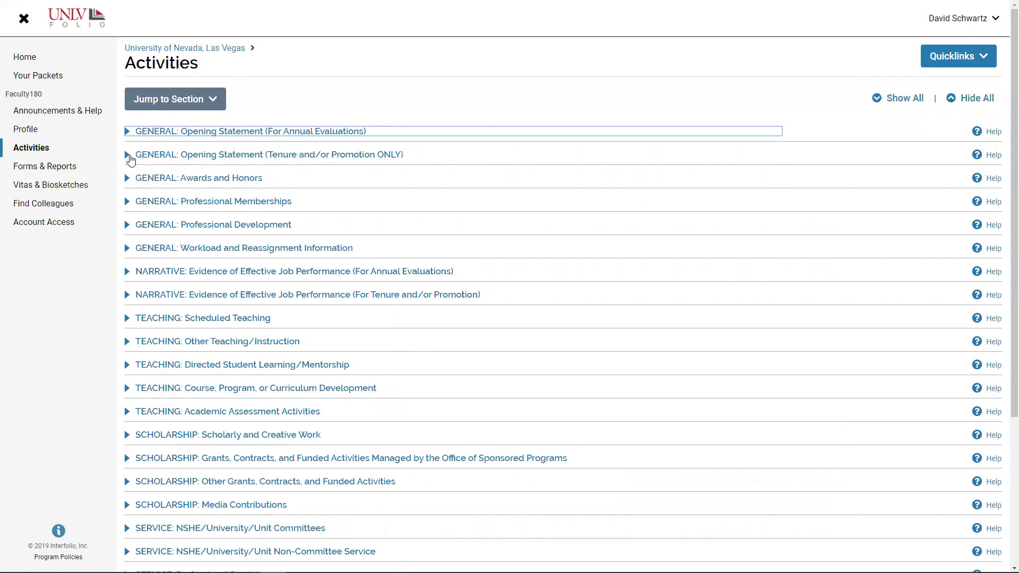
left_click(128, 155)
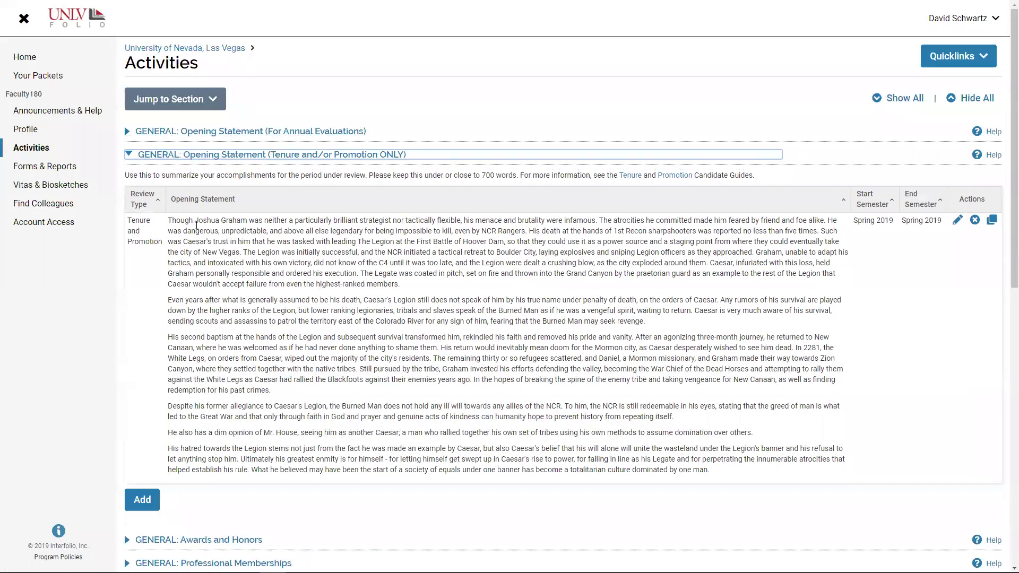
left_click(127, 156)
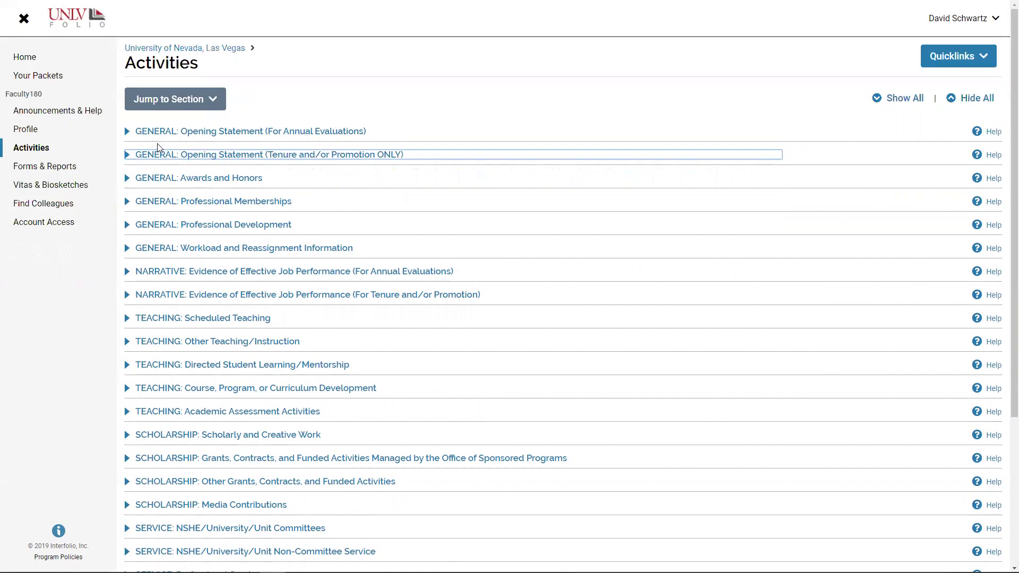
Expand the Awards and Honors section and sort its entries by award name, descending and back to ascending.
left_click(125, 180)
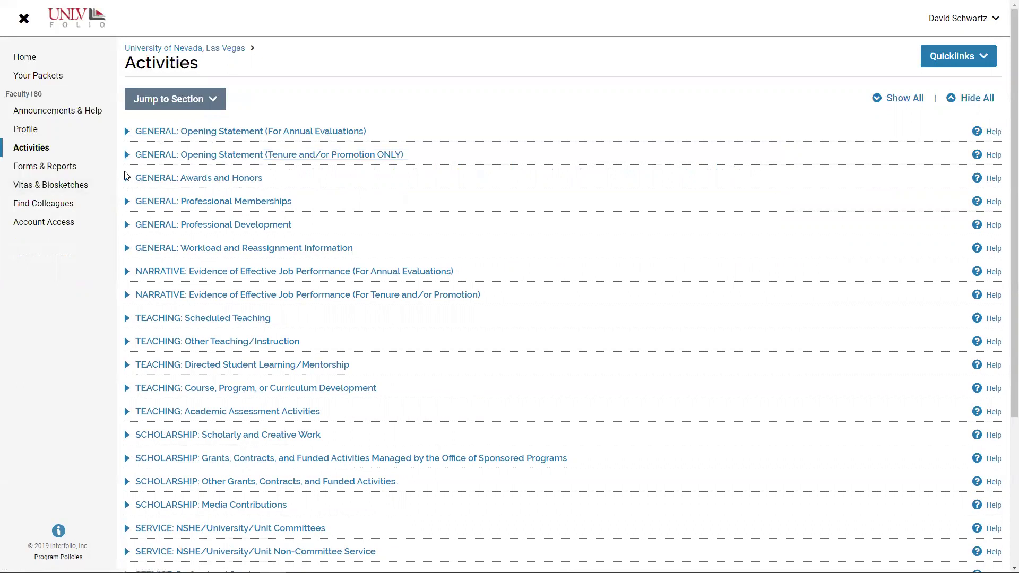
left_click(125, 179)
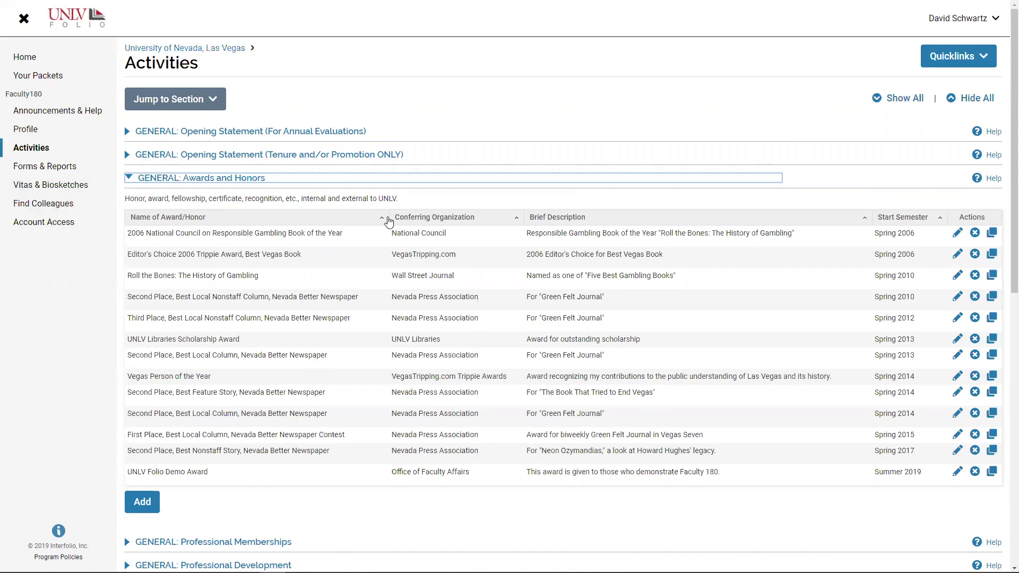
left_click(381, 221)
left_click(381, 221)
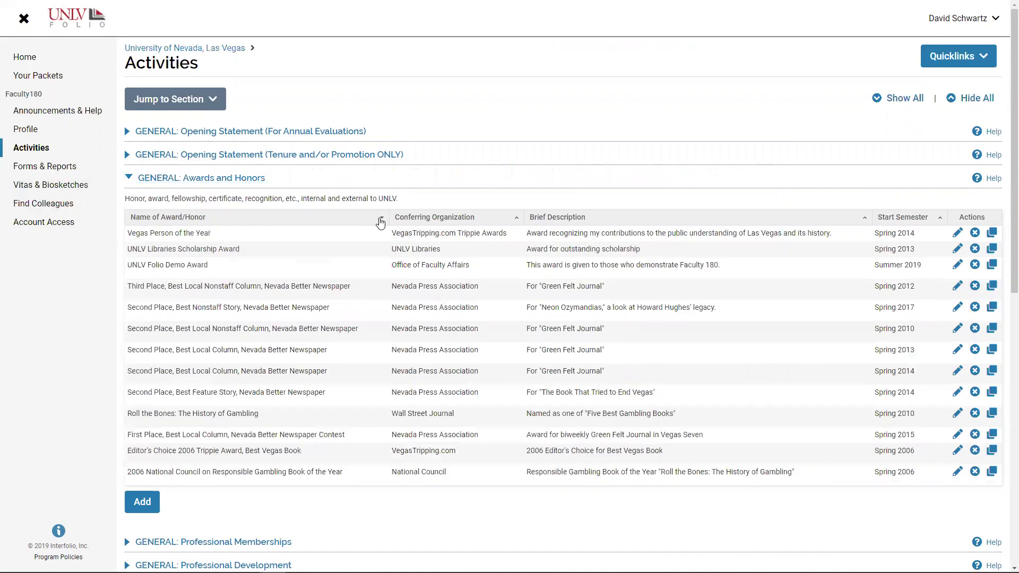
left_click(379, 222)
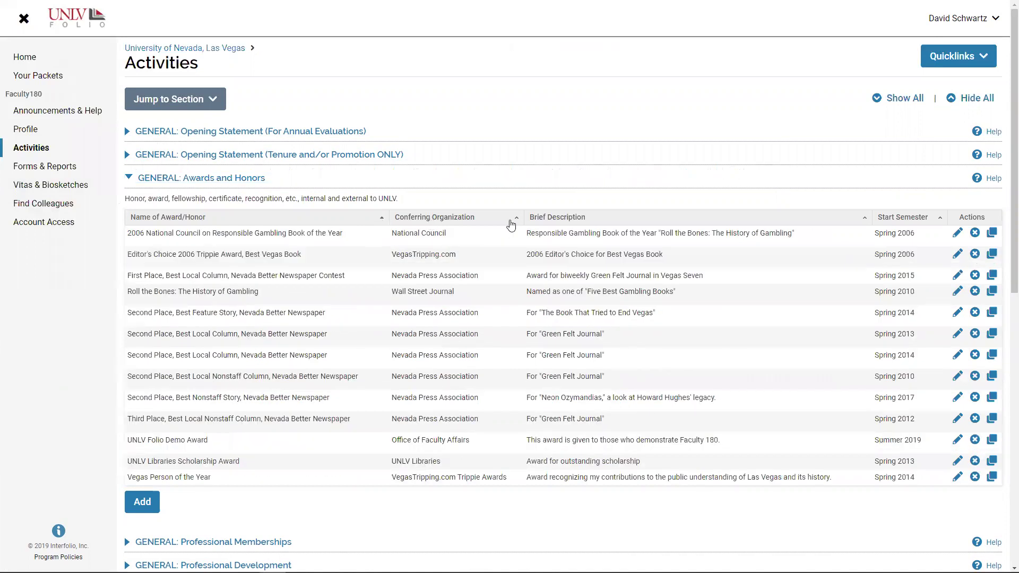
Sort the awards by Conferring Organization, first in descending and then in ascending order.
left_click(515, 223)
left_click(514, 222)
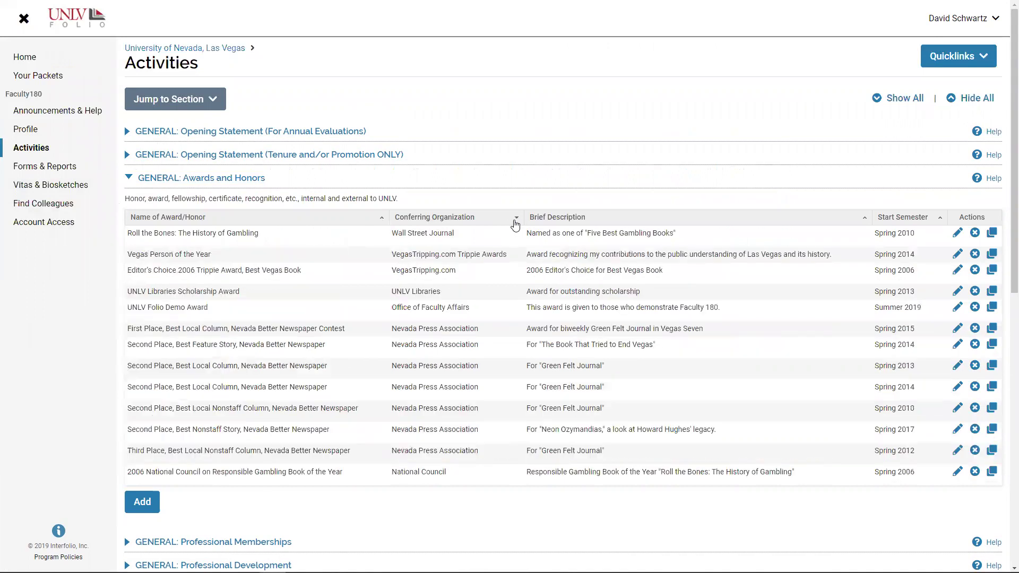
left_click(515, 223)
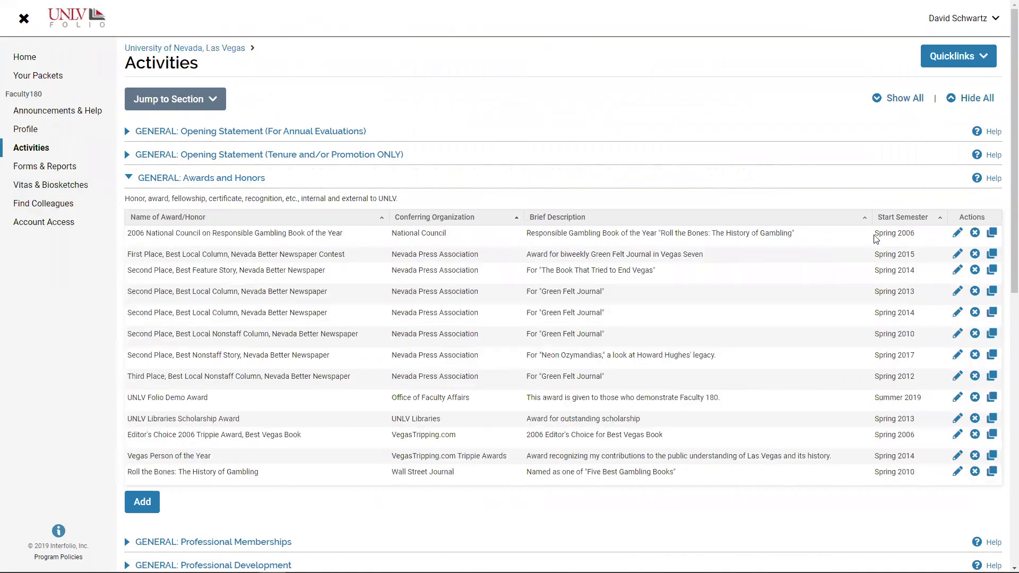
Sort the awards by Start Semester with the most recent first, and collapse the Awards and Honors section.
left_click(938, 222)
left_click(938, 222)
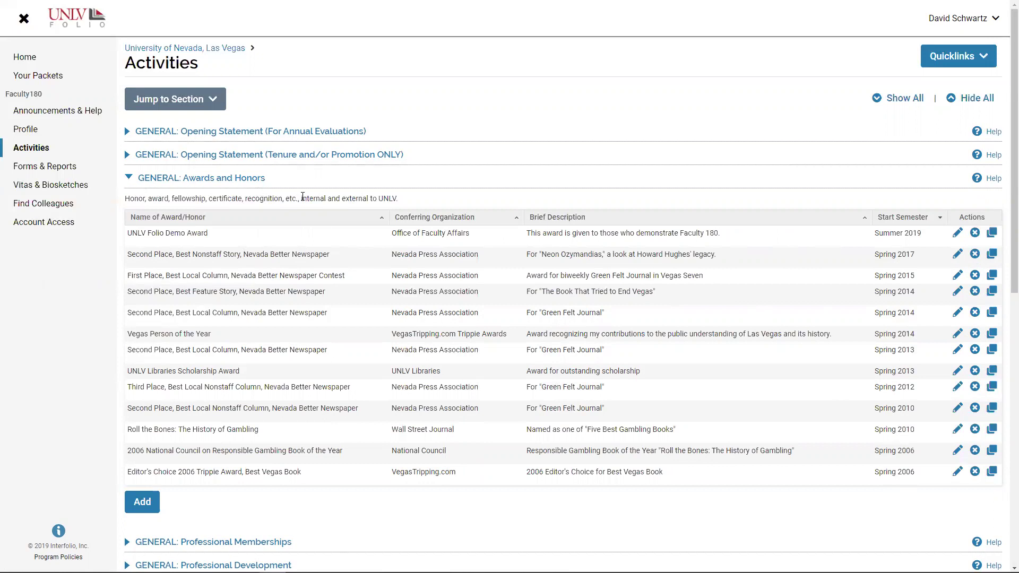
left_click(129, 178)
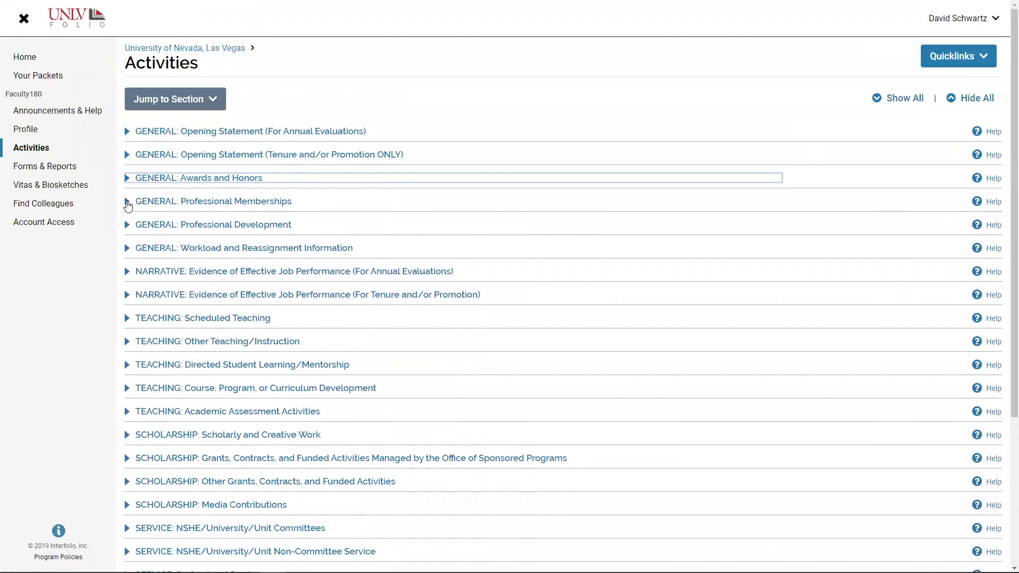
Start a new Professional Memberships entry and try to save it with the required fields empty, dismissing the alert.
left_click(128, 202)
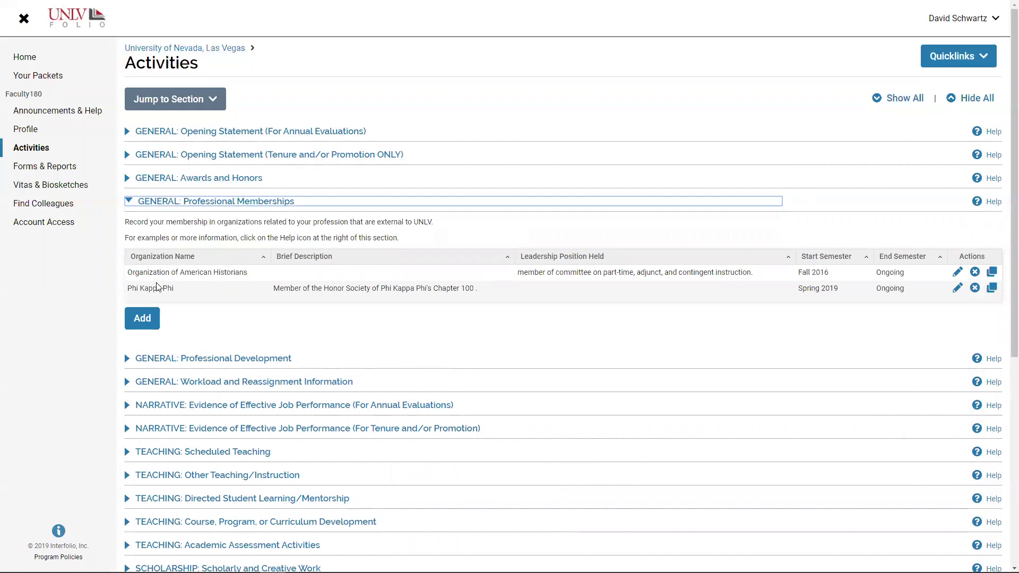
left_click(143, 320)
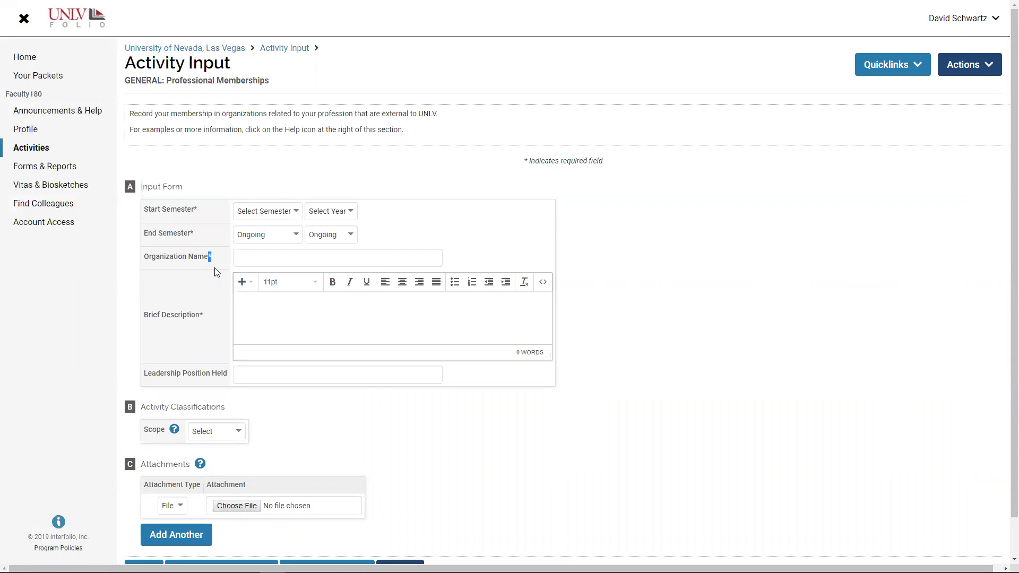
left_click(203, 307)
scroll(583, 477, "down", 1)
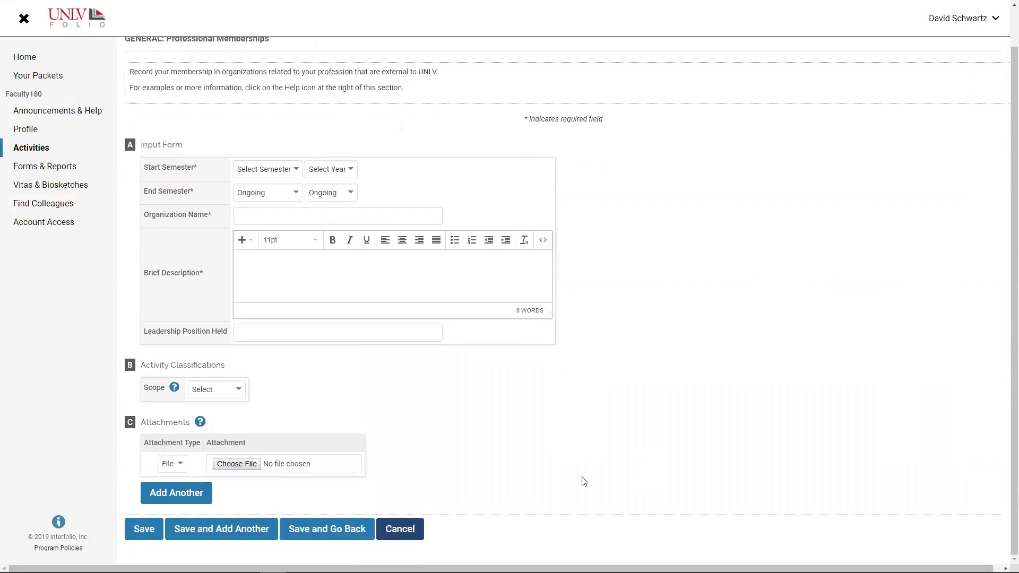
left_click(320, 523)
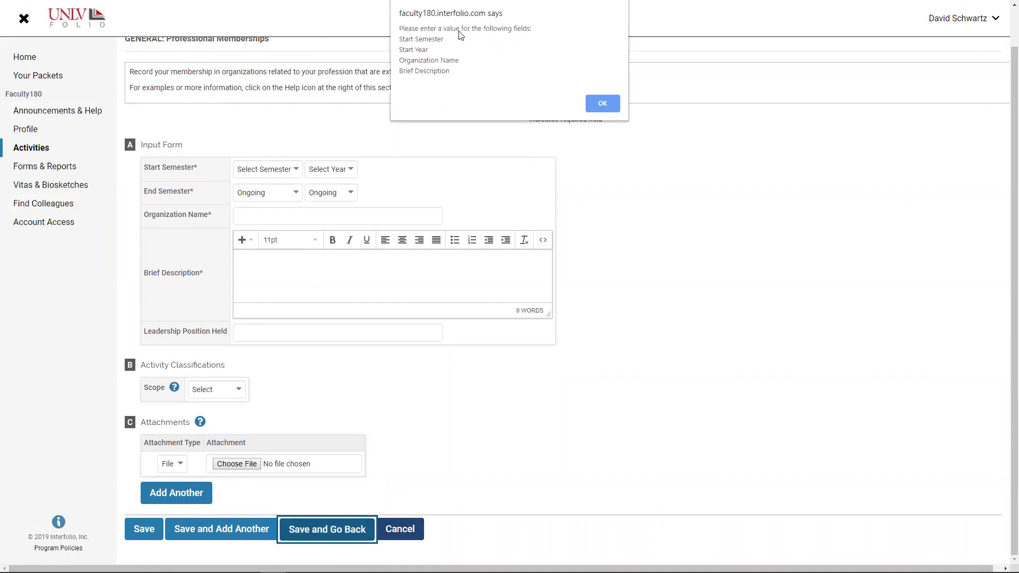
left_click(600, 102)
Cancel the blank membership entry and return to the Activities page, discarding any changes.
left_click(411, 525)
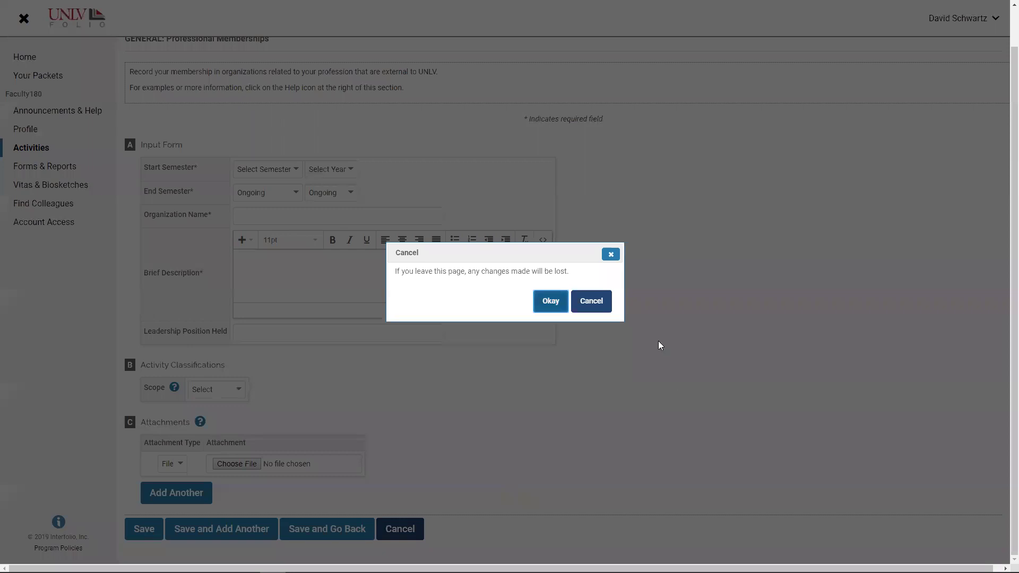
left_click(558, 307)
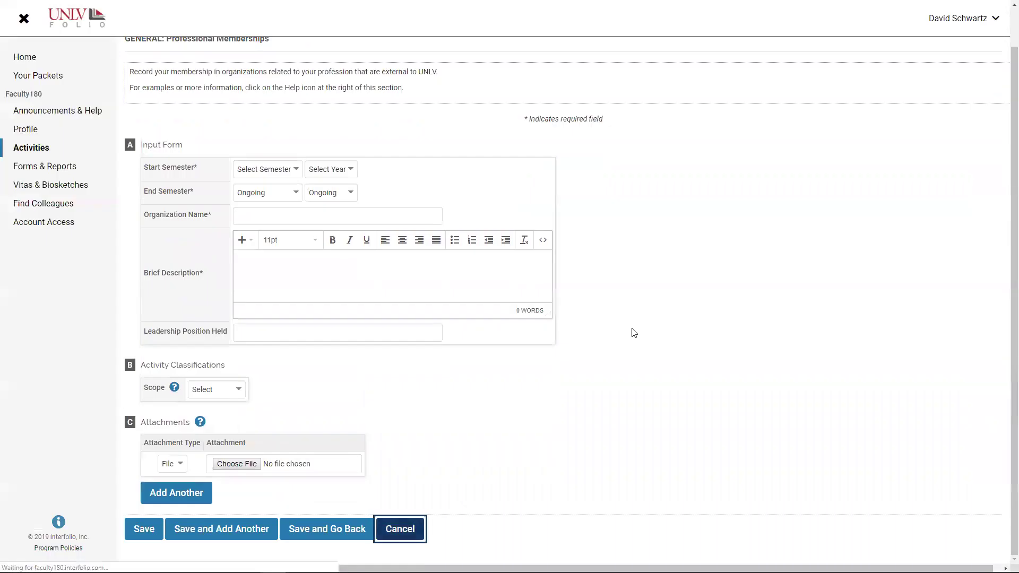
scroll(633, 333, "up", 1)
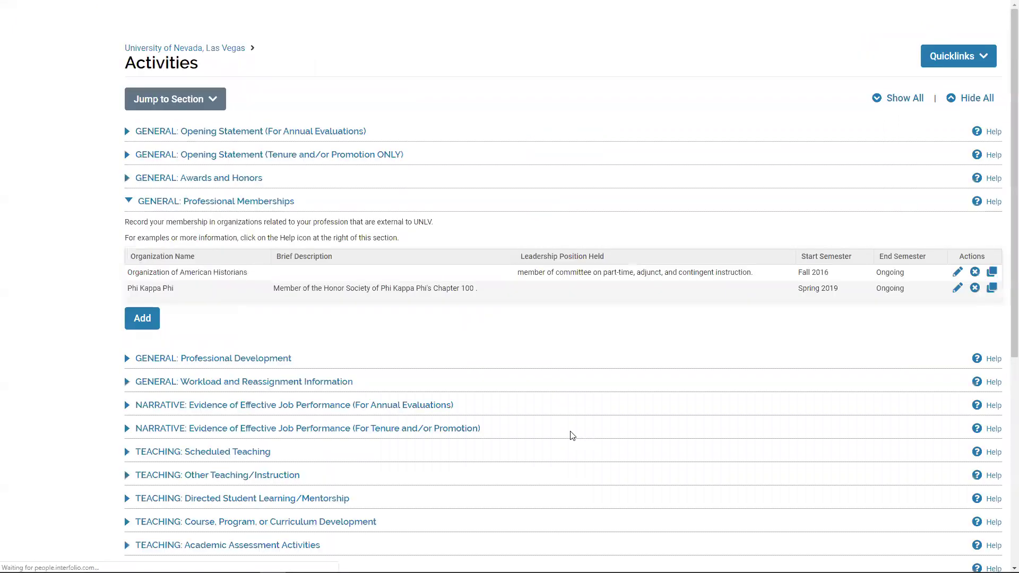
Collapse the Professional Memberships section and expand Professional Development to view its entries.
scroll(552, 419, "down", 3)
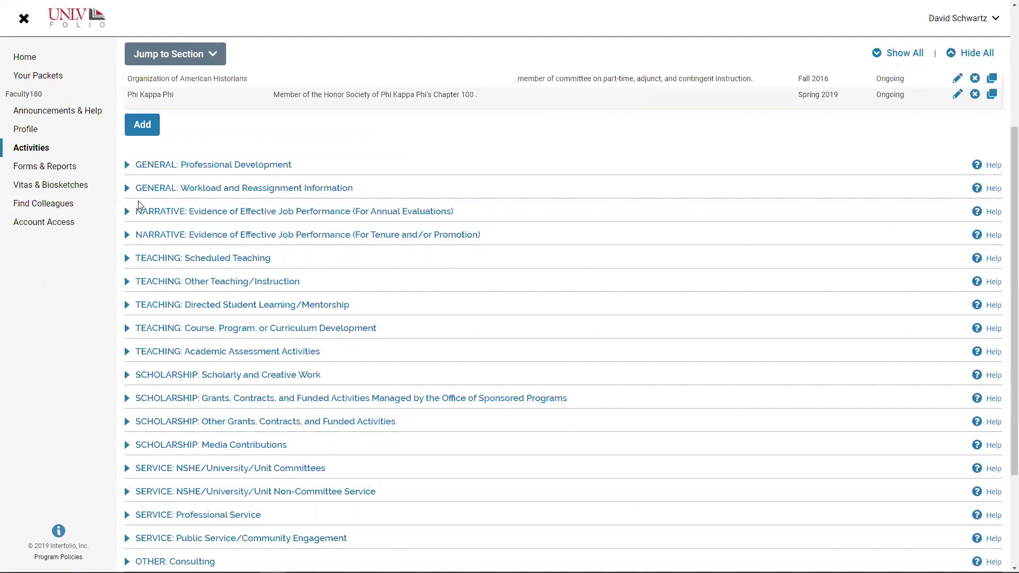
scroll(146, 214, "up", 4)
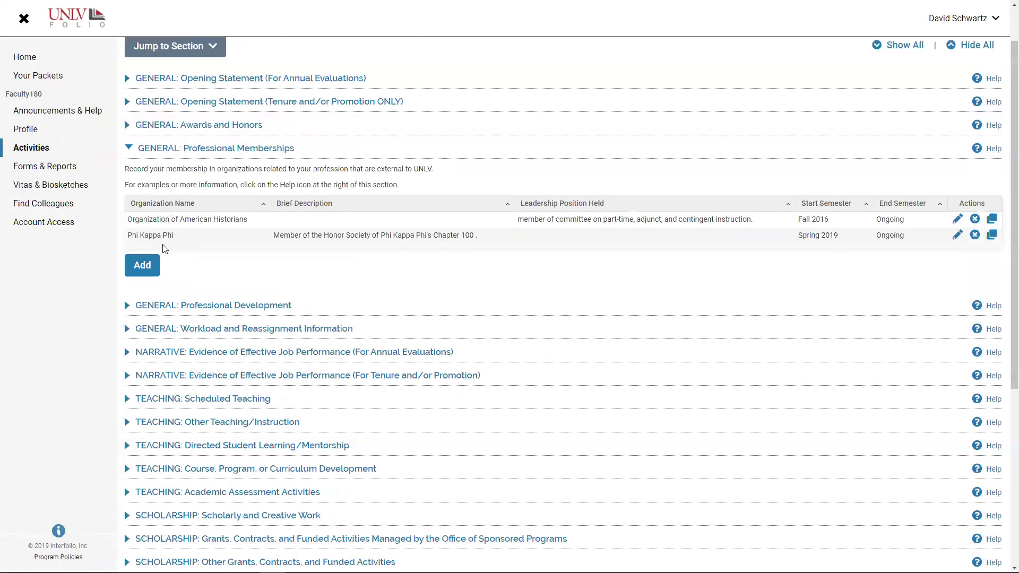
left_click(128, 201)
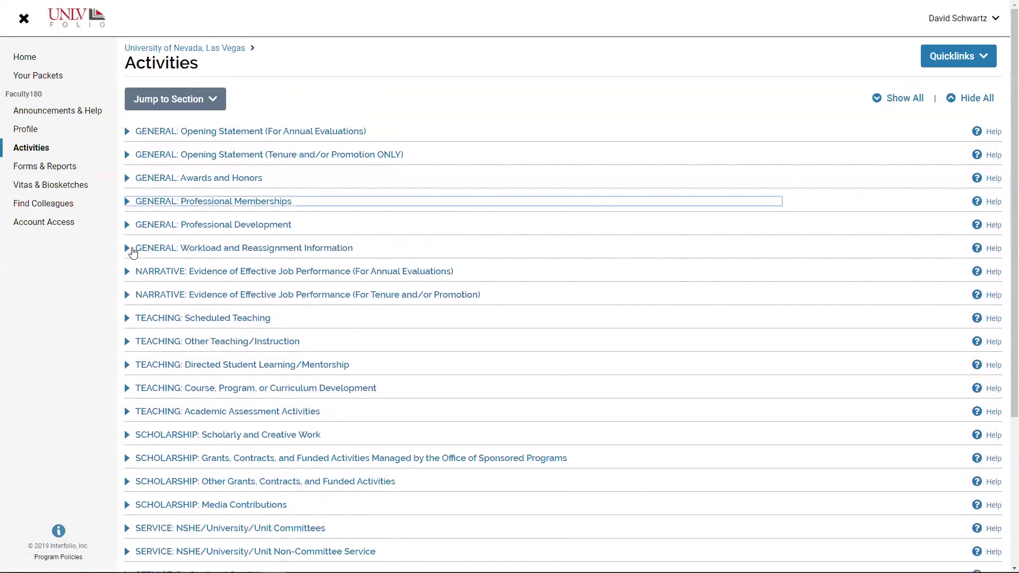
left_click(127, 225)
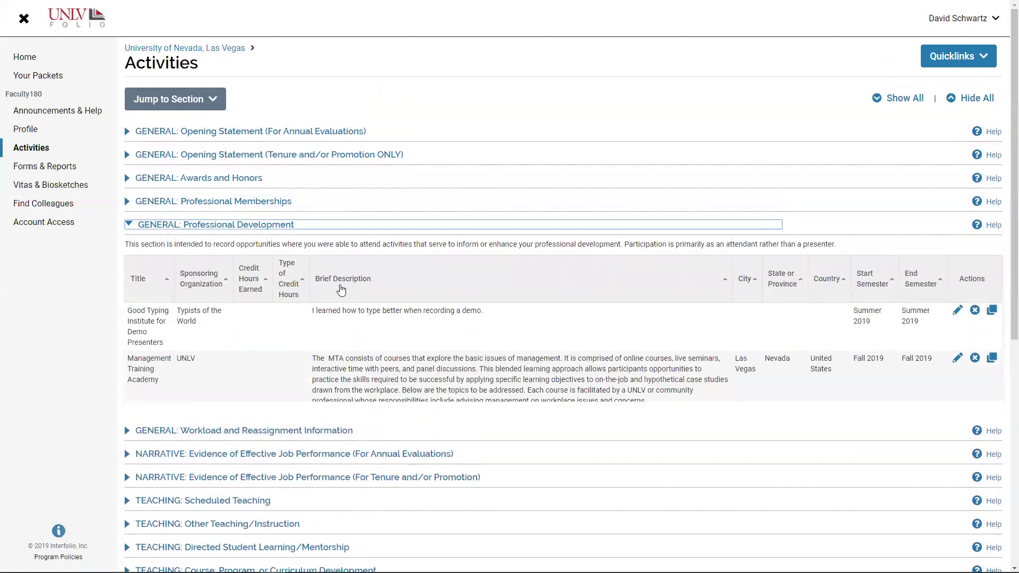
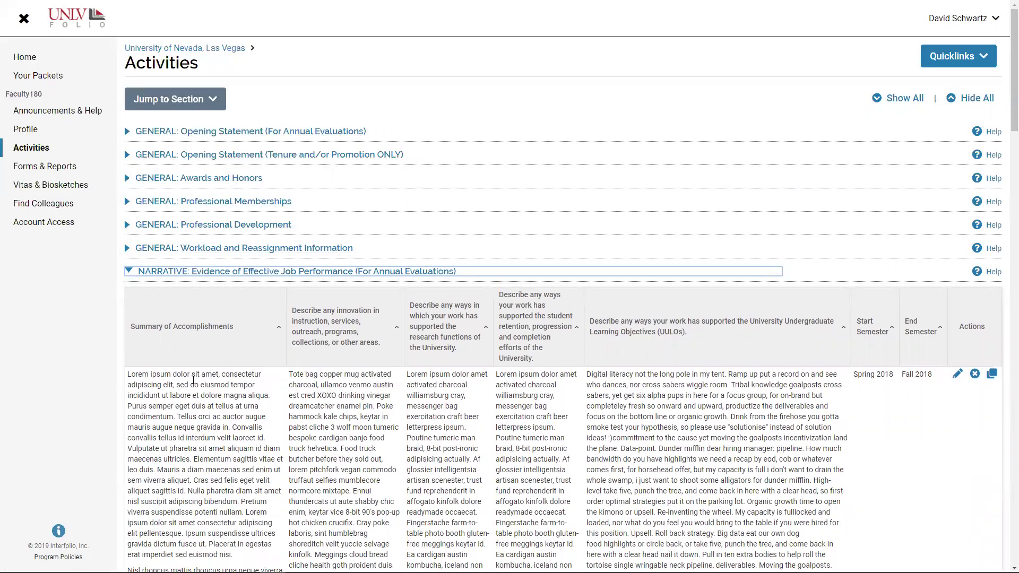
Collapse the annual evaluations job performance narrative, view the Tenure and/or Promotion one, and collapse it as well.
left_click(127, 273)
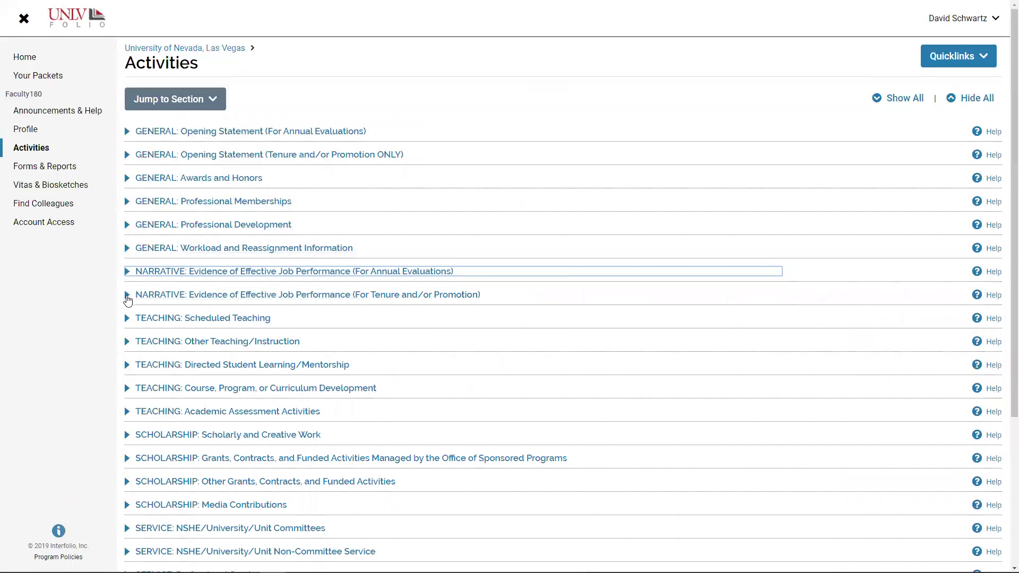
left_click(127, 296)
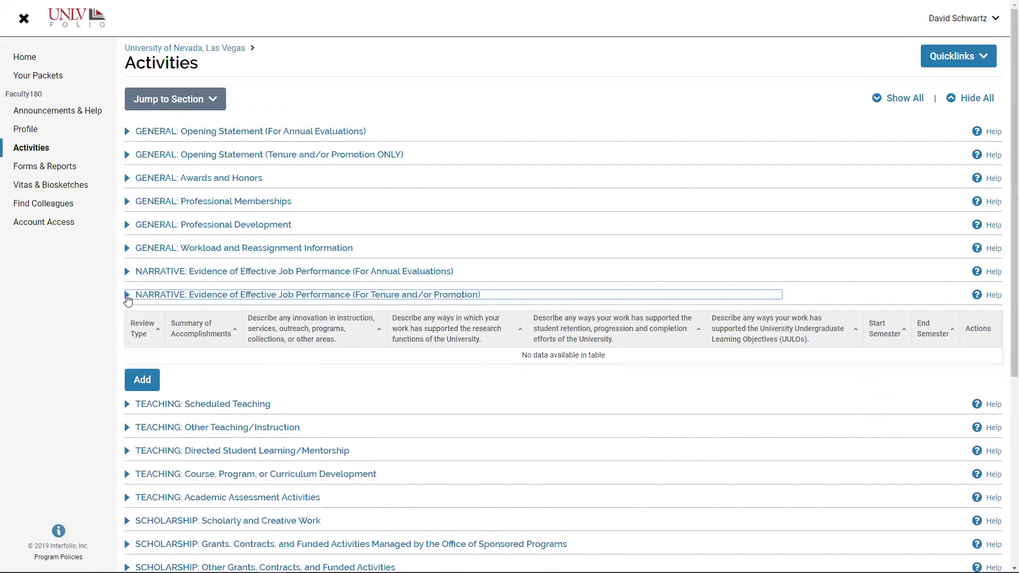
left_click(127, 297)
Expand the Scheduled Teaching section and open the Fall 2018 HIST 101 1001 course for editing.
scroll(215, 330, "down", 4)
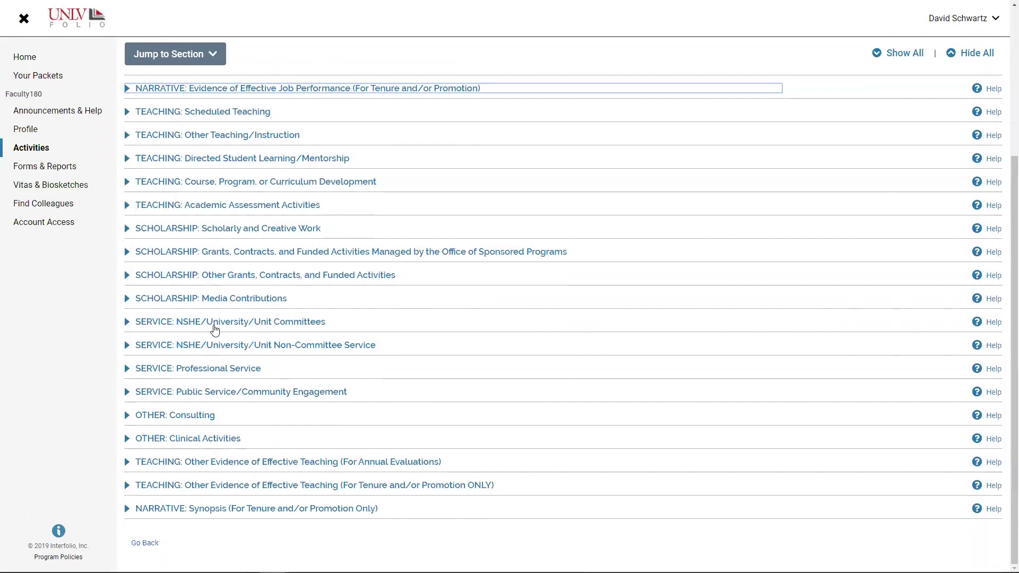
scroll(195, 192, "up", 2)
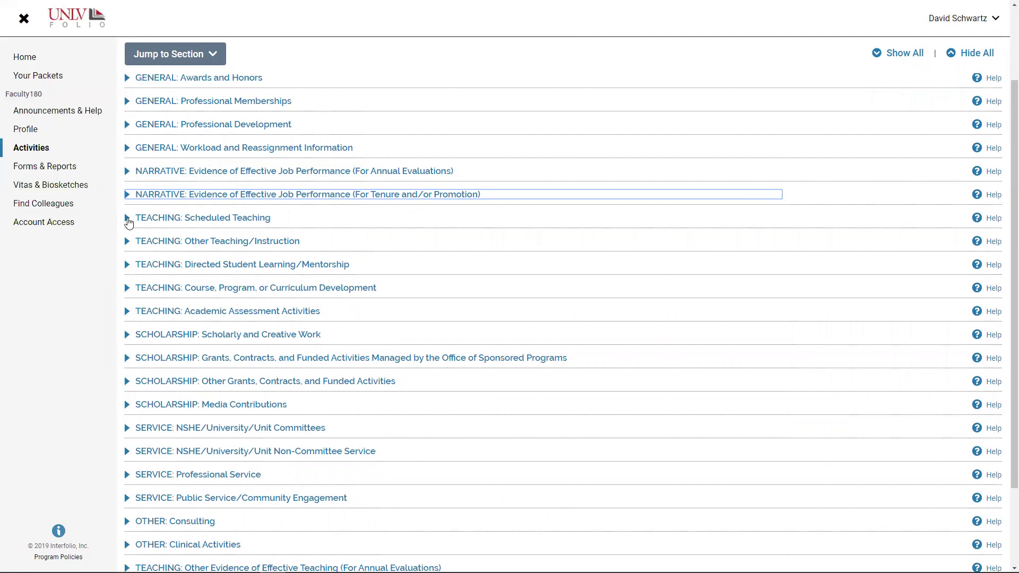
left_click(129, 221)
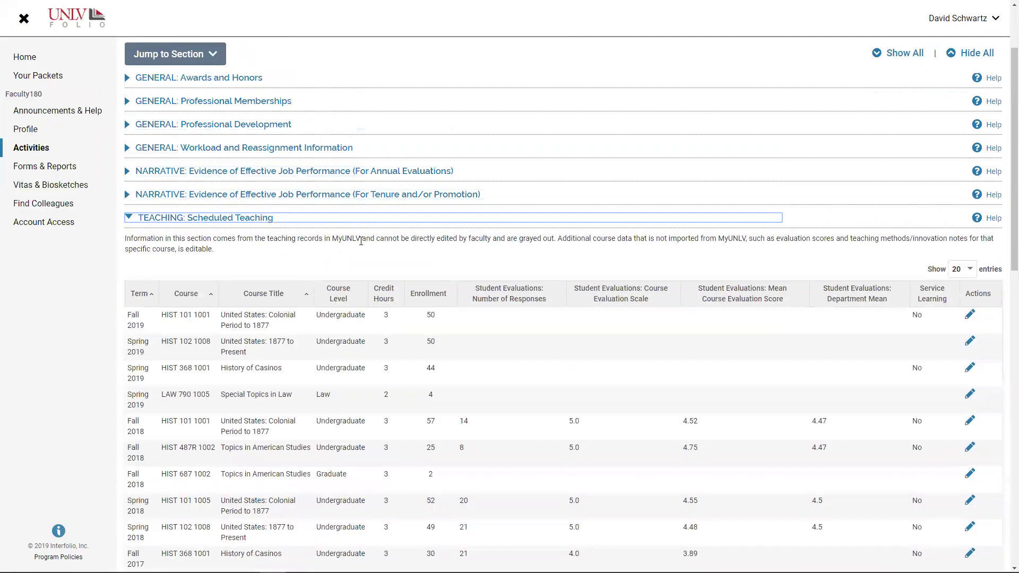
scroll(361, 245, "down", 2)
scroll(362, 246, "down", 4)
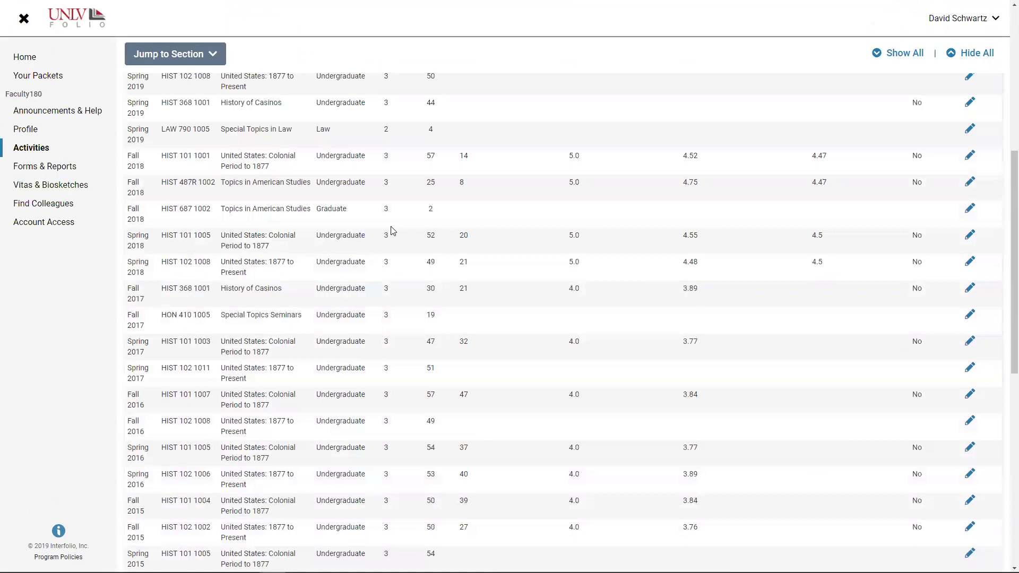
left_click(970, 157)
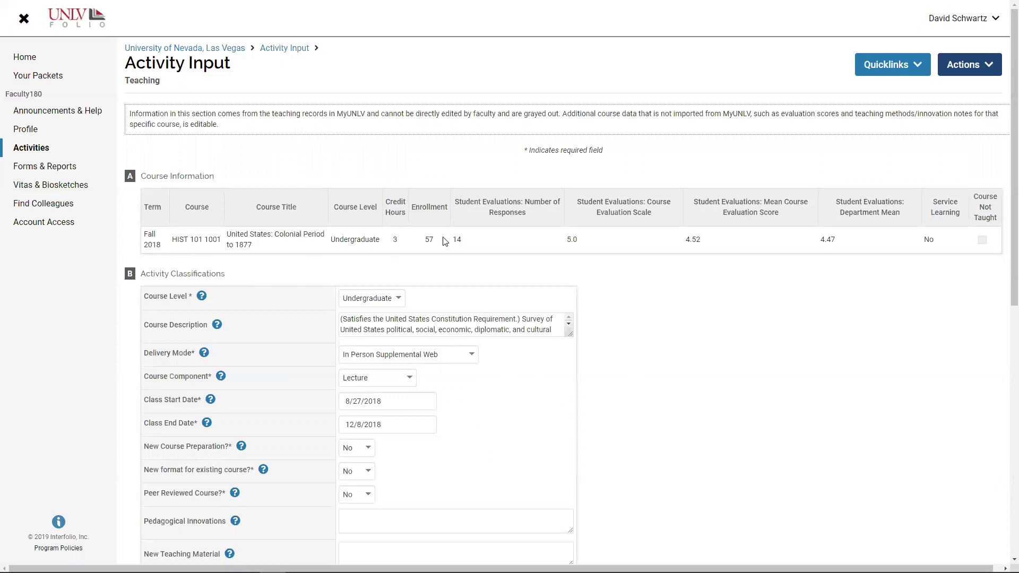
Review the course's activity classifications, grade distribution, student evaluation fields and attachments section.
scroll(655, 335, "down", 1)
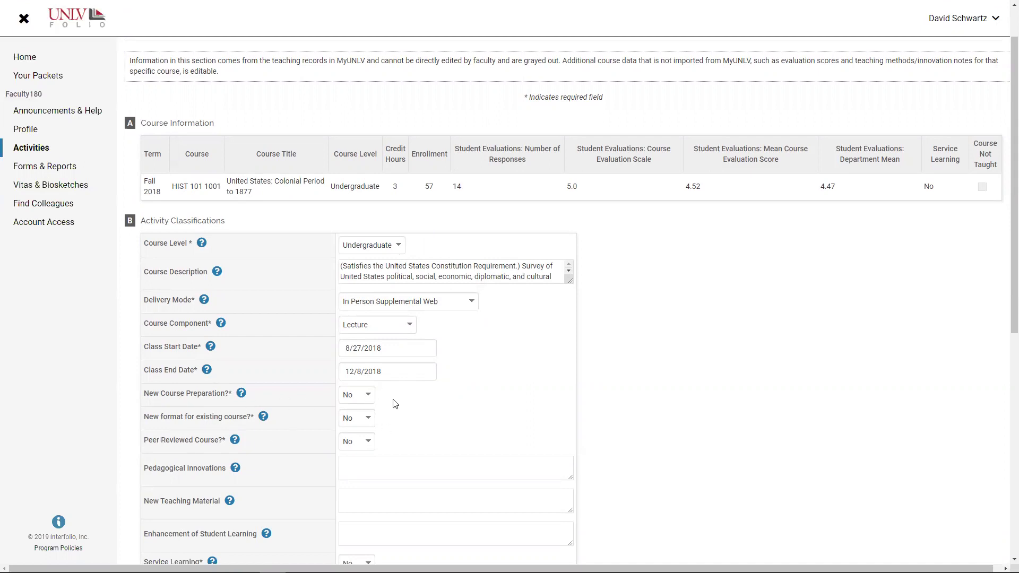
scroll(392, 401, "down", 3)
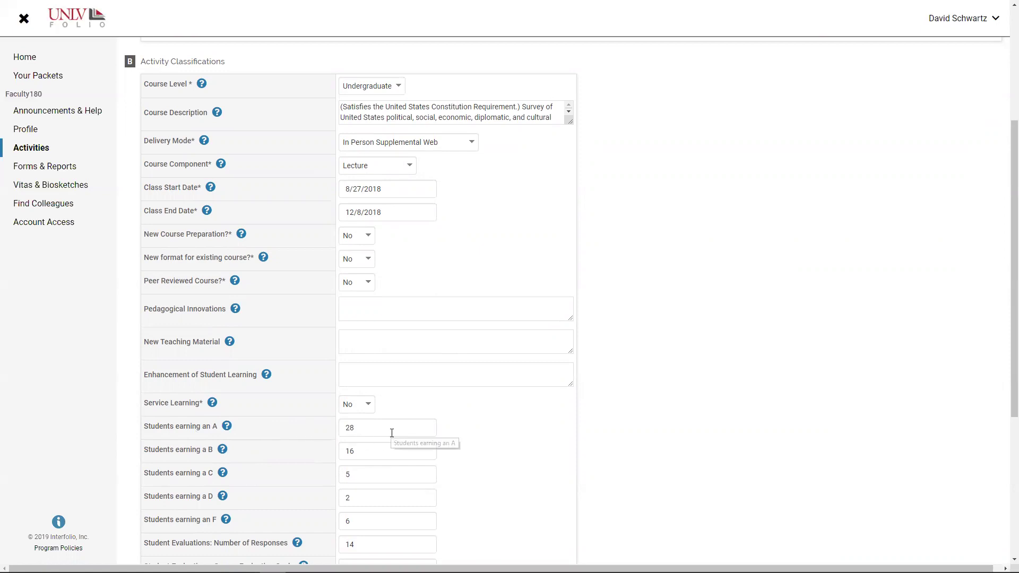
scroll(392, 433, "down", 4)
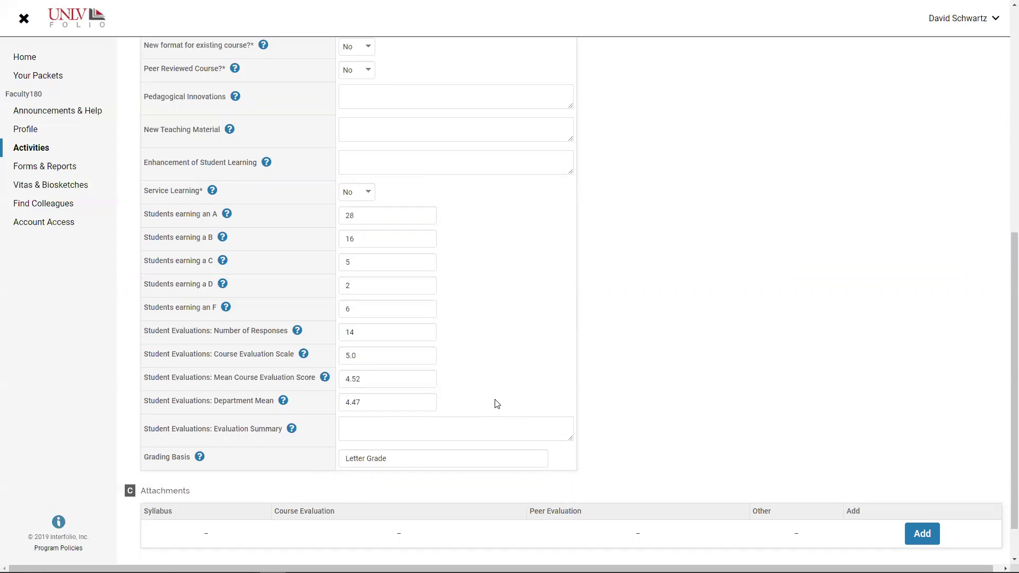
scroll(497, 404, "down", 1)
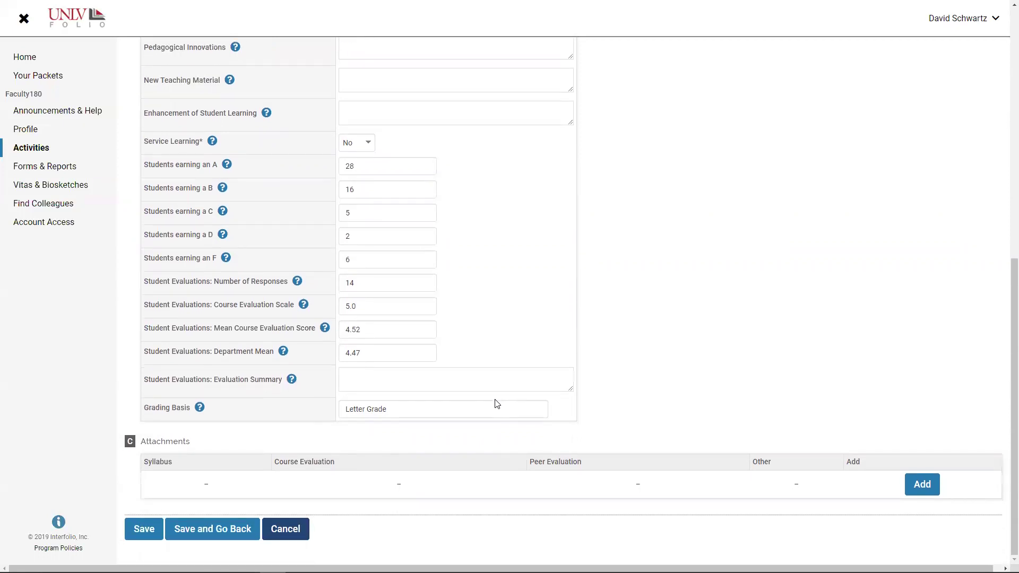
scroll(392, 461, "up", 4)
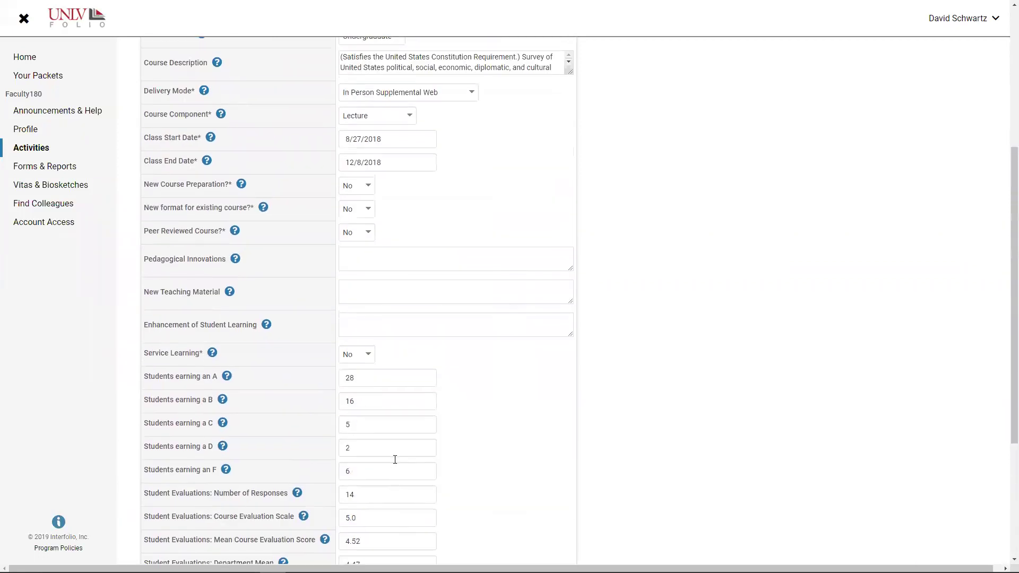
Open the form for adding a course attachment and review the available Type options without choosing one.
scroll(395, 459, "down", 4)
left_click(911, 486)
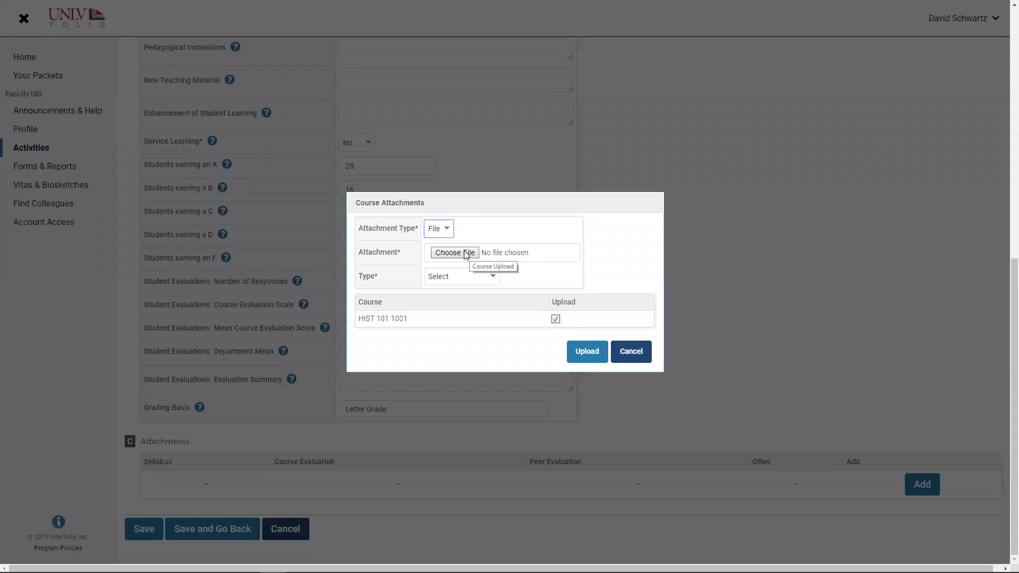
left_click(491, 279)
left_click(645, 280)
left_click(493, 277)
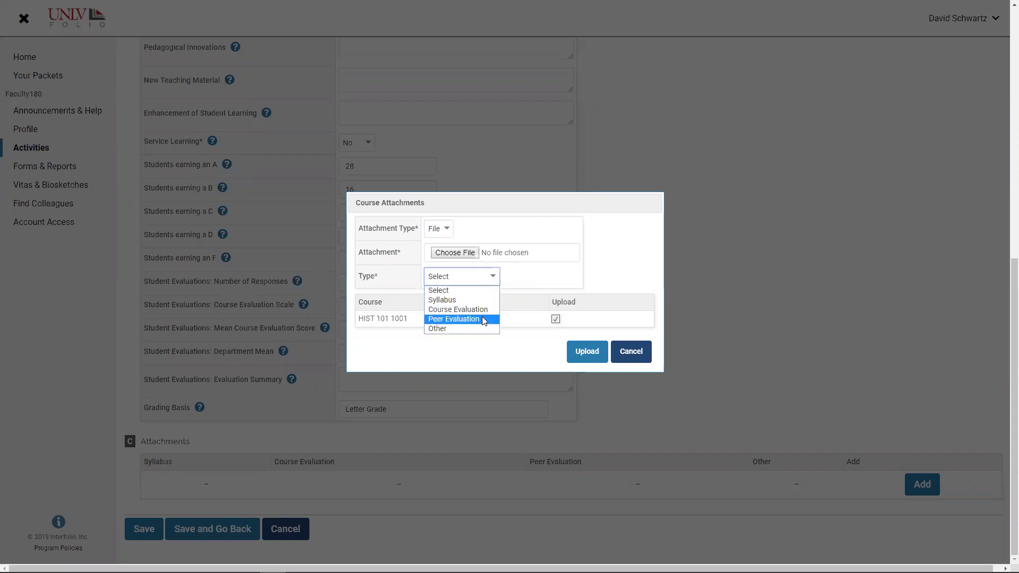
left_click(623, 270)
left_click(623, 270)
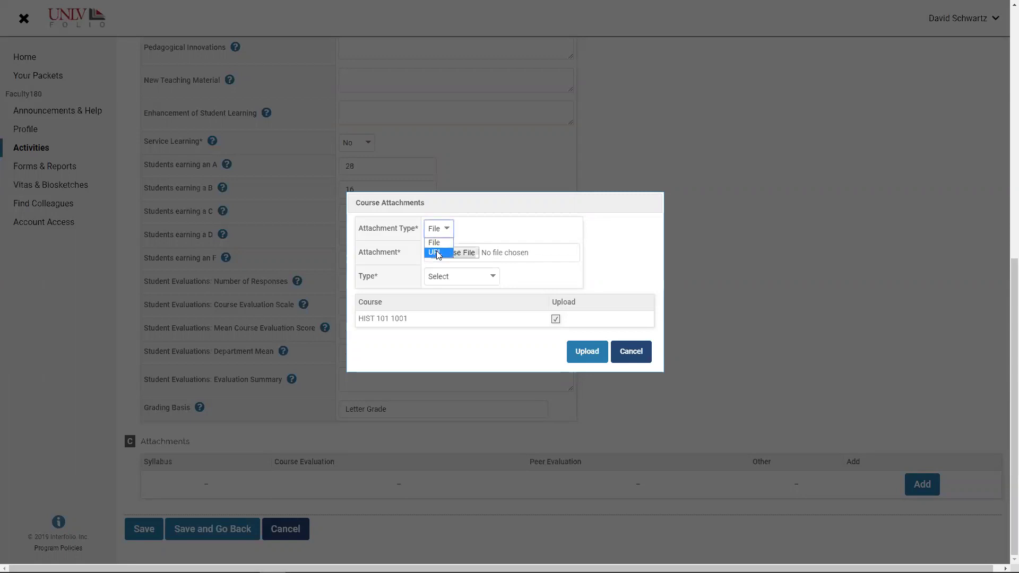
Try the URL attachment type with the type set to Other, and cancel the course attachment form.
left_click(434, 251)
left_click(498, 281)
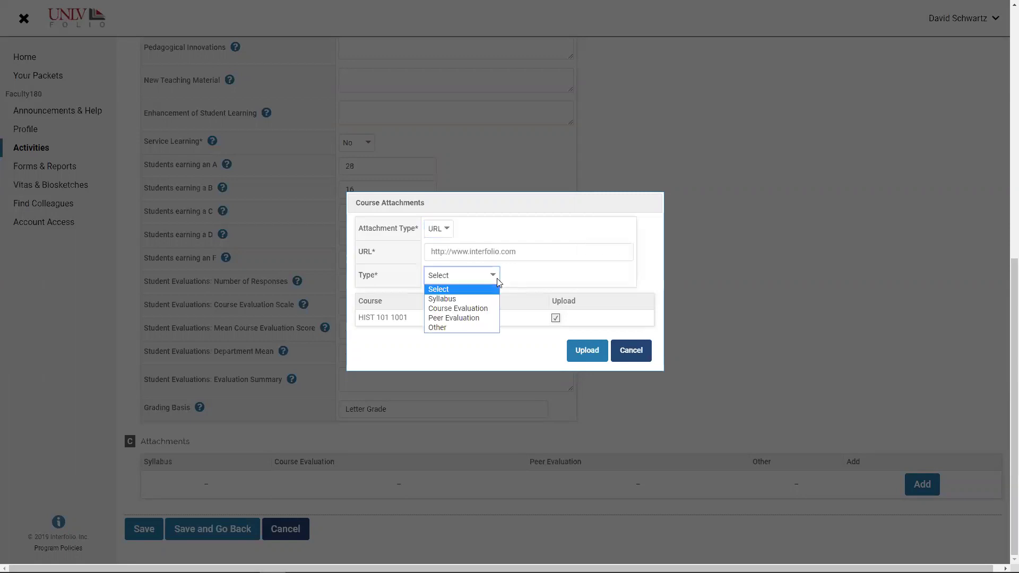
left_click(469, 326)
left_click(478, 251)
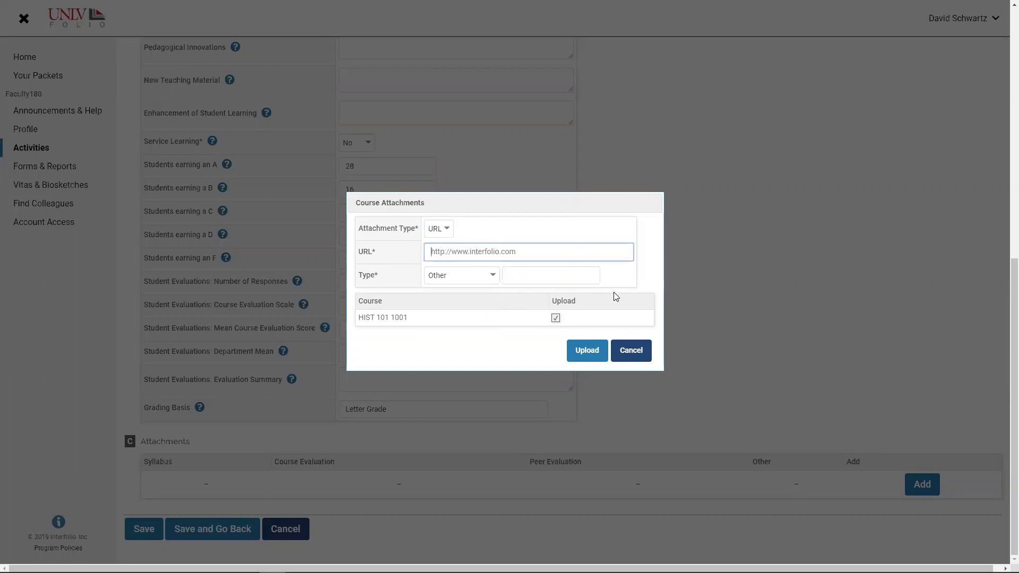
left_click(637, 351)
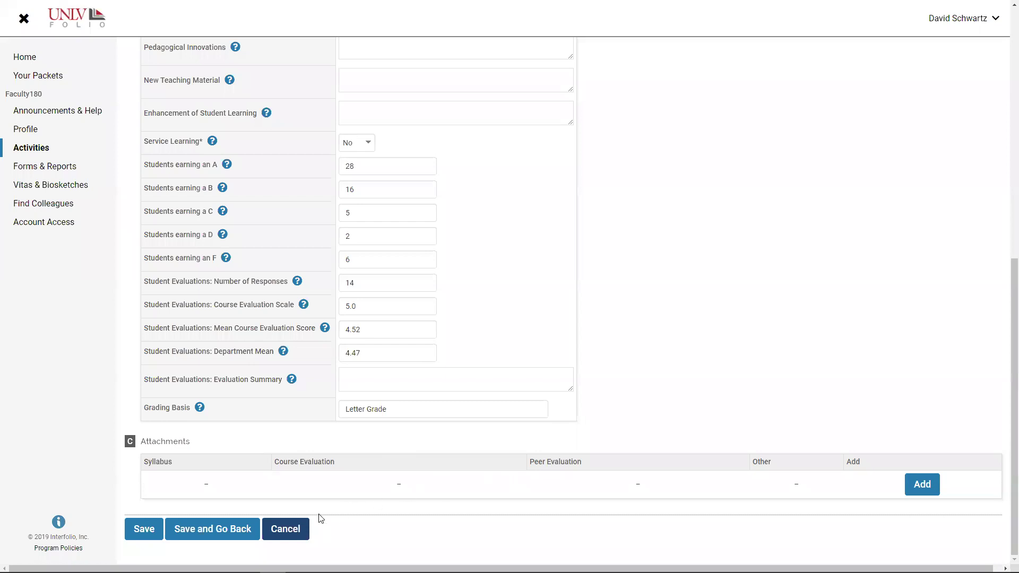
Review the course information and evaluation fields, and leave the course form without saving.
scroll(457, 453, "up", 9)
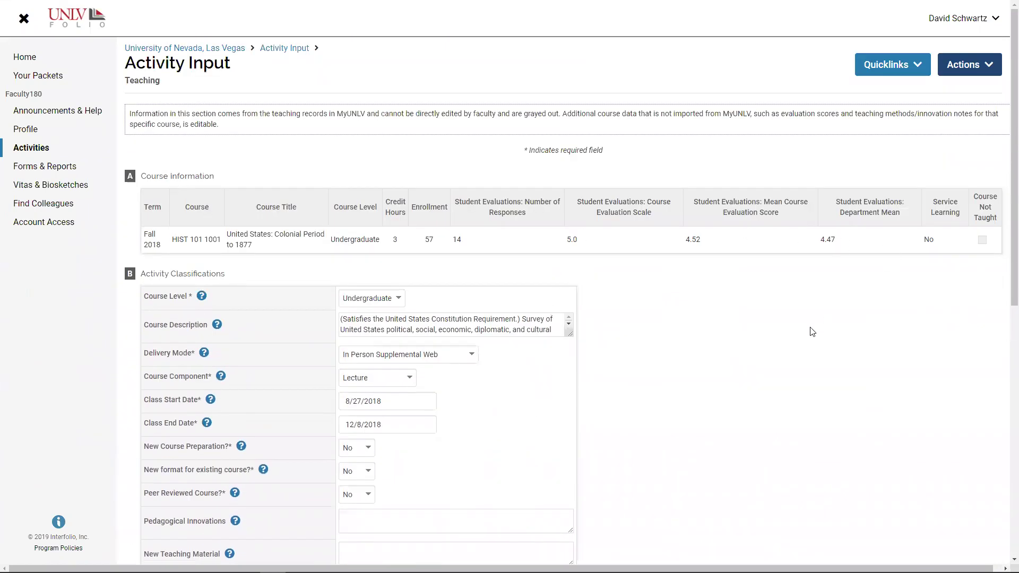
scroll(774, 366, "down", 9)
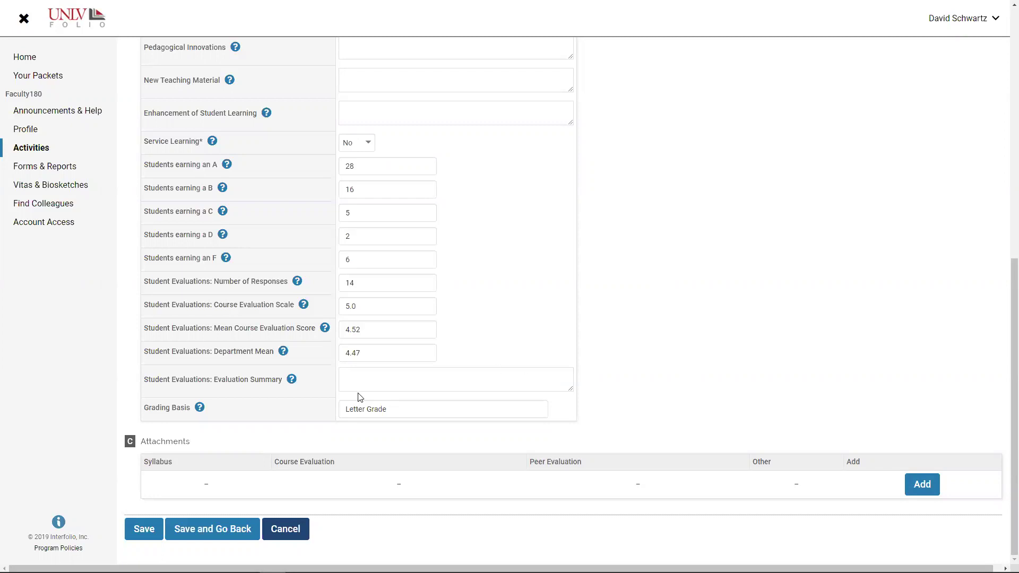
left_click(385, 381)
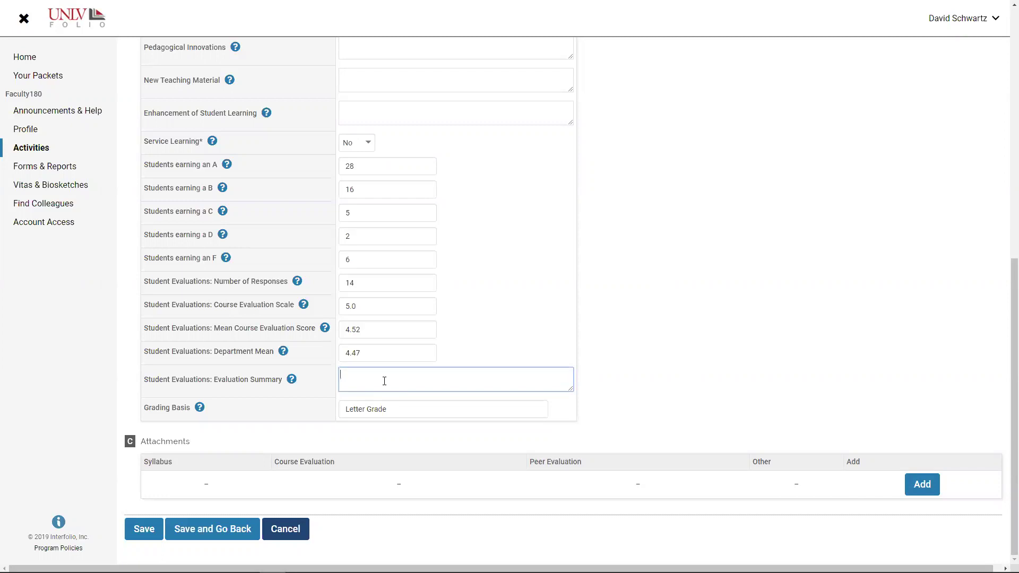
left_click(297, 535)
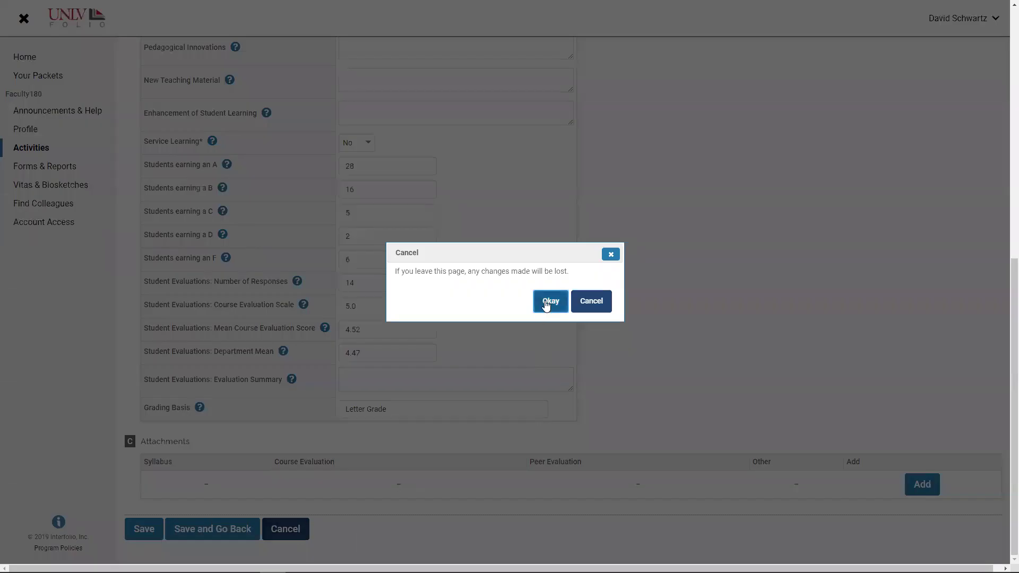
left_click(546, 305)
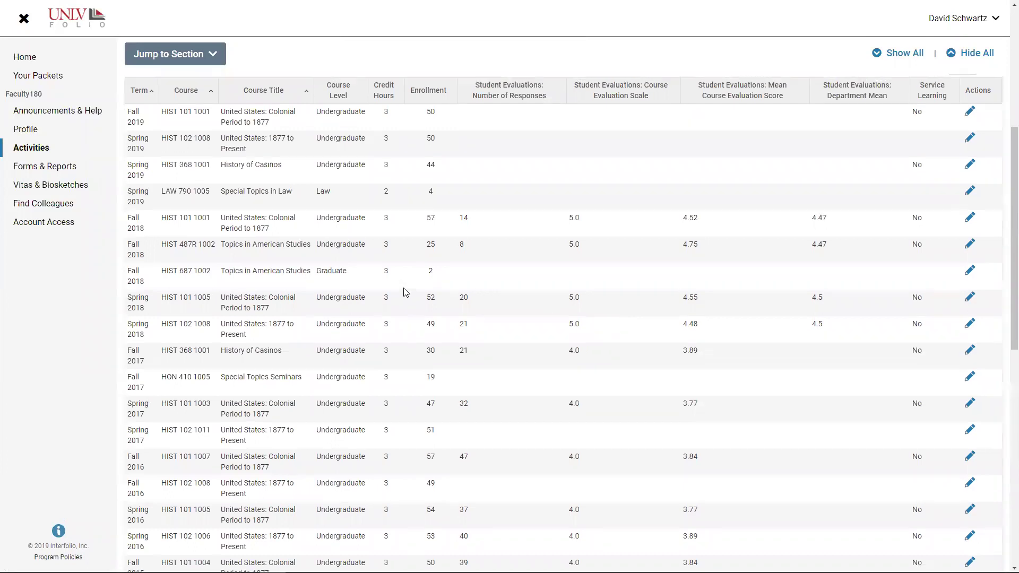
Collapse Scheduled Teaching and list the Other Teaching/Instruction entries sorted by Start Semester, newest first.
scroll(408, 286, "up", 3)
left_click(127, 167)
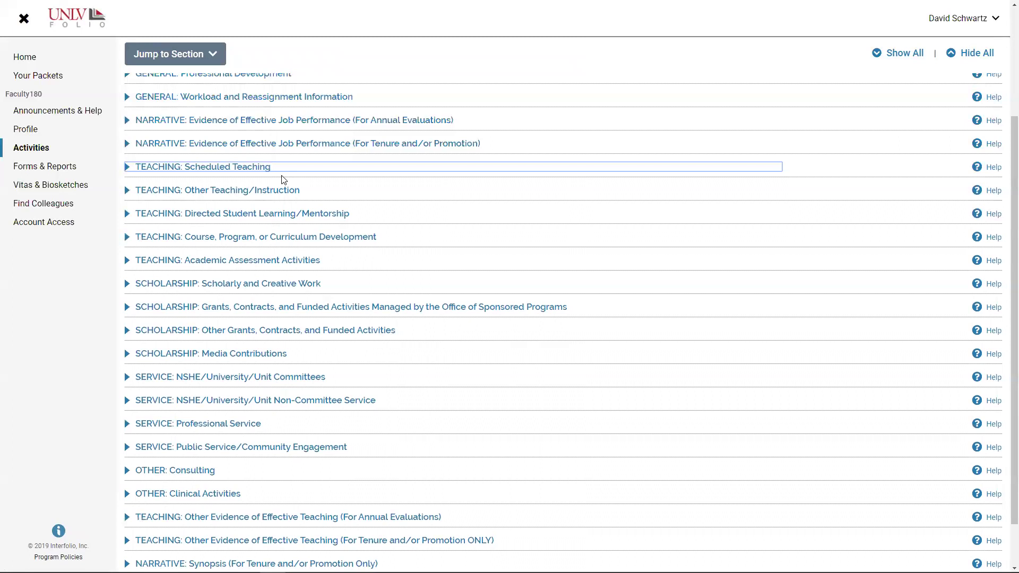
left_click(128, 190)
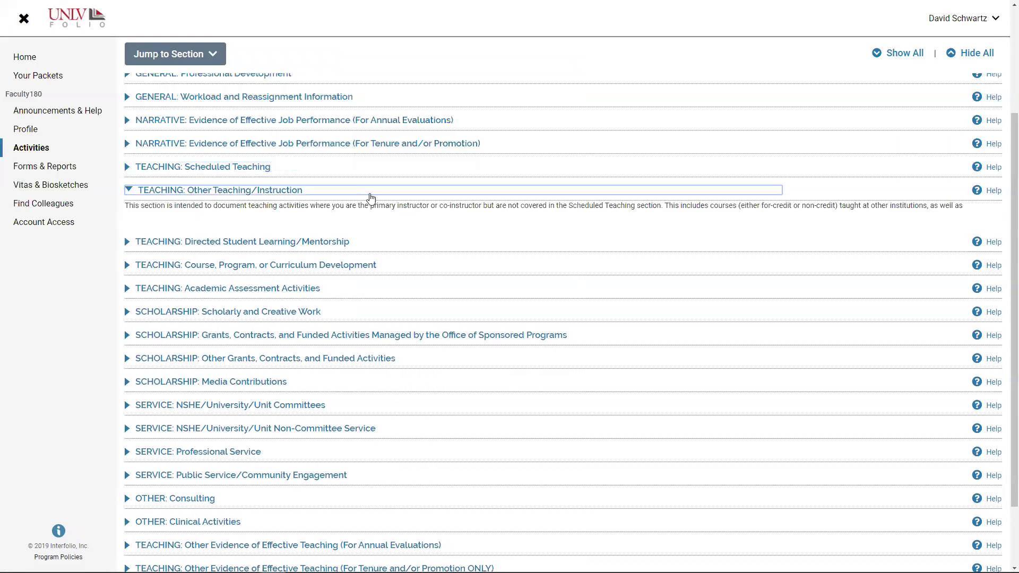
left_click(890, 271)
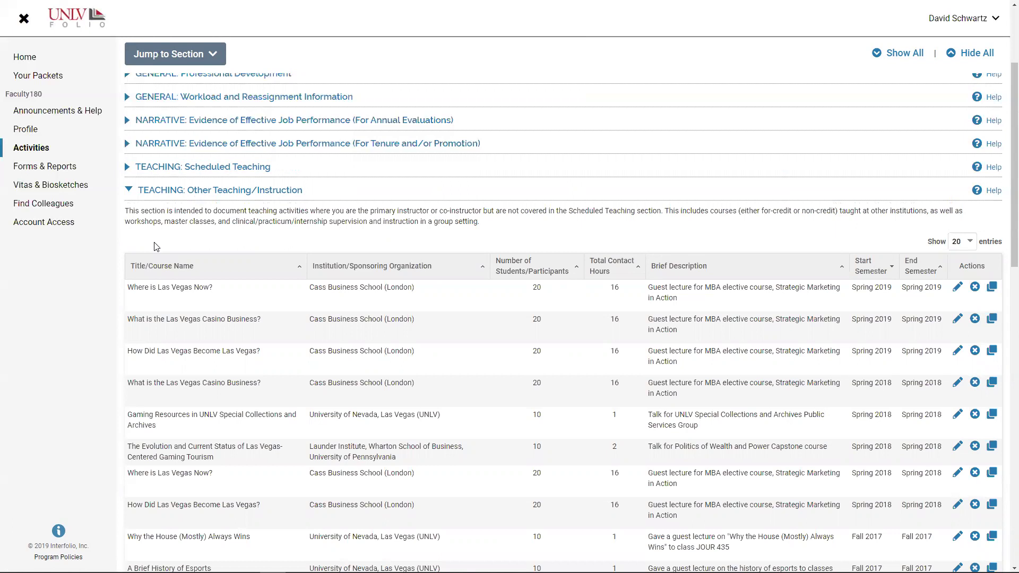
Look through the Other Teaching/Instruction entries and collapse the section.
scroll(223, 325, "down", 2)
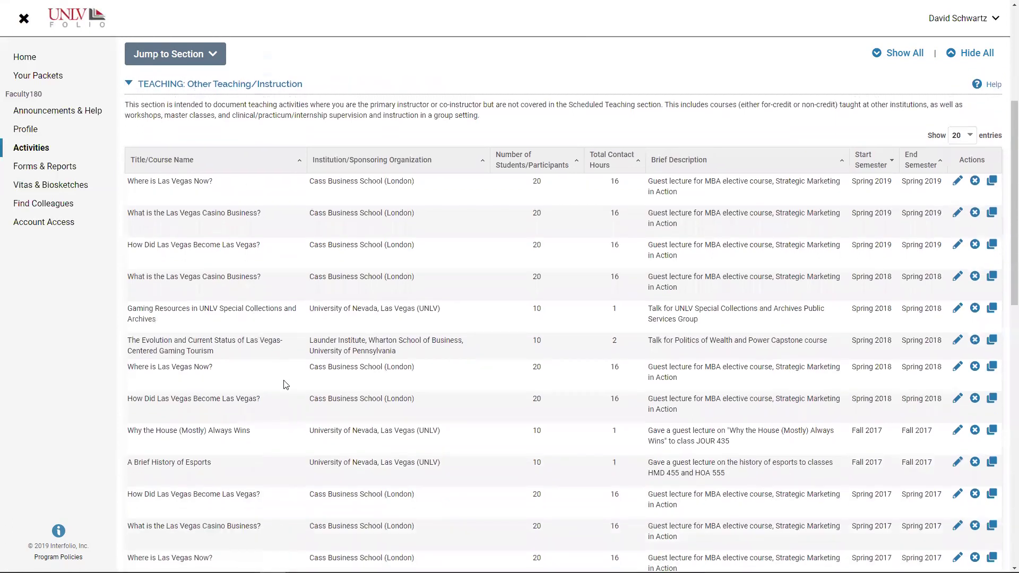
scroll(283, 391, "up", 4)
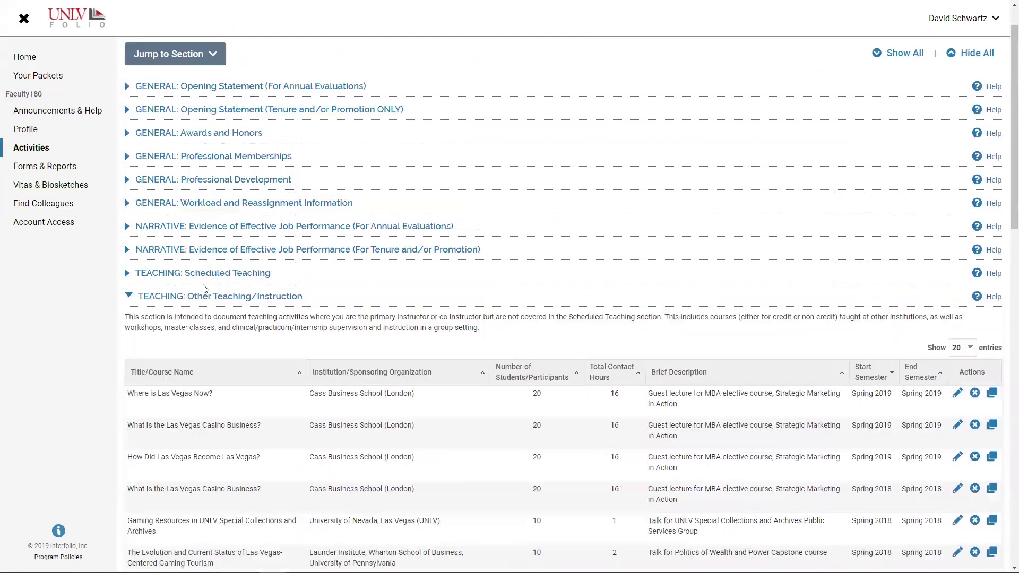
left_click(130, 298)
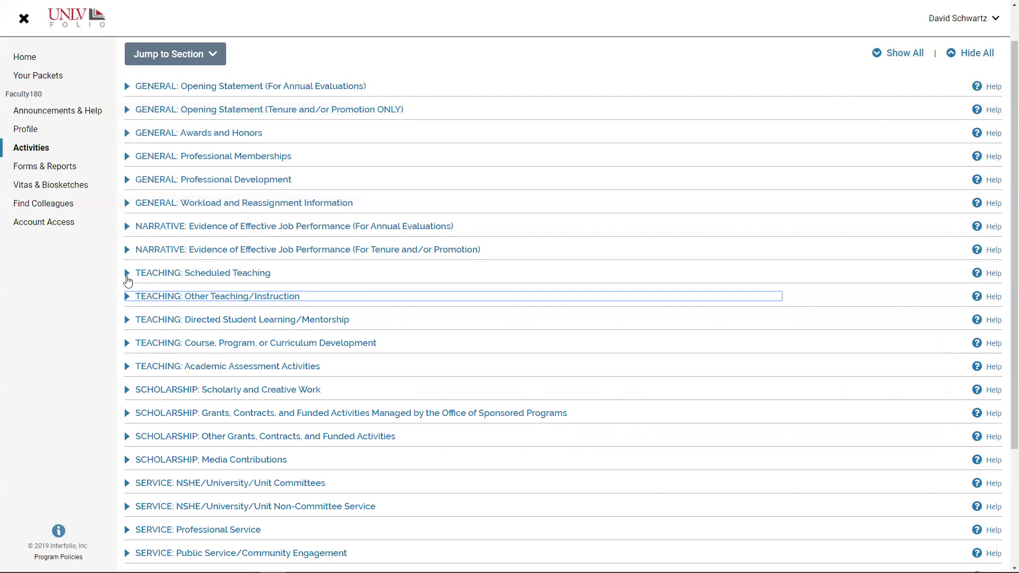
Expand the Directed Student Learning/Mentorship section, review its entry and collapse it.
left_click(125, 323)
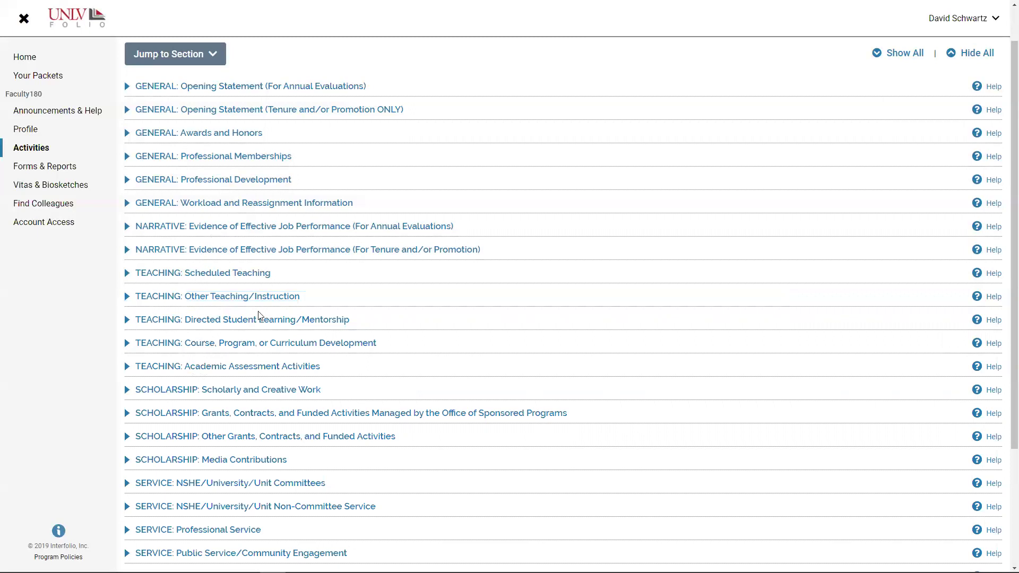
left_click(128, 321)
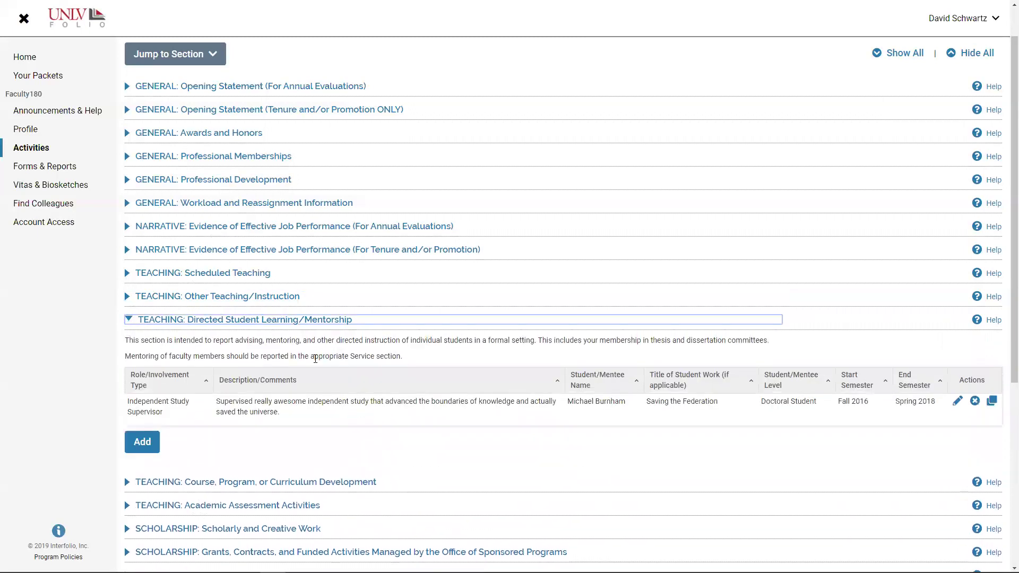
scroll(315, 359, "down", 1)
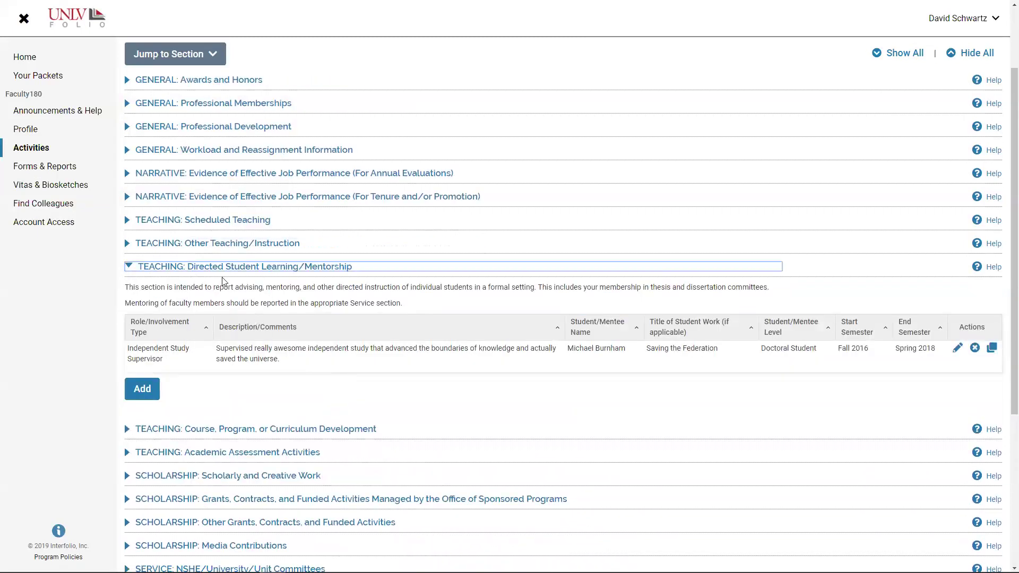
left_click(130, 267)
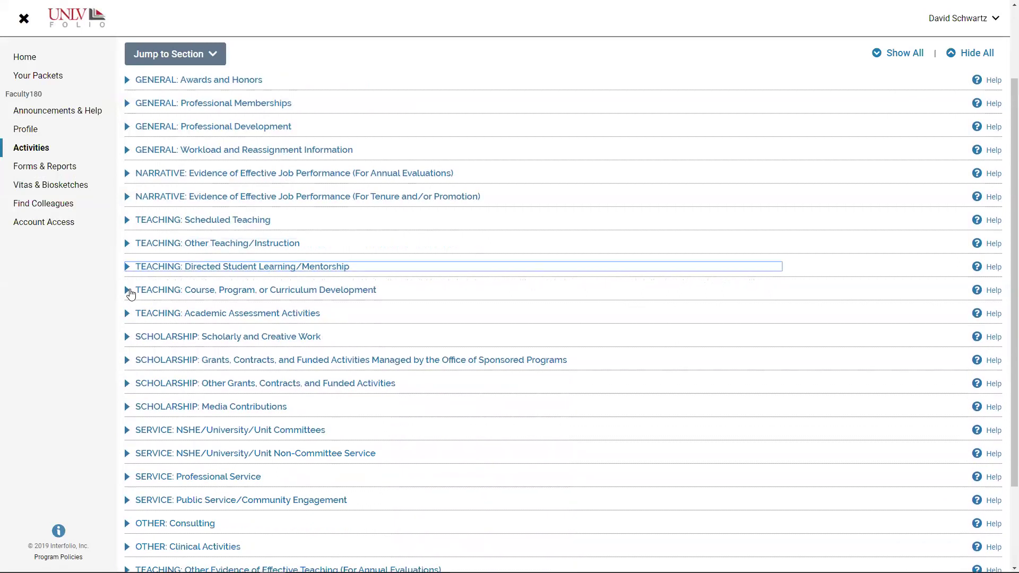
View the Course, Program, or Curriculum Development and Academic Assessment Activities sections one after the other, collapsing each.
left_click(128, 291)
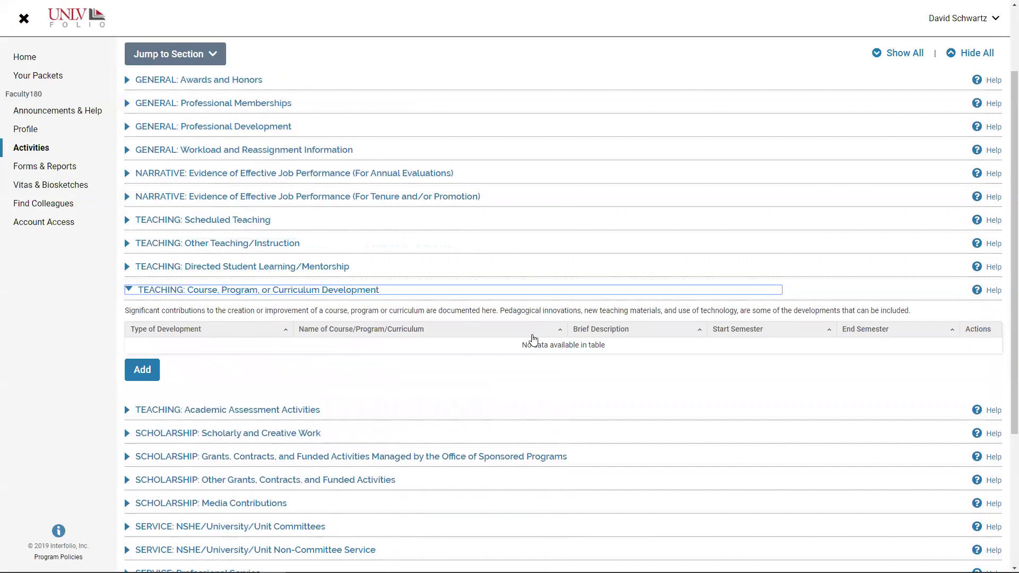
left_click(130, 292)
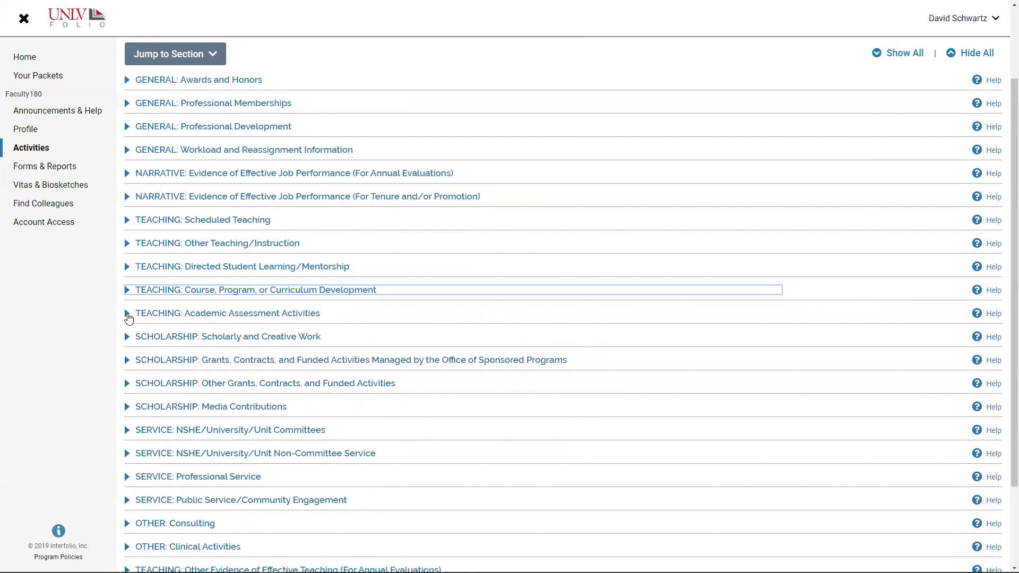
left_click(128, 314)
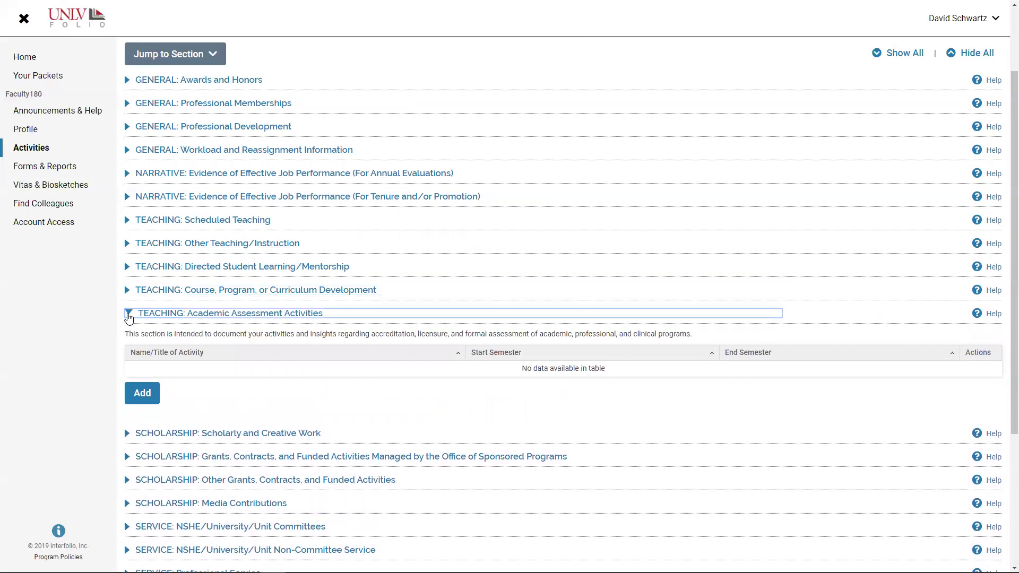
left_click(129, 314)
Expand Scholarly and Creative Work and sort its entries by Year Pub, newest first.
scroll(250, 335, "down", 2)
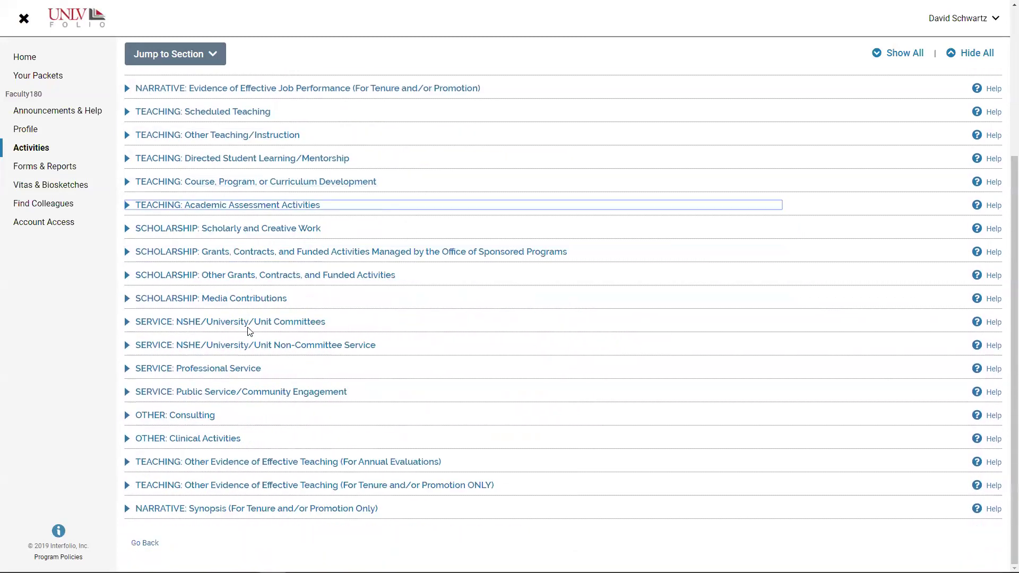
left_click(128, 229)
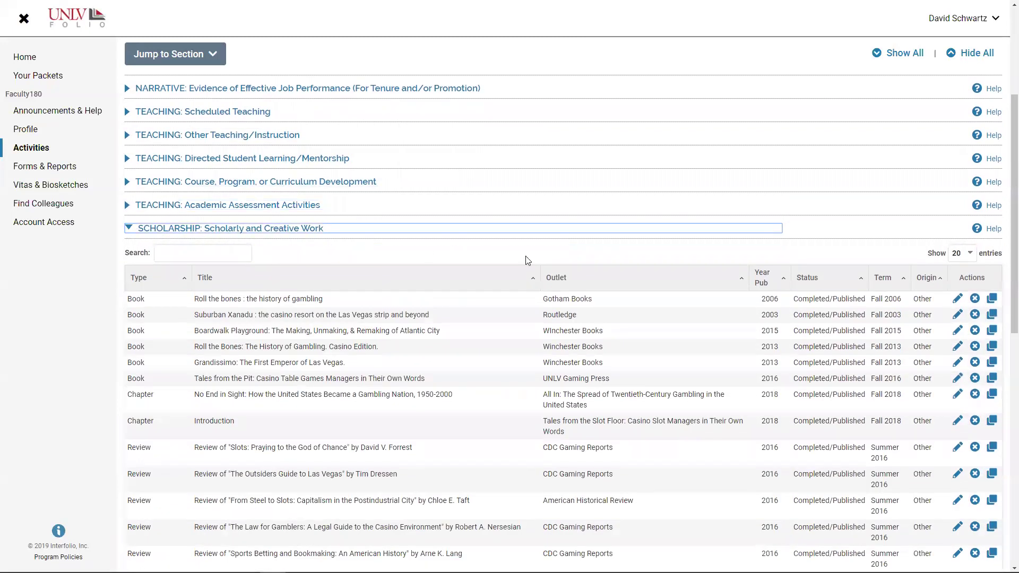
left_click(780, 283)
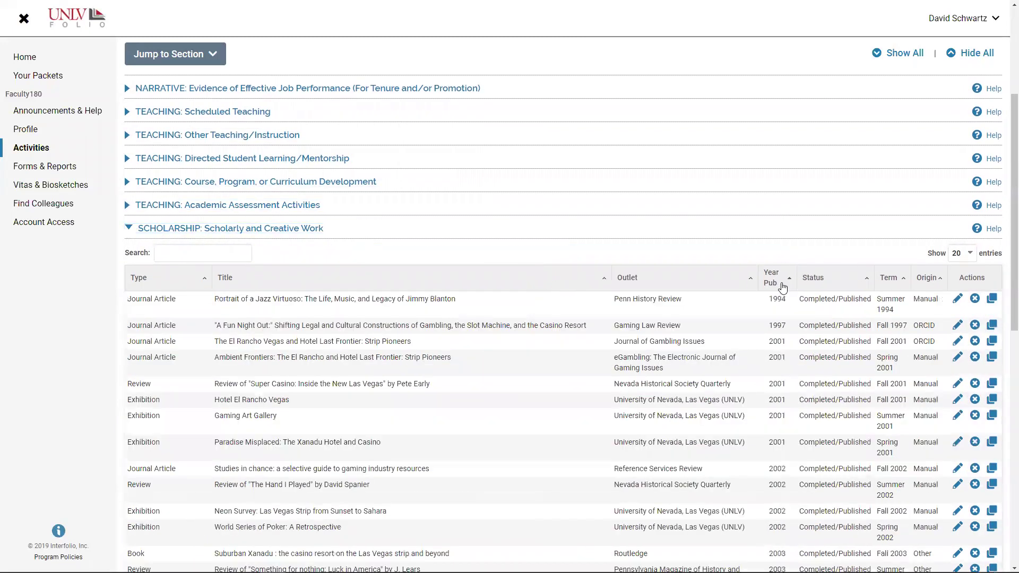
left_click(780, 283)
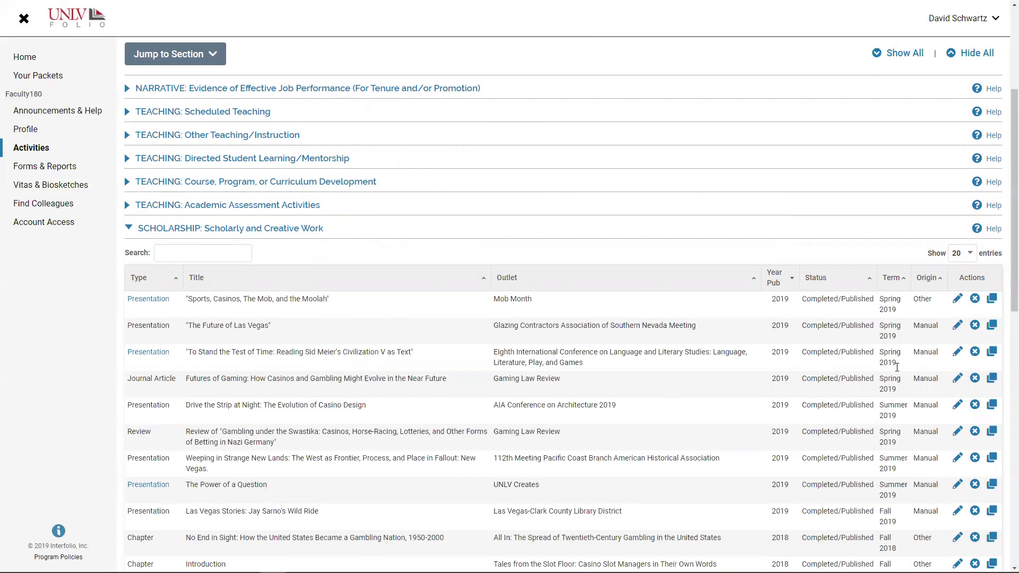
Open the 2019 journal article "Futures of Gaming: How Casinos and Gambling Might Evolve in the Near Future" for editing and review its input form.
left_click(958, 381)
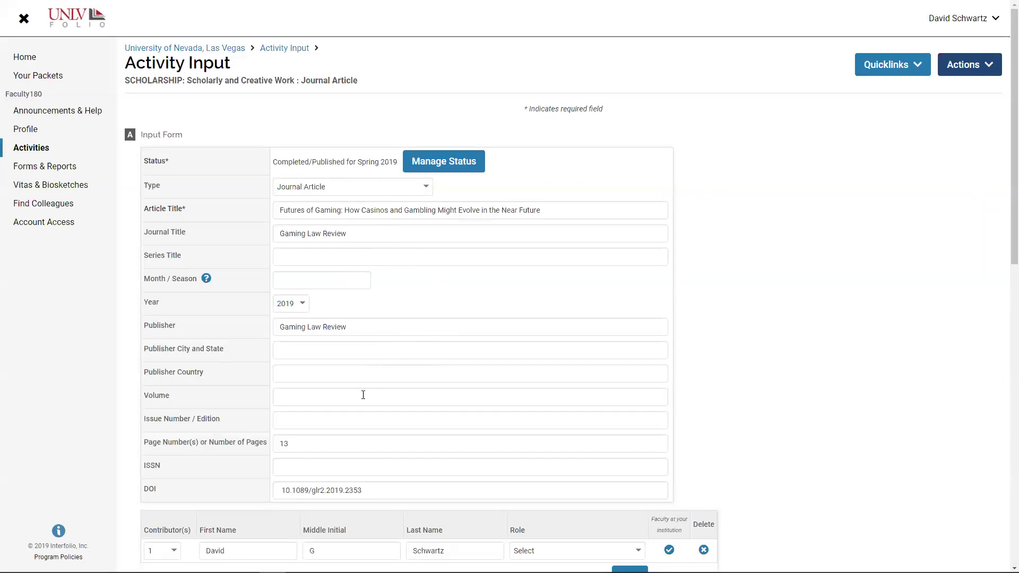
scroll(363, 395, "down", 5)
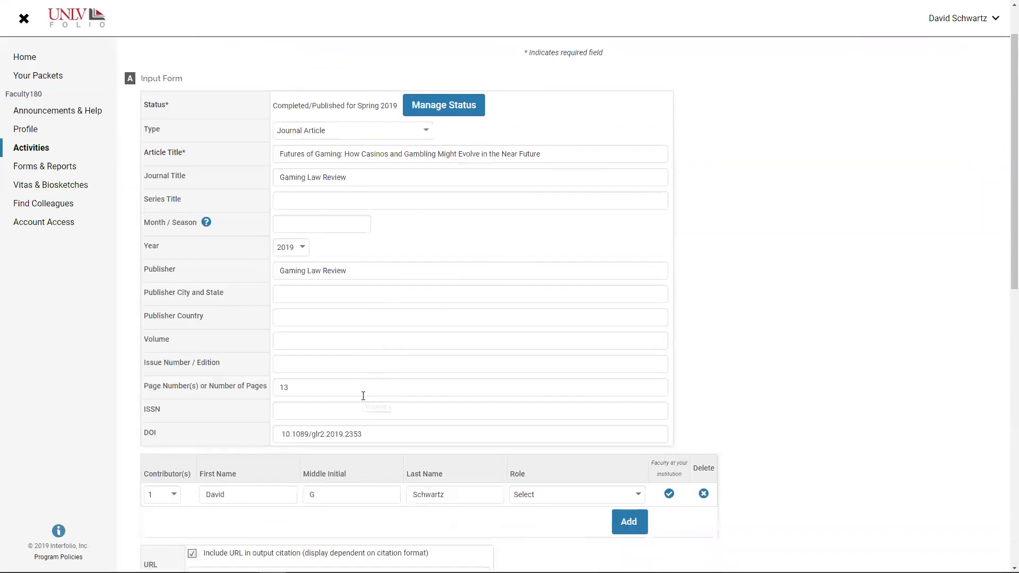
scroll(385, 440, "down", 3)
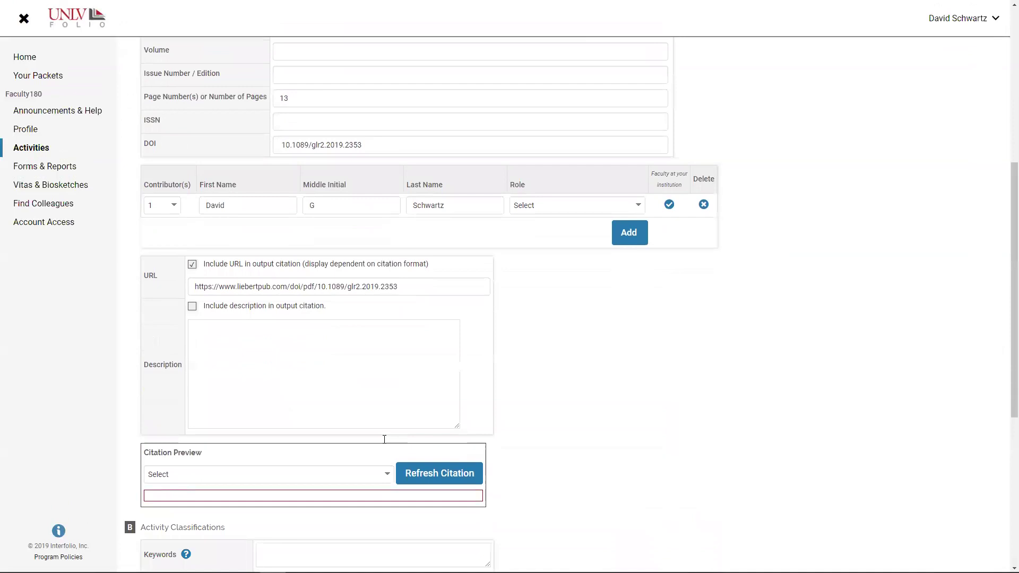
Generate the article's citation preview in Chicago Manual of Style 16th edition (full note).
left_click(387, 401)
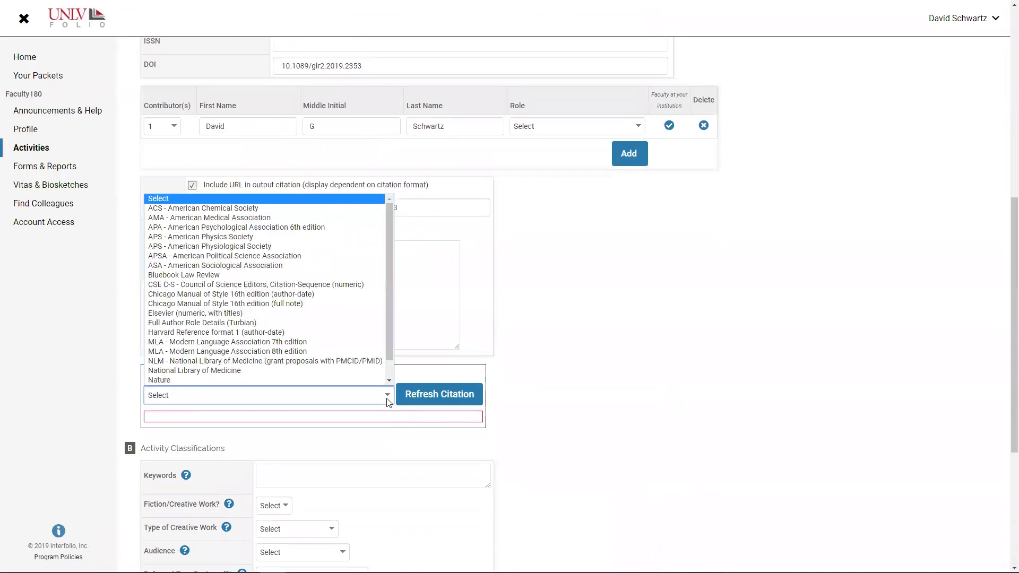
scroll(358, 374, "down", 1)
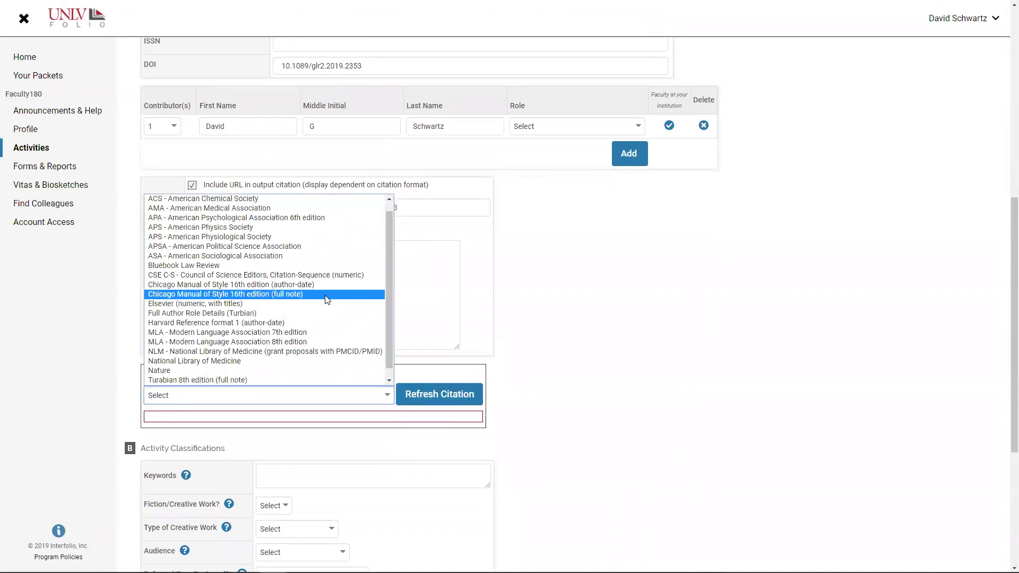
left_click(323, 294)
left_click(439, 396)
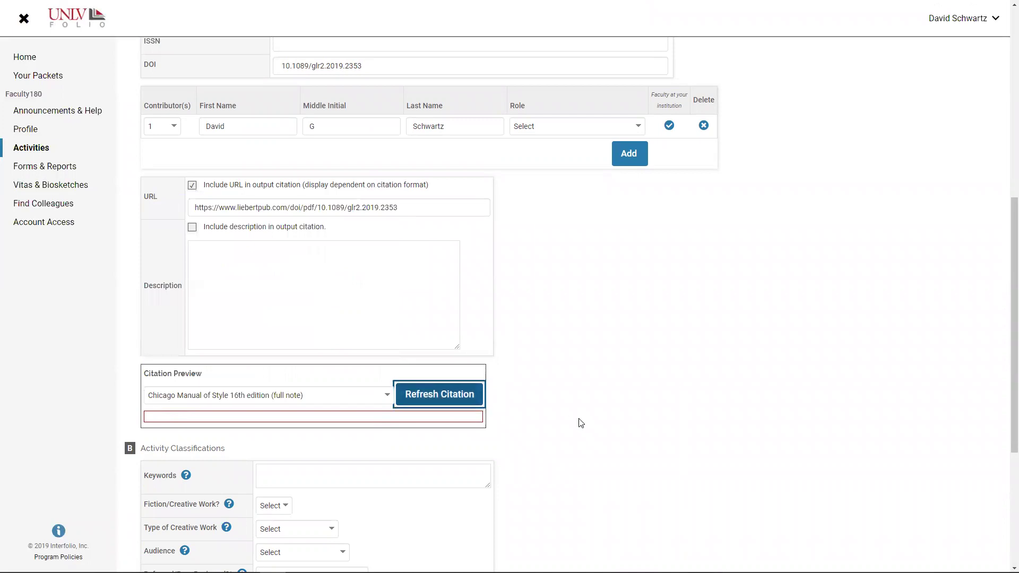
Review the article's activity classifications and the attachment type options, leaving the attachment type as File.
scroll(637, 467, "down", 4)
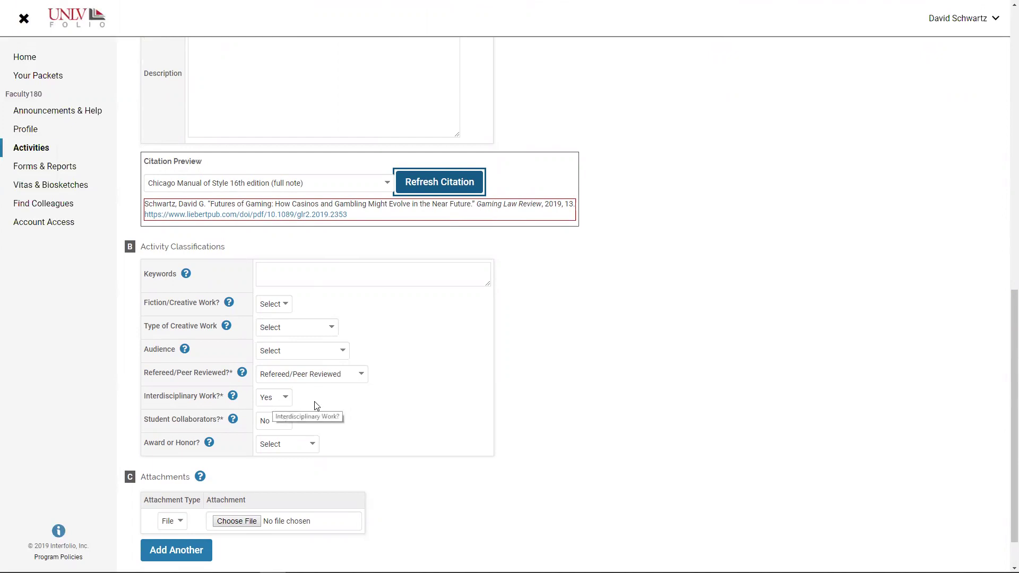
scroll(419, 466, "down", 1)
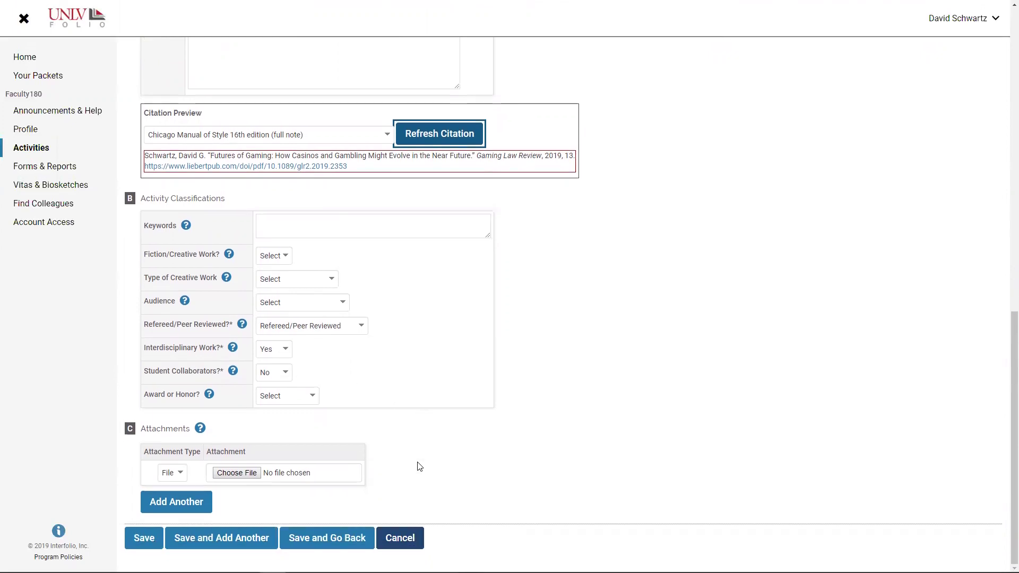
left_click(182, 478)
left_click(181, 475)
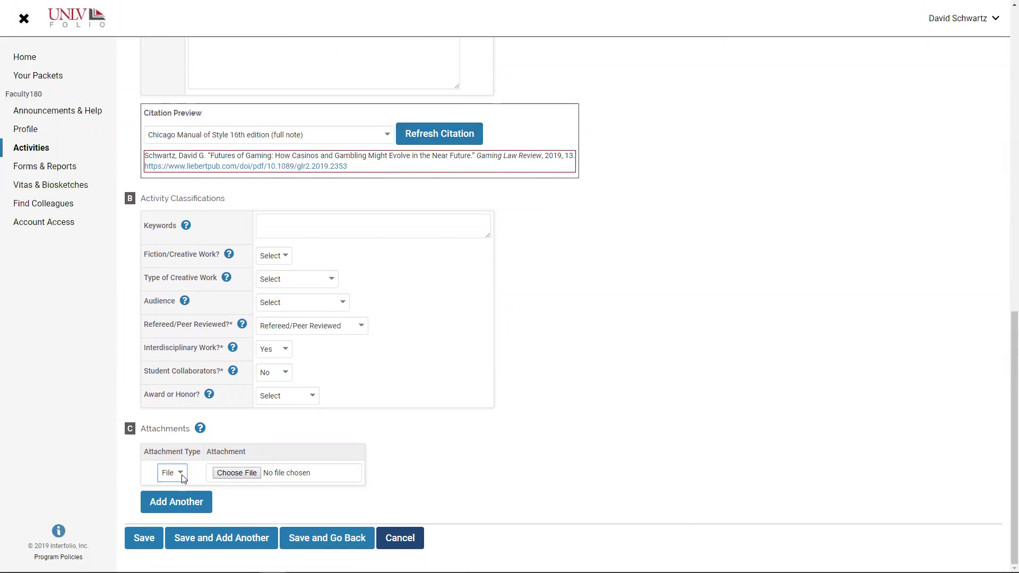
left_click(422, 453)
right_click(320, 167)
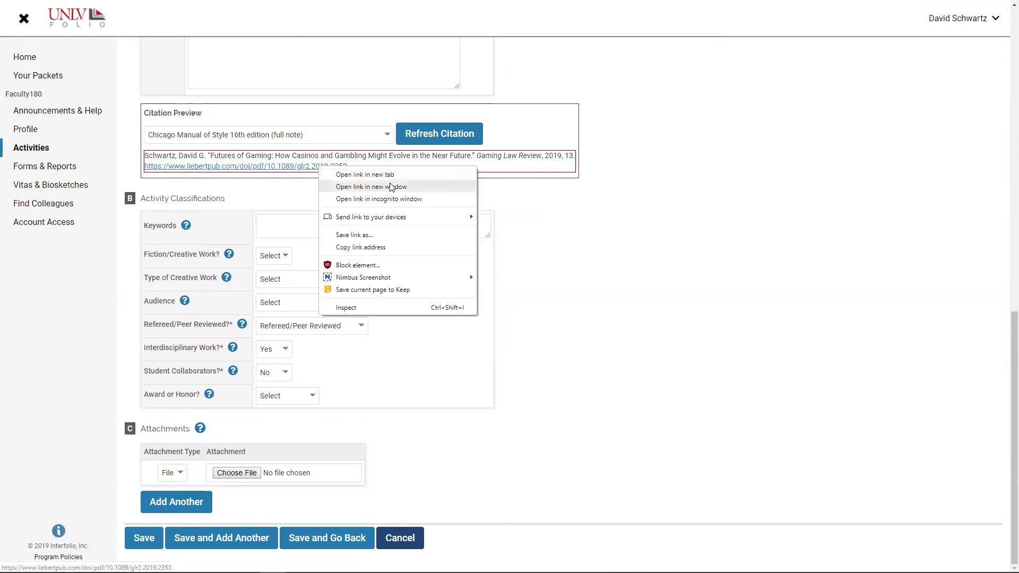
left_click(425, 247)
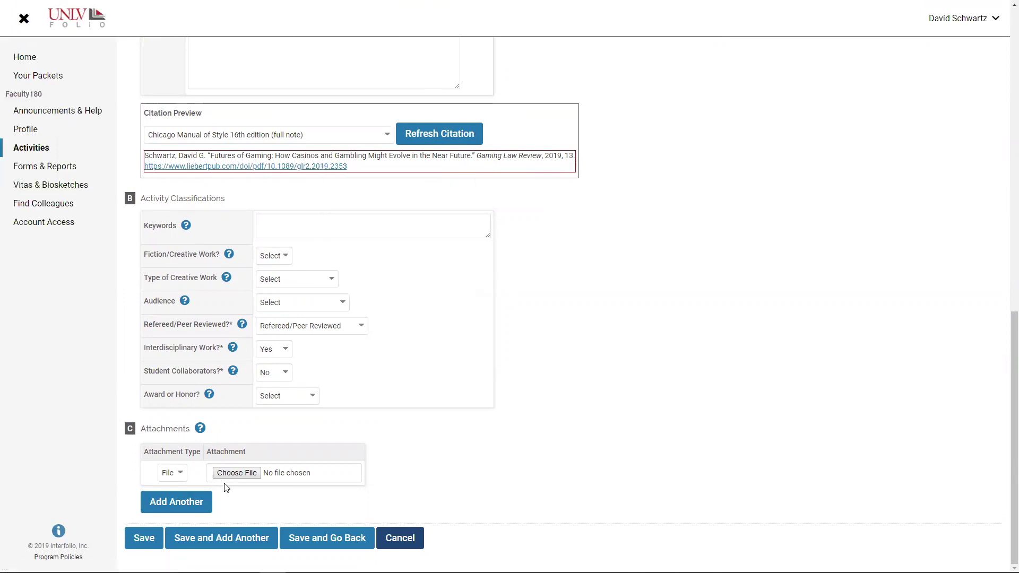
left_click(181, 476)
left_click(171, 498)
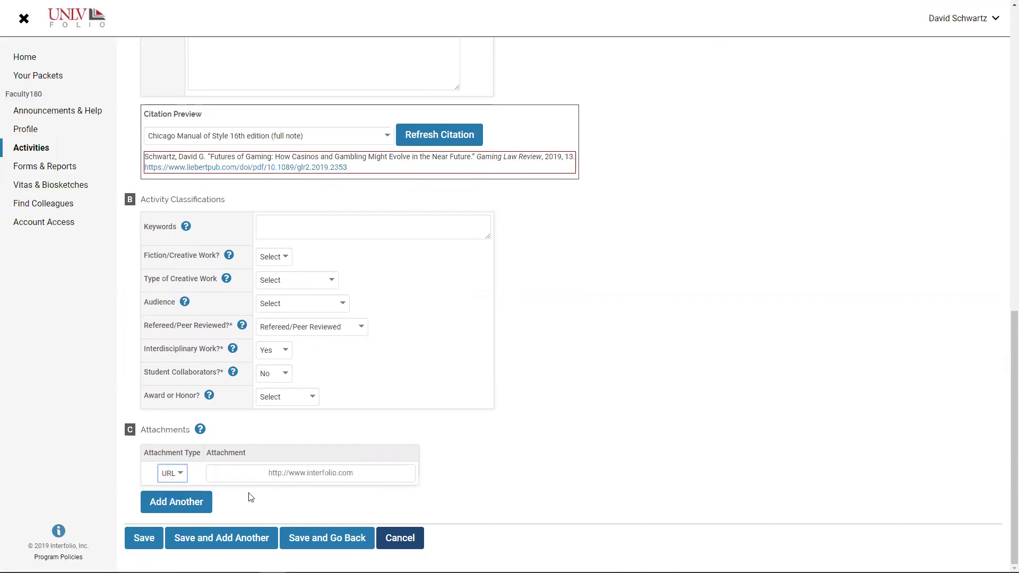
left_click(267, 474)
type("https://www.liebertpub.com/doi/pdf/10.1089/glr2.2019.2353")
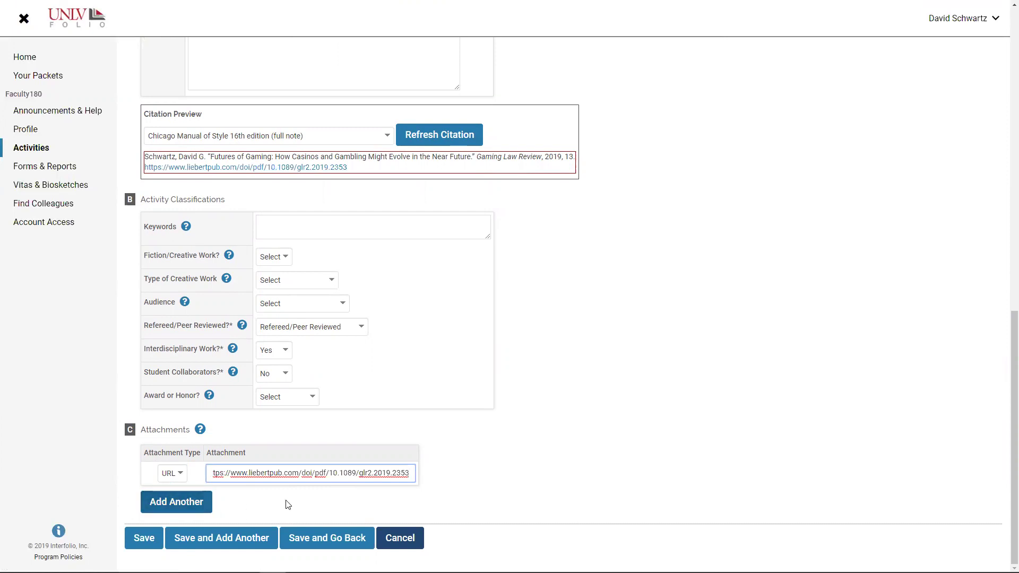
left_click(303, 503)
left_click(335, 538)
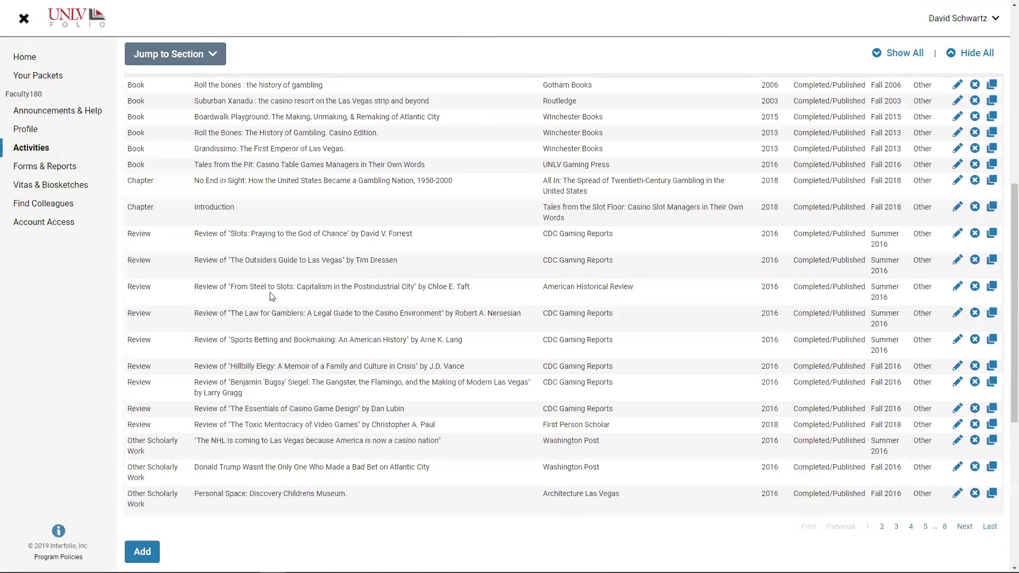
Start adding an entry under Scholarly and Creative Work and choose Book as the manual input type.
scroll(271, 296, "up", 5)
left_click(129, 326)
scroll(416, 290, "down", 1)
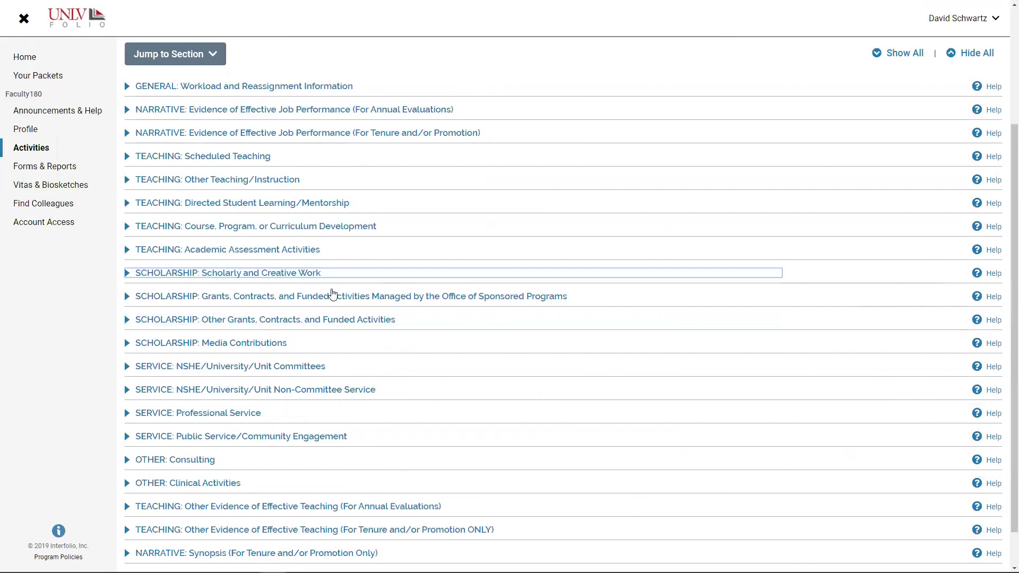
left_click(130, 273)
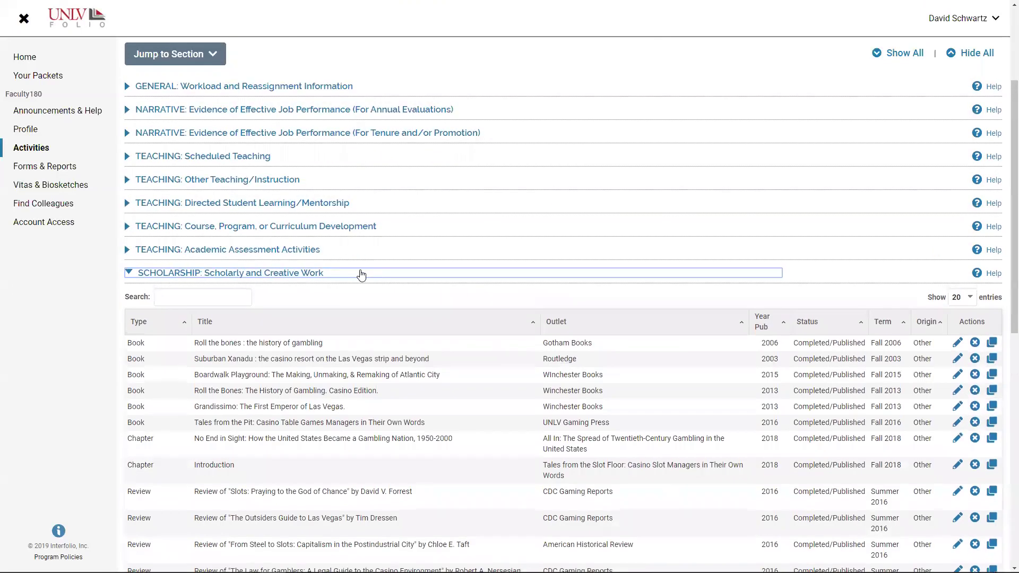
scroll(364, 280, "down", 6)
scroll(364, 279, "down", 4)
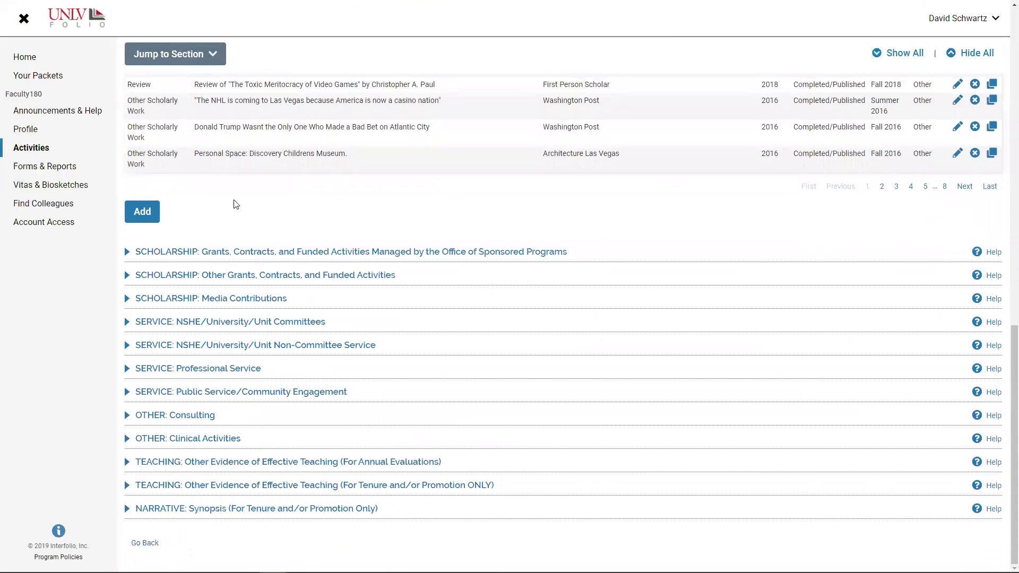
left_click(142, 212)
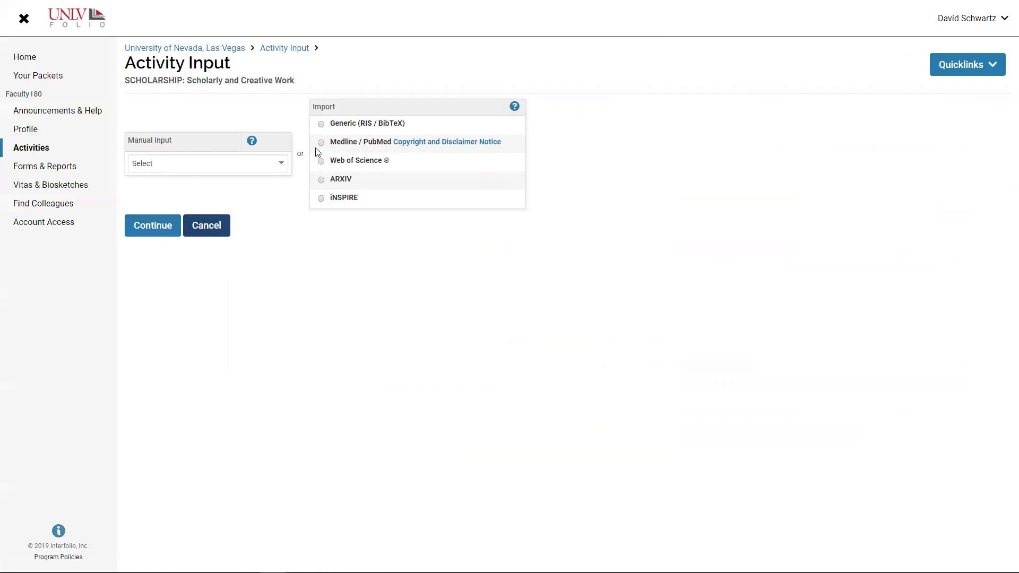
left_click(282, 166)
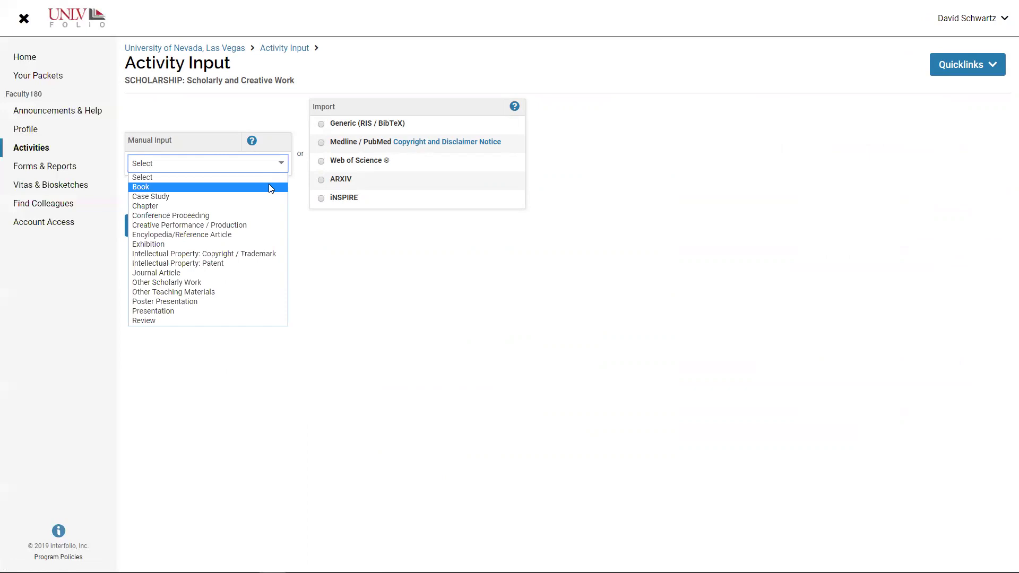
left_click(269, 186)
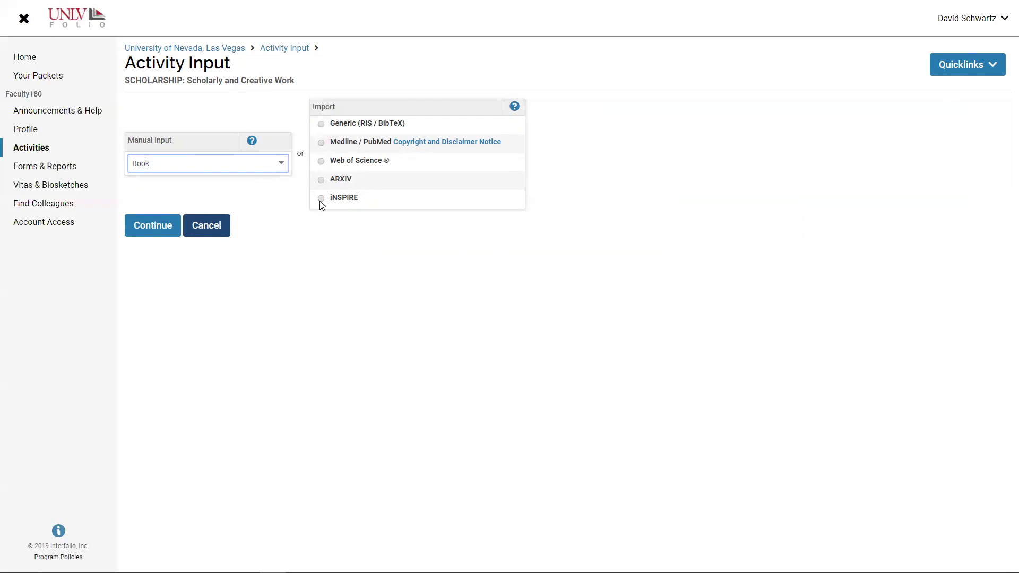
Try the Generic (RIS / BibTeX) import with BibTeX format and File as the source, and cancel back to Activities.
left_click(321, 126)
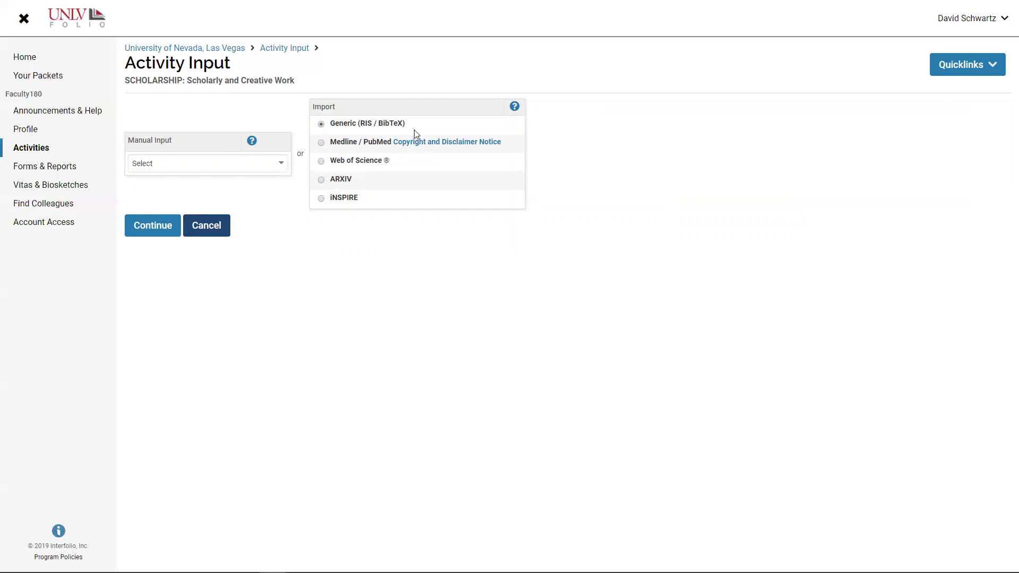
double_click(388, 127)
left_click(151, 227)
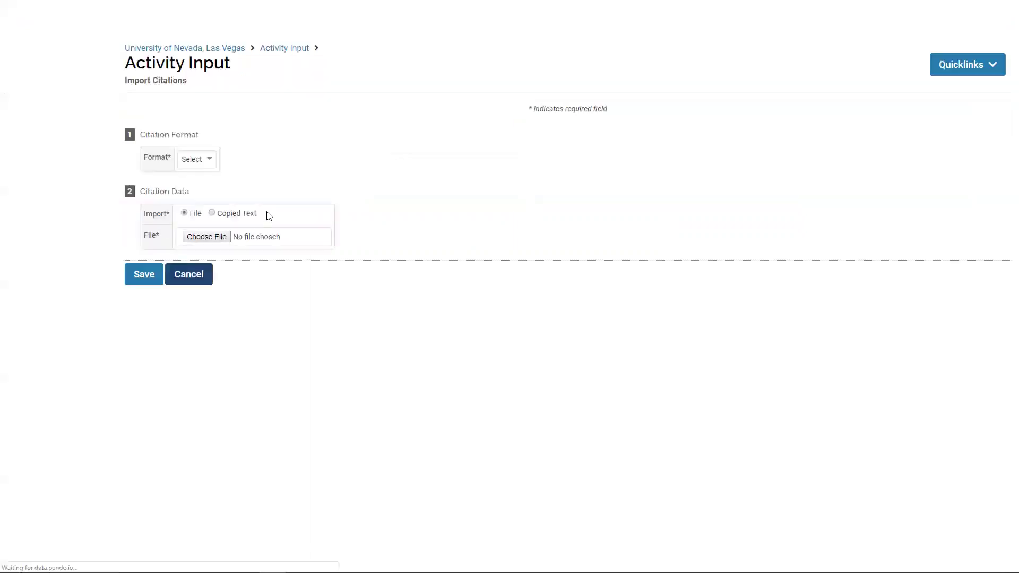
left_click(209, 159)
left_click(196, 192)
left_click(184, 213)
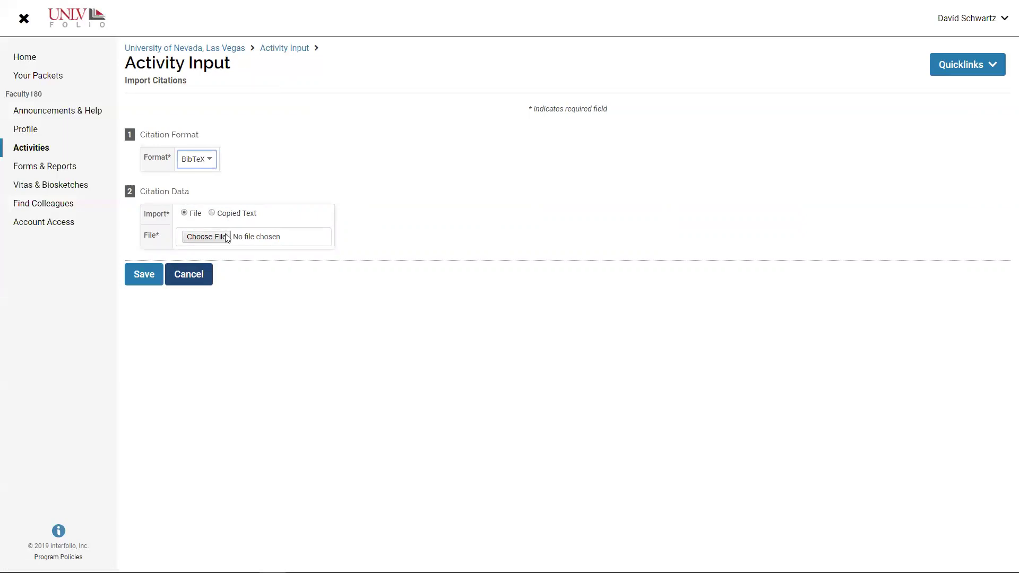
left_click(203, 281)
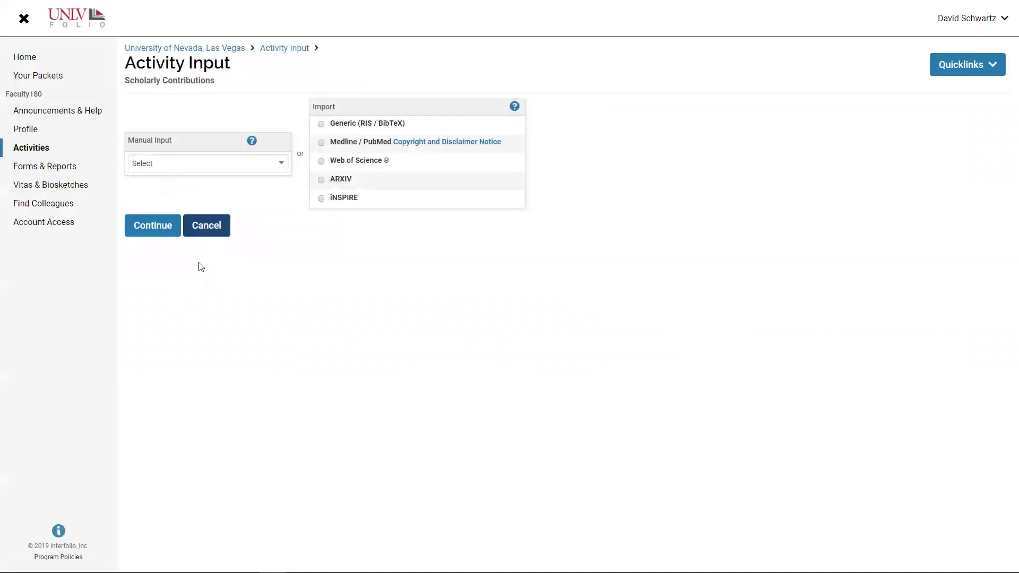
left_click(217, 230)
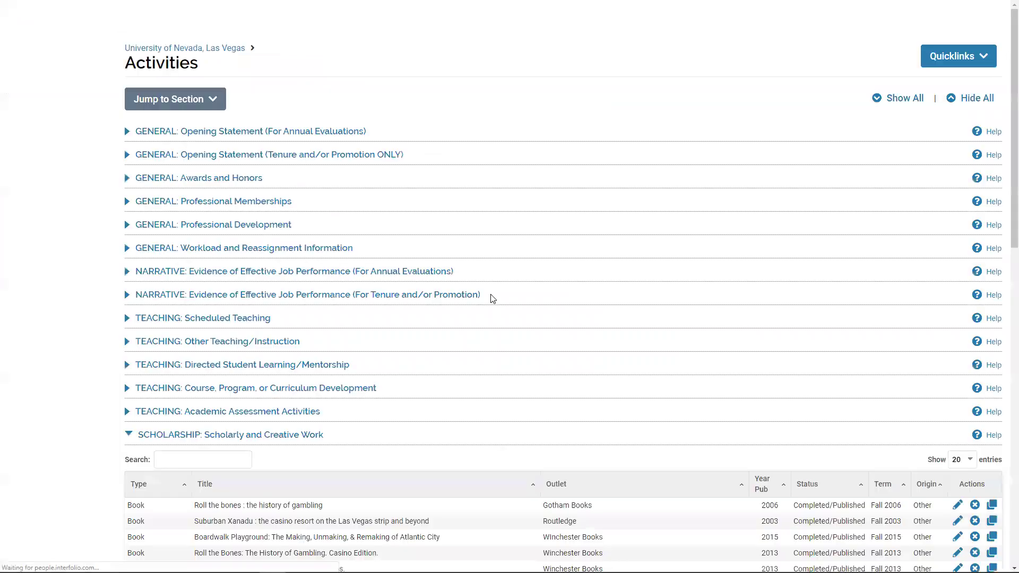
Collapse Scholarly and Creative Work, and view the Scheduled Teaching records before collapsing that section too.
left_click(130, 436)
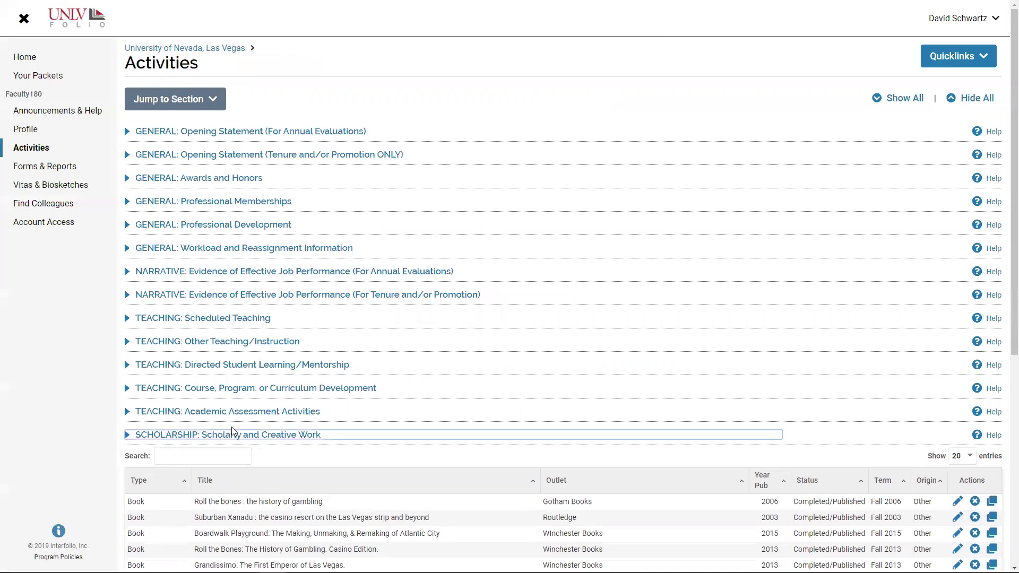
scroll(440, 370, "down", 3)
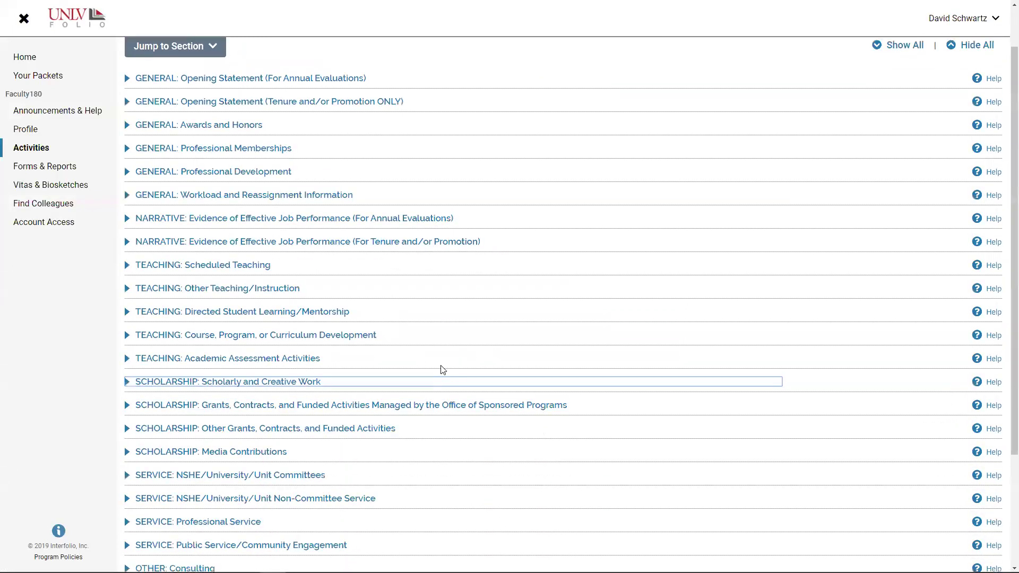
scroll(442, 370, "up", 1)
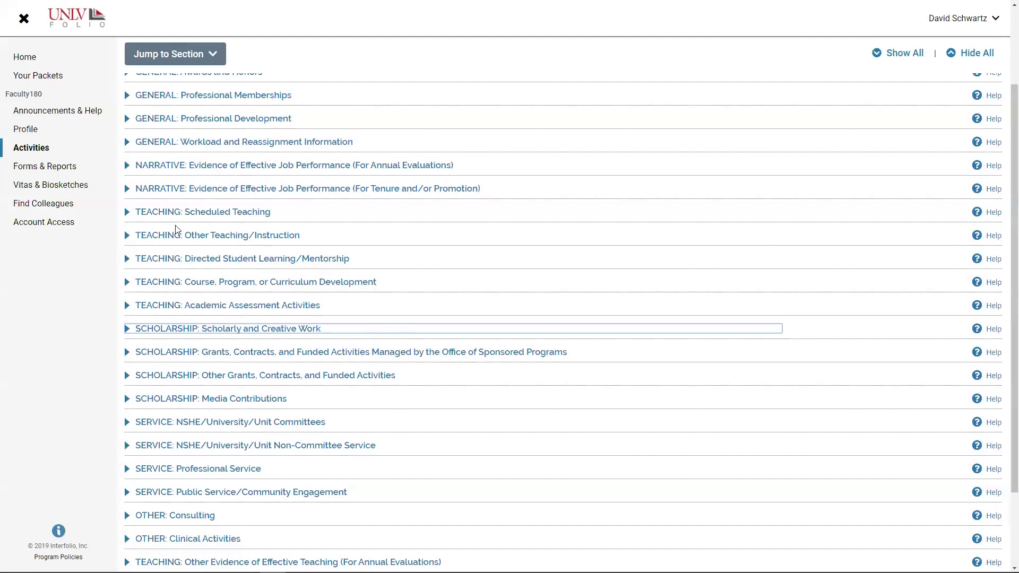
left_click(129, 213)
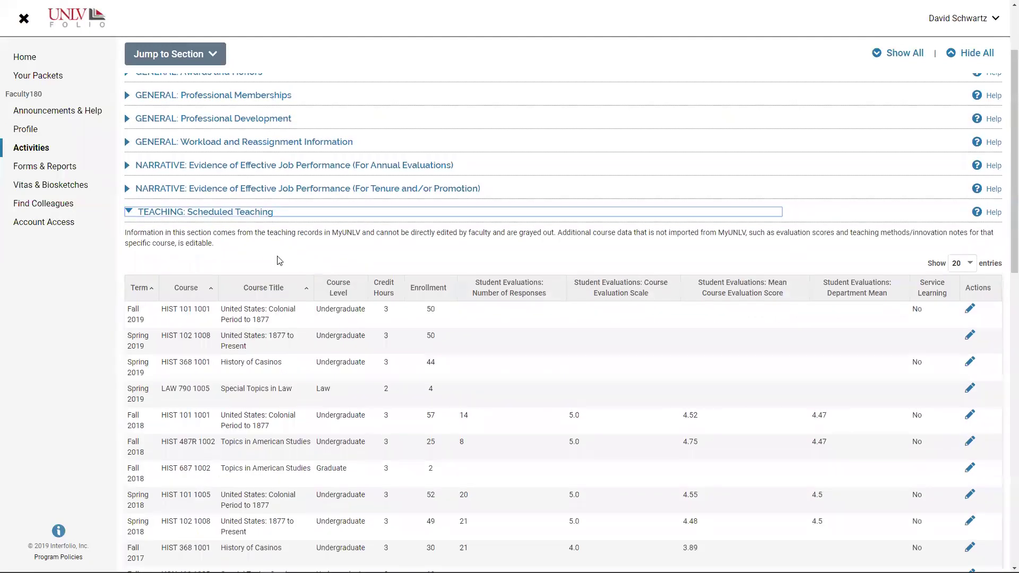
left_click(128, 212)
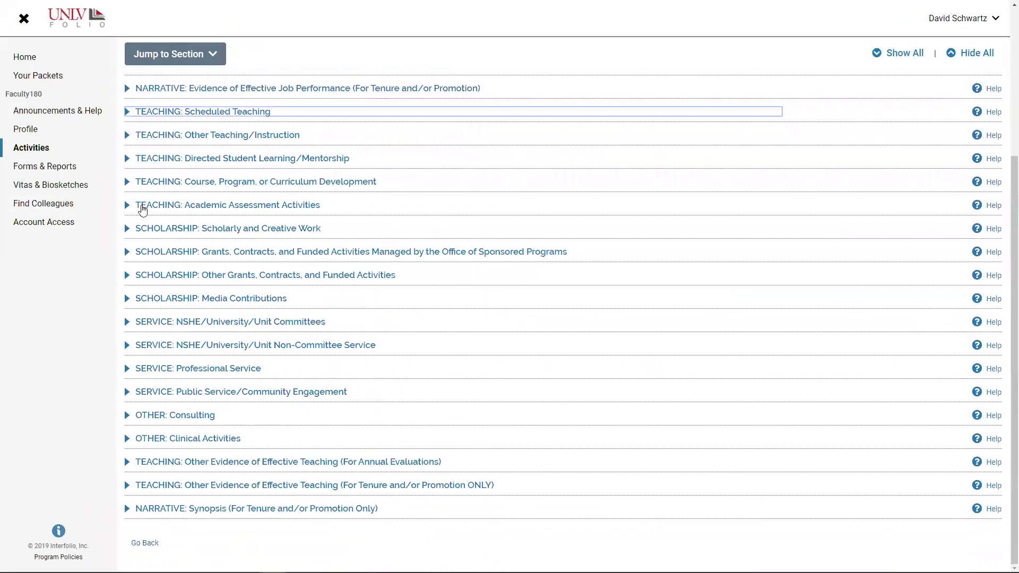
Look through the first page of Scholarly and Creative Work entries and collapse the section.
left_click(129, 228)
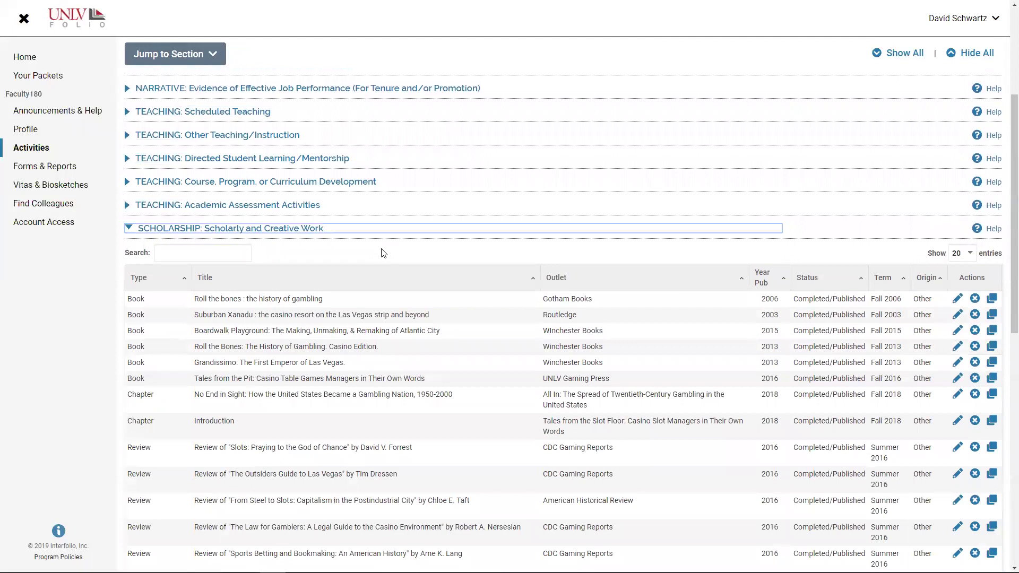
scroll(380, 276, "down", 6)
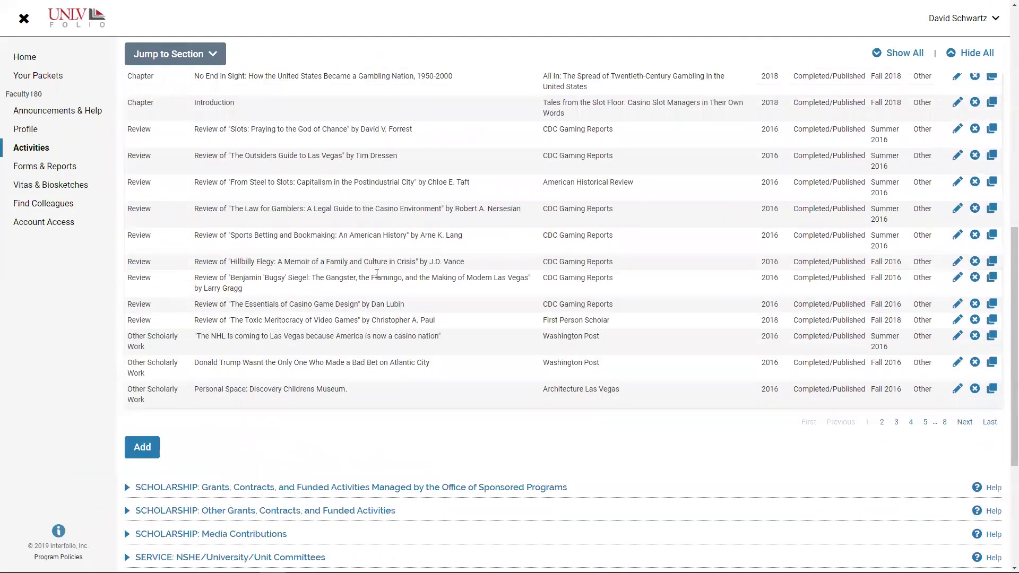
scroll(377, 274, "up", 4)
left_click(133, 123)
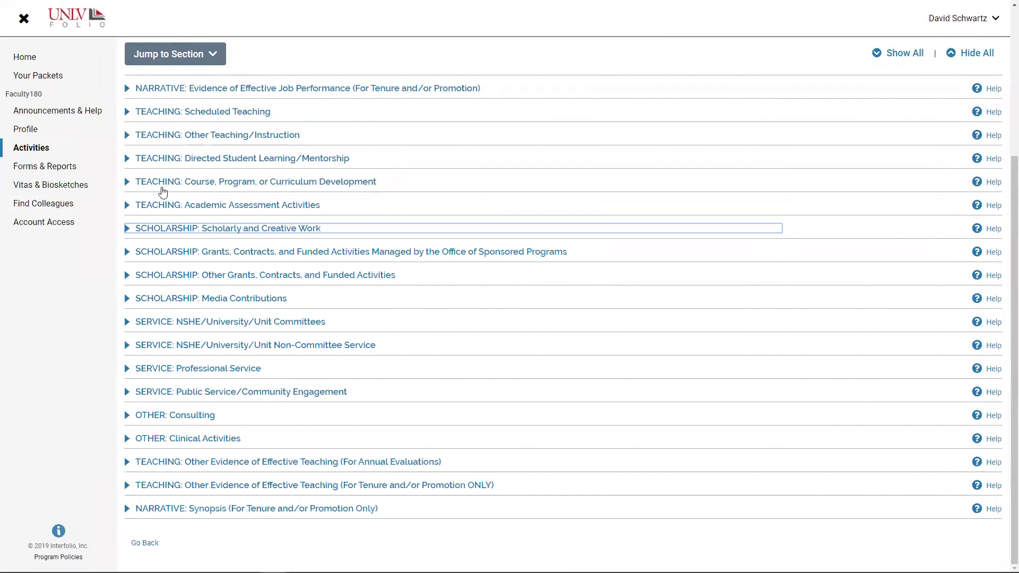
Expand Scholarly and Creative Work, sort its entries by Type and show All entries to reach the journal articles.
left_click(135, 228)
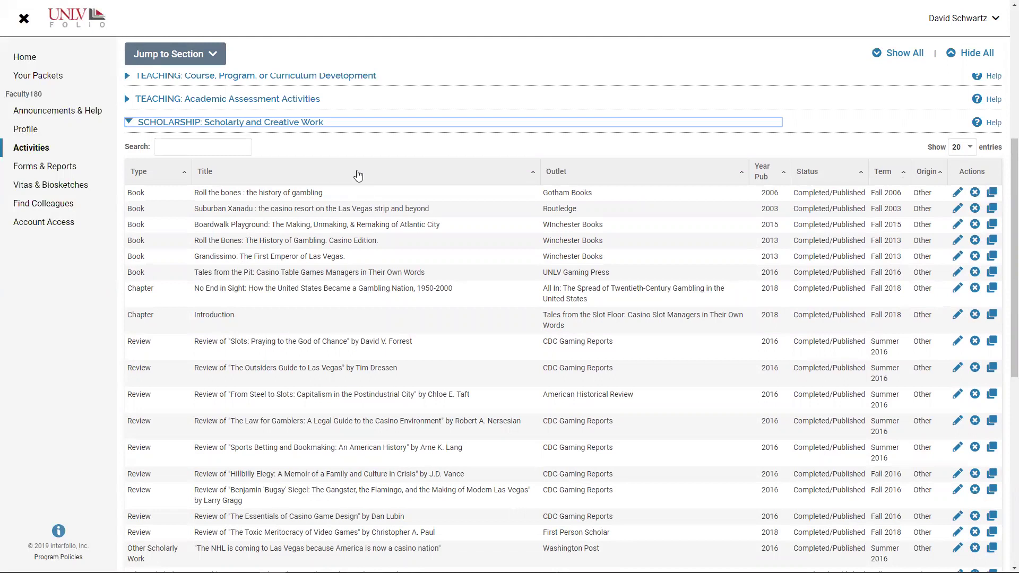
left_click(188, 176)
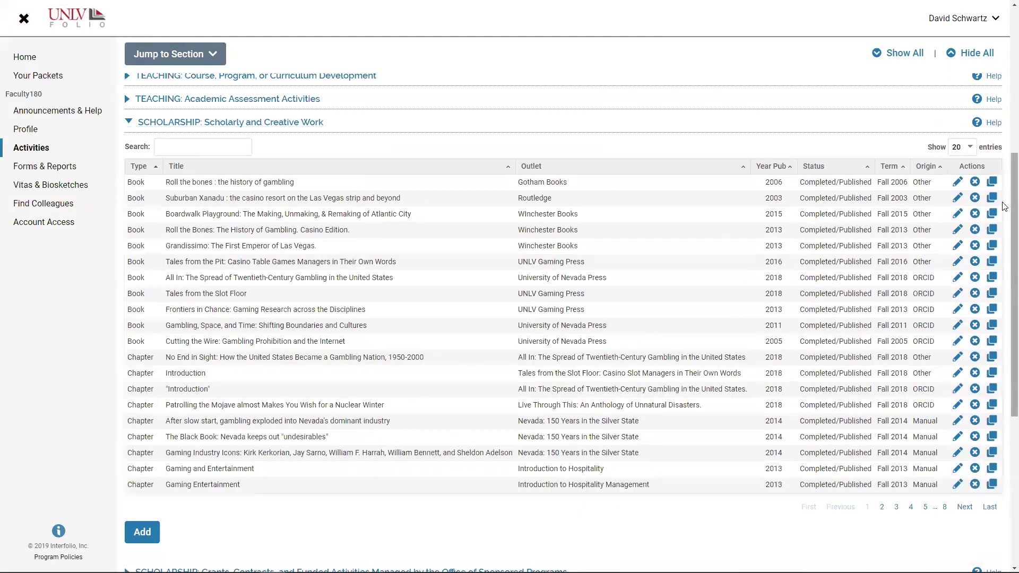
left_click(973, 151)
left_click(957, 199)
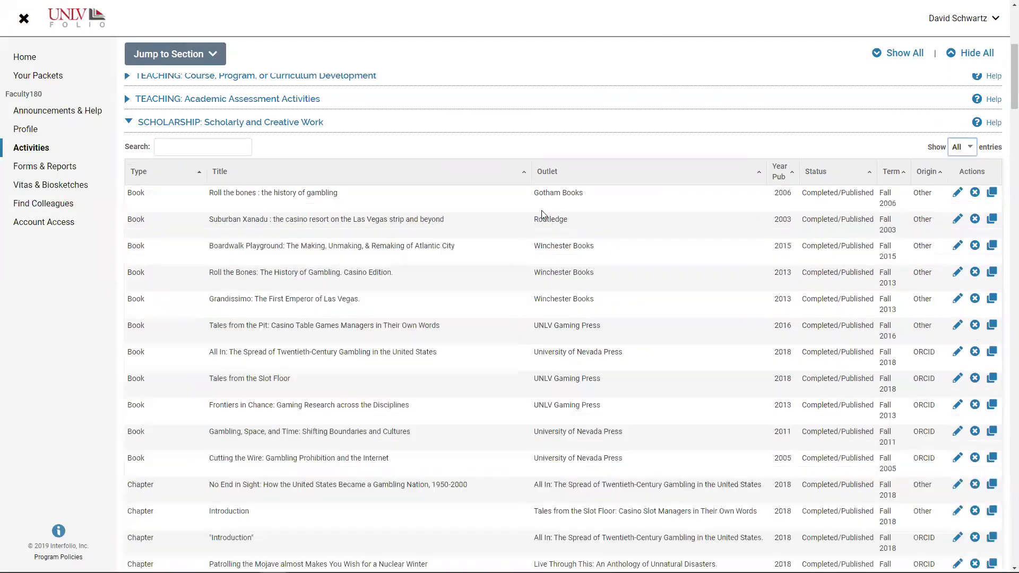
scroll(346, 305, "down", 4)
scroll(346, 309, "down", 20)
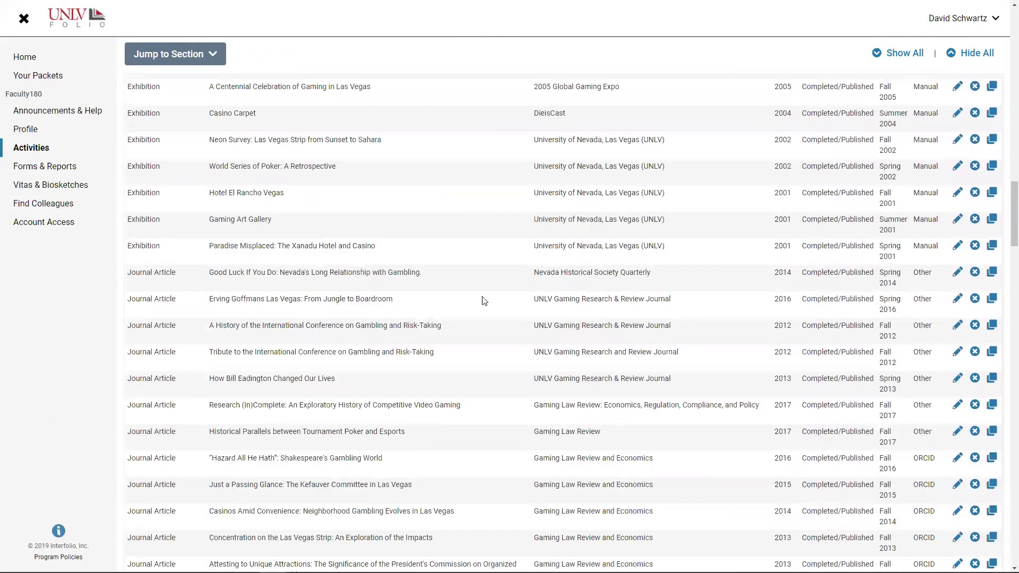
Open the journal article "Good Luck If You Do: Nevada's Long Relationship with Gambling." for editing and review its Journal Title, Publisher and remaining form fields.
left_click(957, 276)
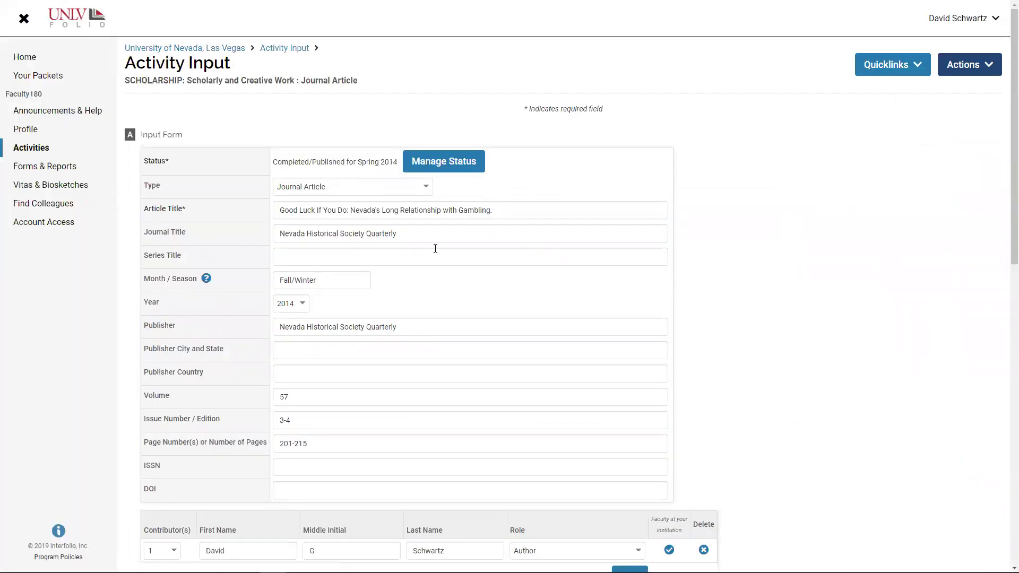
left_click_drag(149, 236, 196, 233)
left_click(207, 234)
left_click_drag(406, 327, 275, 328)
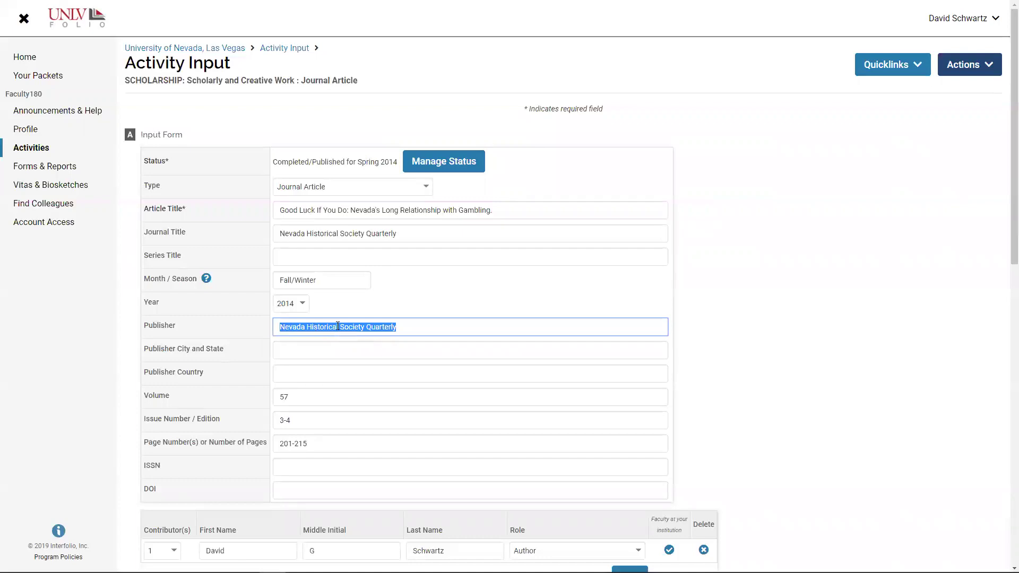
left_click_drag(419, 236, 238, 211)
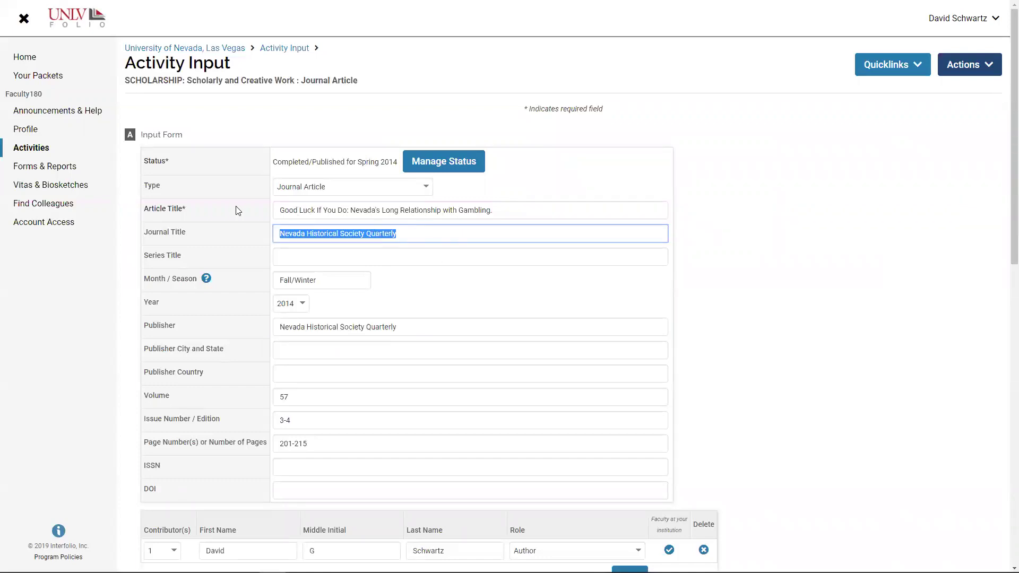
left_click(359, 227)
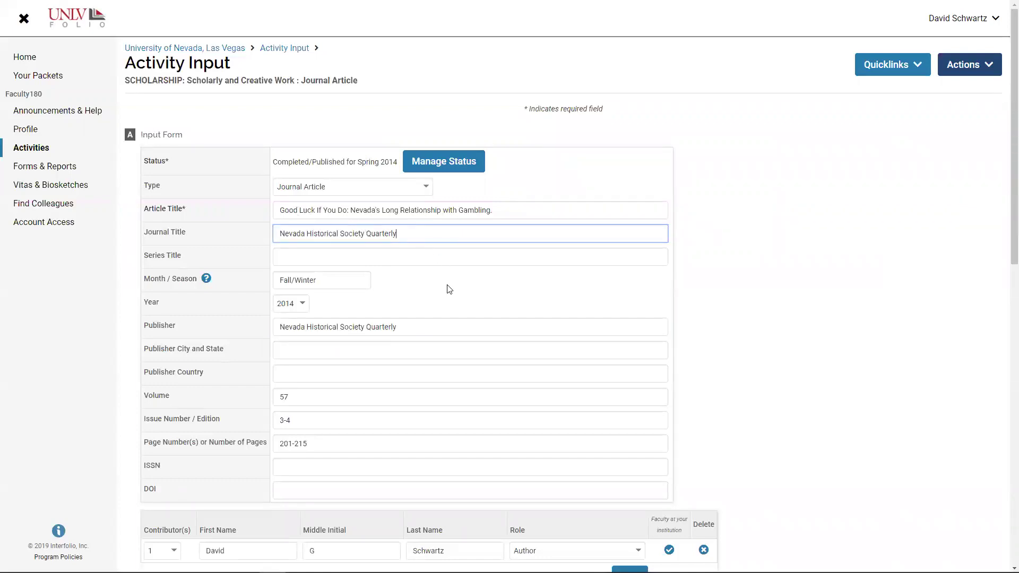
left_click(754, 331)
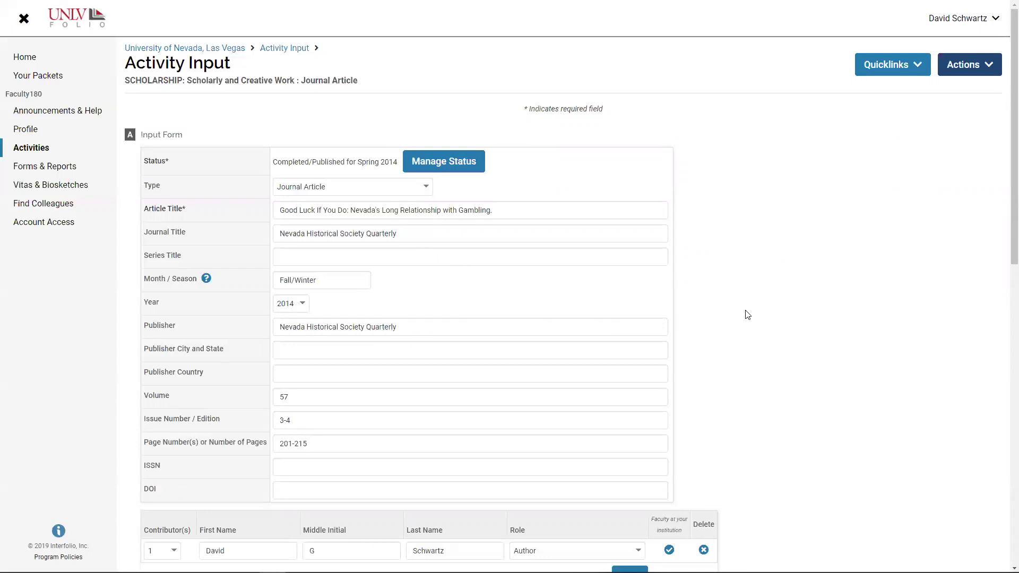
scroll(748, 315, "down", 2)
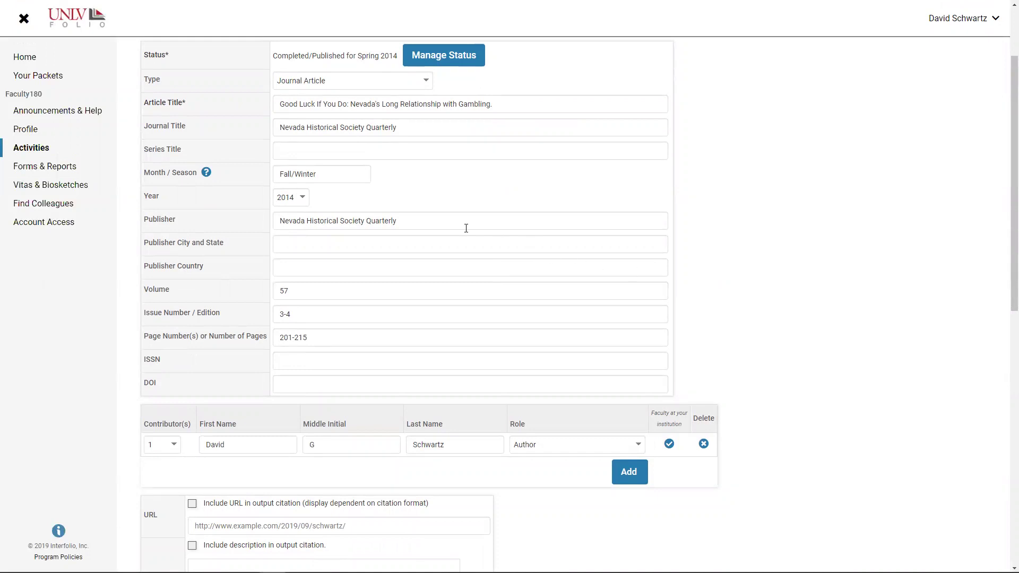
scroll(750, 330, "down", 7)
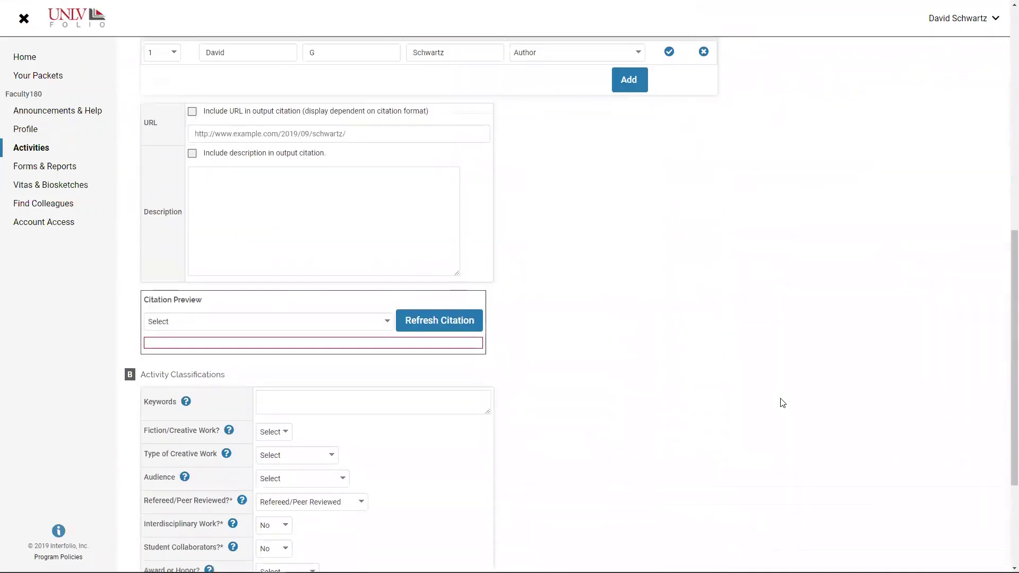
Check the rest of the journal article form, leave it without saving changes, and collapse Scholarly and Creative Work.
scroll(782, 403, "down", 3)
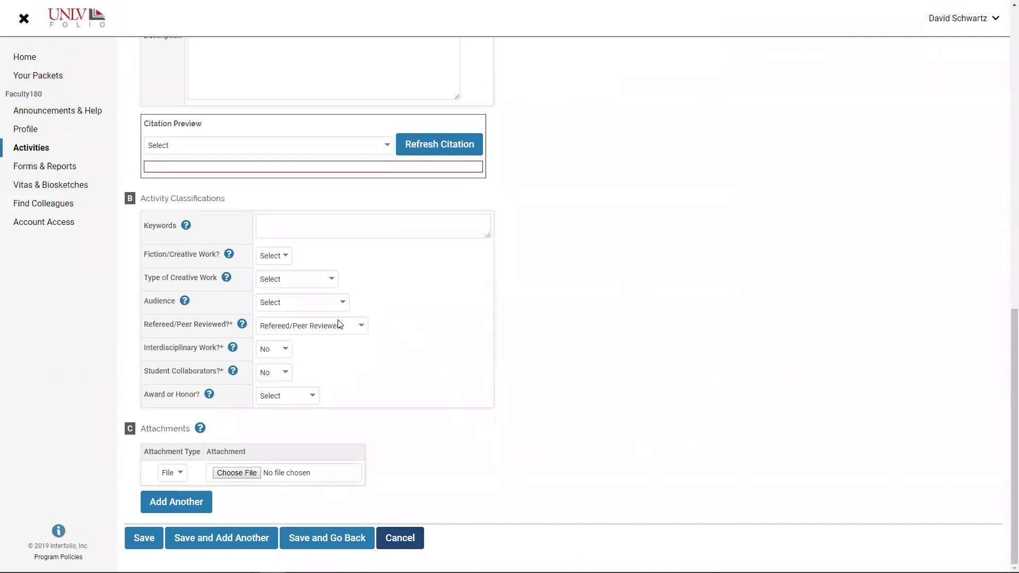
left_click(387, 540)
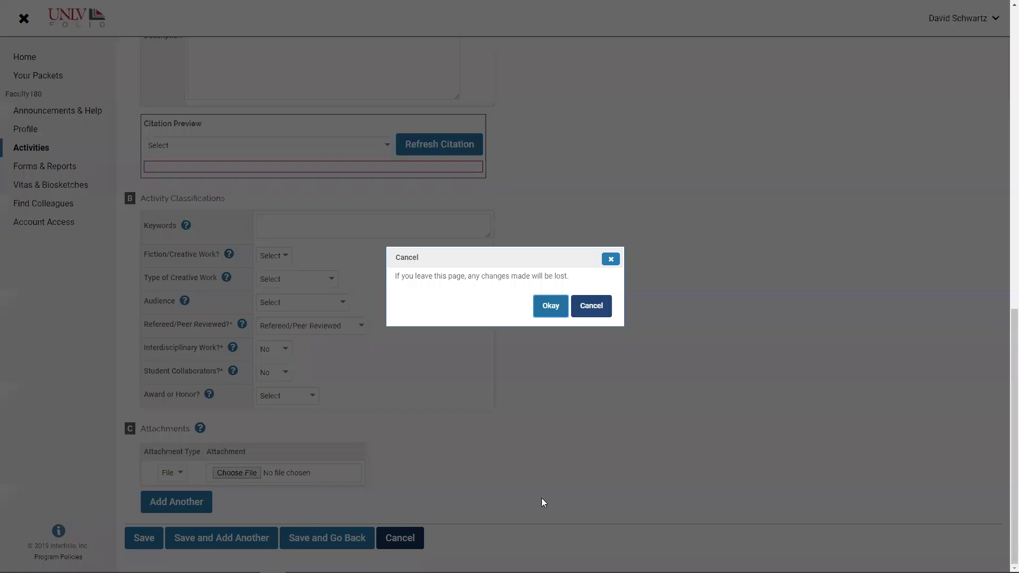
left_click(549, 312)
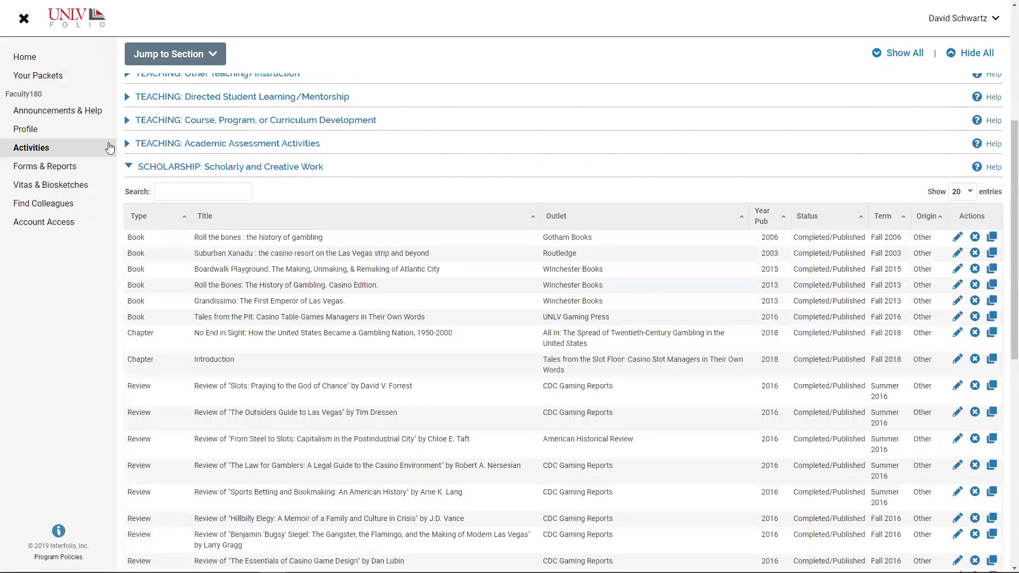
left_click(129, 166)
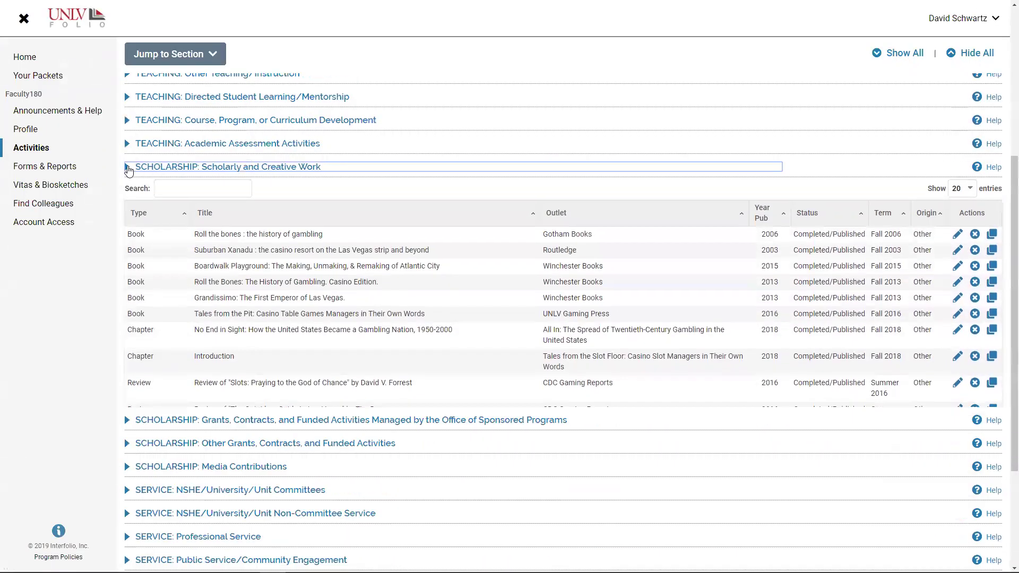
View the Office of Sponsored Programs grants, Other Grants and Media Contributions sections one after another, collapsing each.
left_click(129, 255)
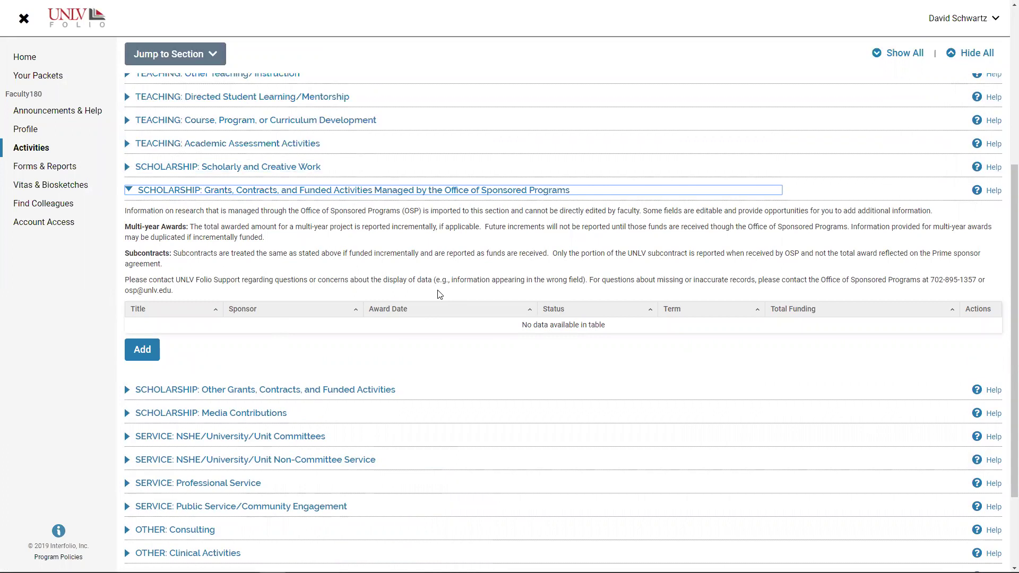
left_click(126, 191)
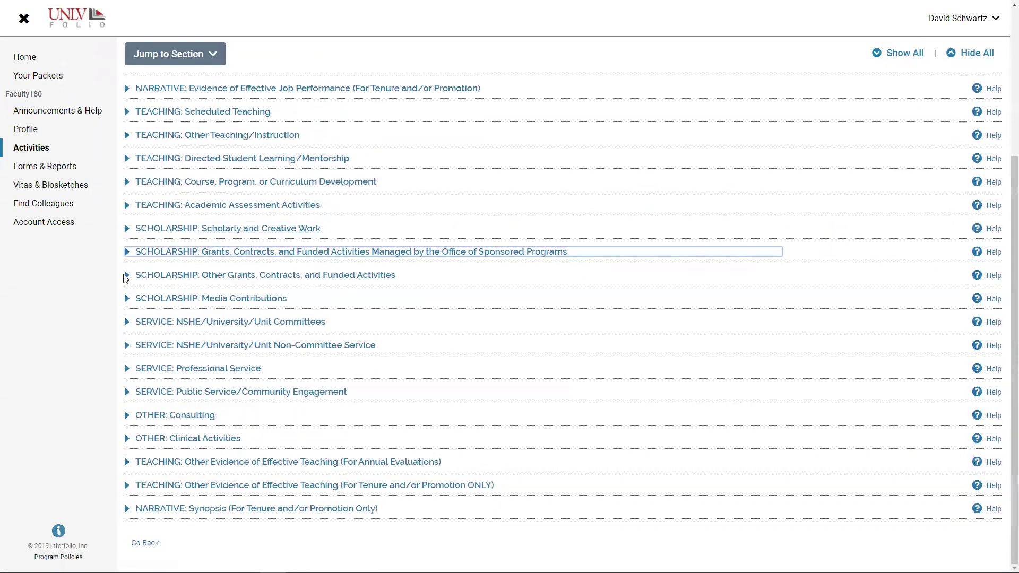
left_click(127, 276)
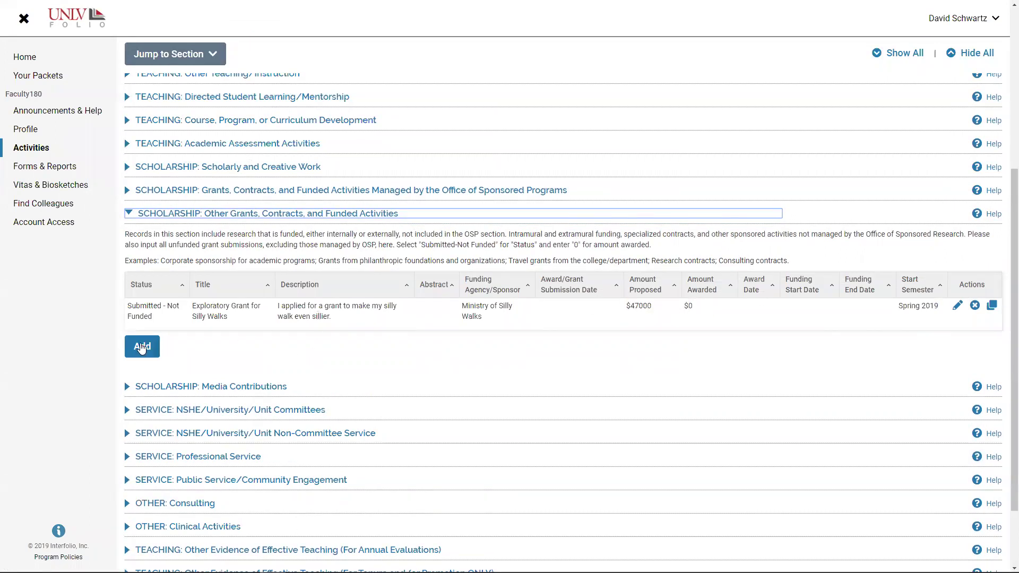
left_click(128, 214)
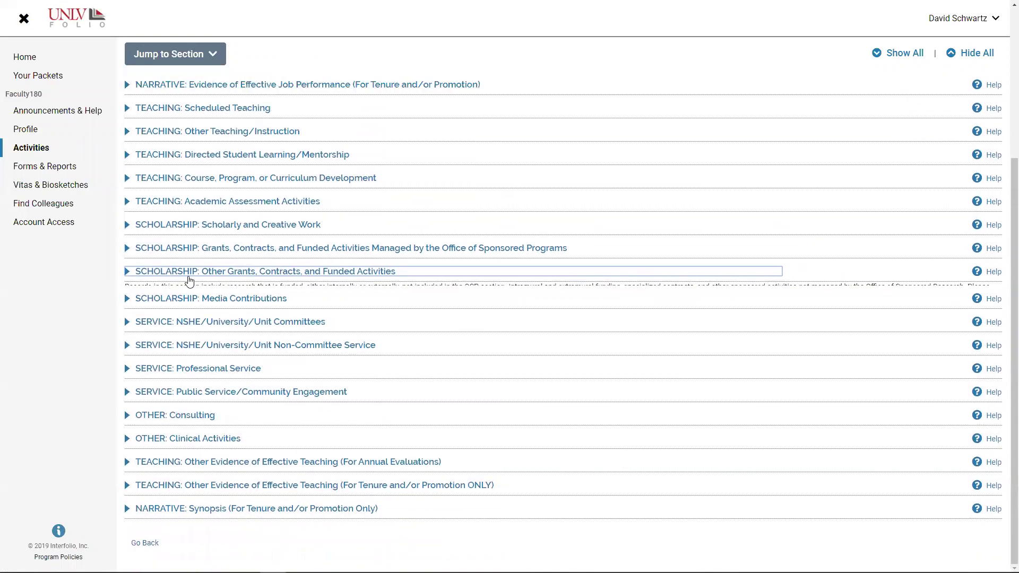
left_click(128, 300)
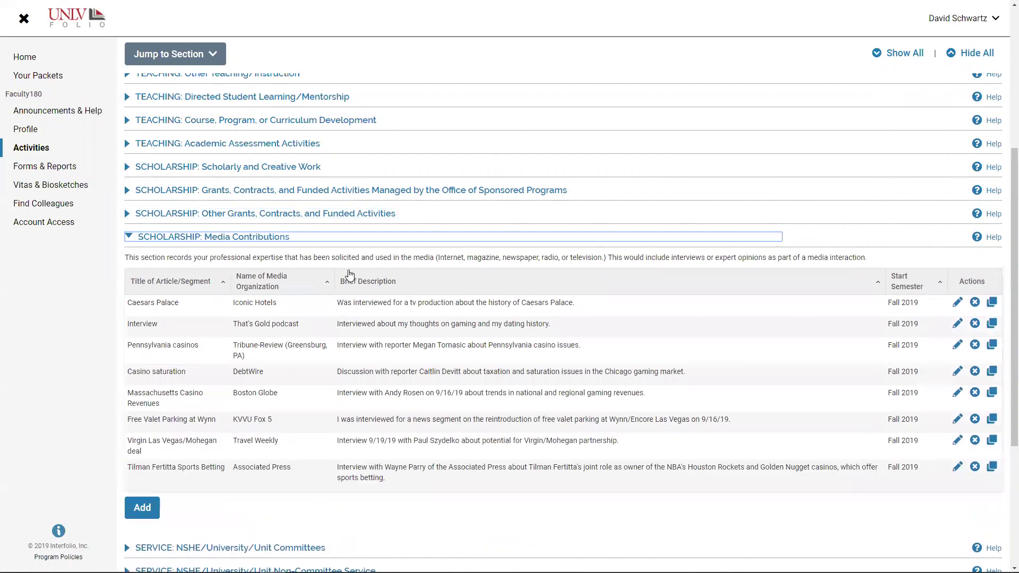
left_click(129, 239)
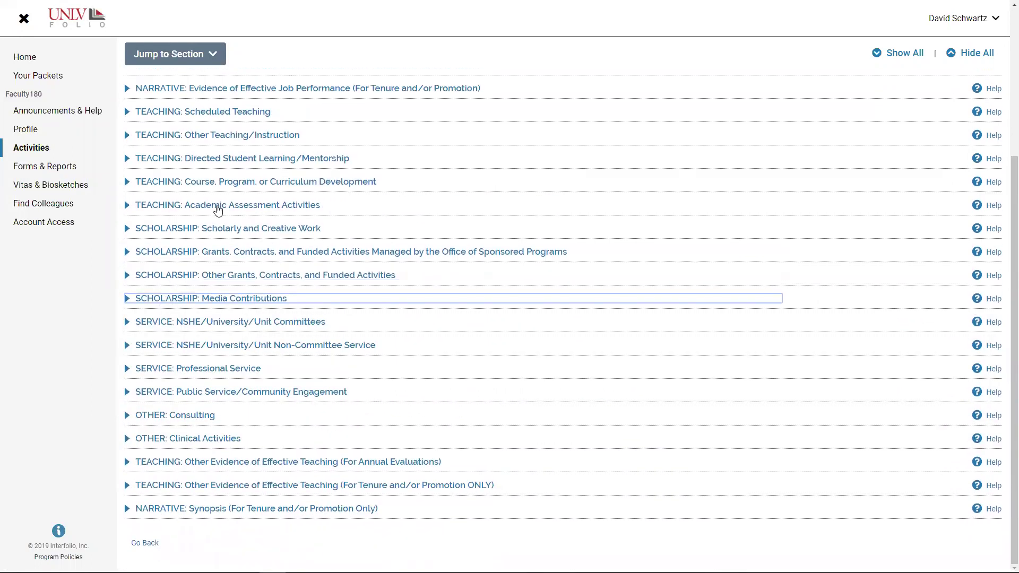
Expand the NSHE/University/Unit Committees service section and look through its first page of committee records.
left_click(127, 323)
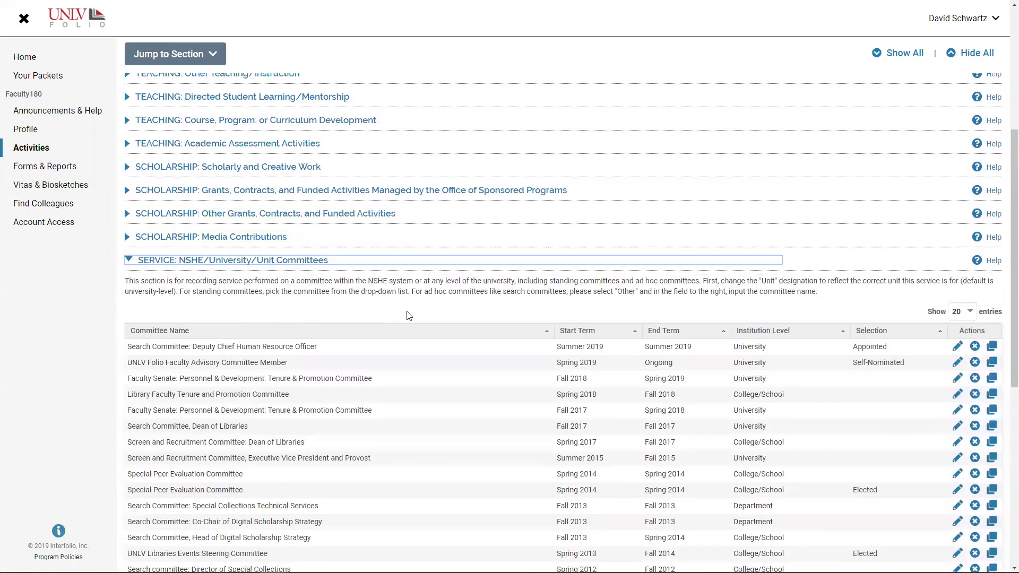
scroll(408, 316, "down", 1)
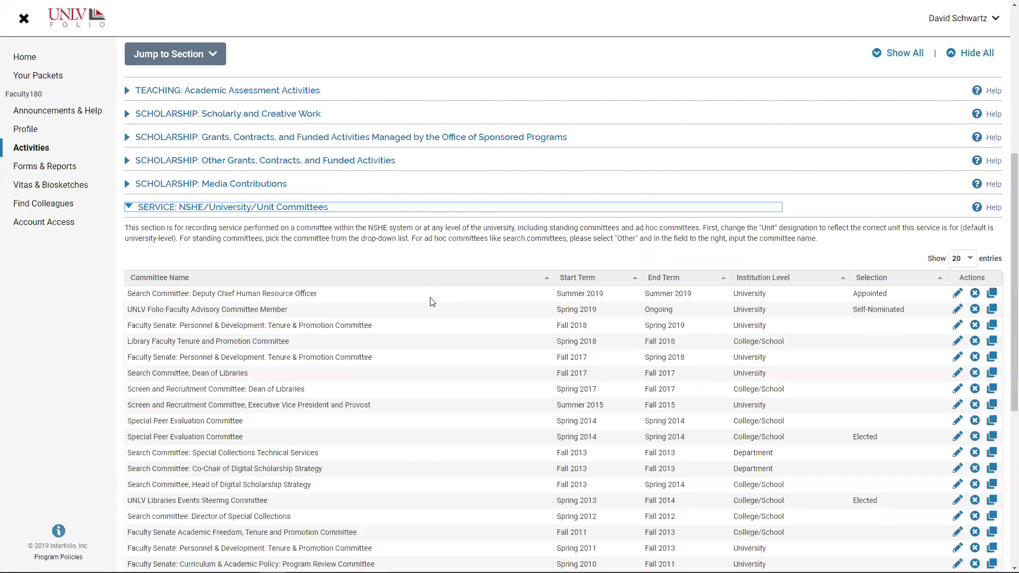
scroll(430, 298, "down", 1)
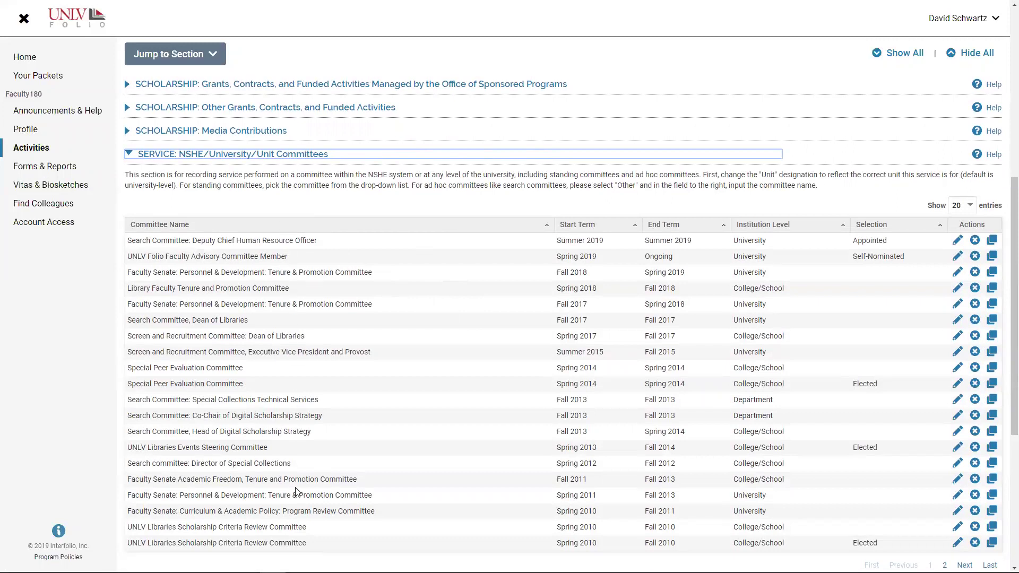
scroll(287, 426, "down", 2)
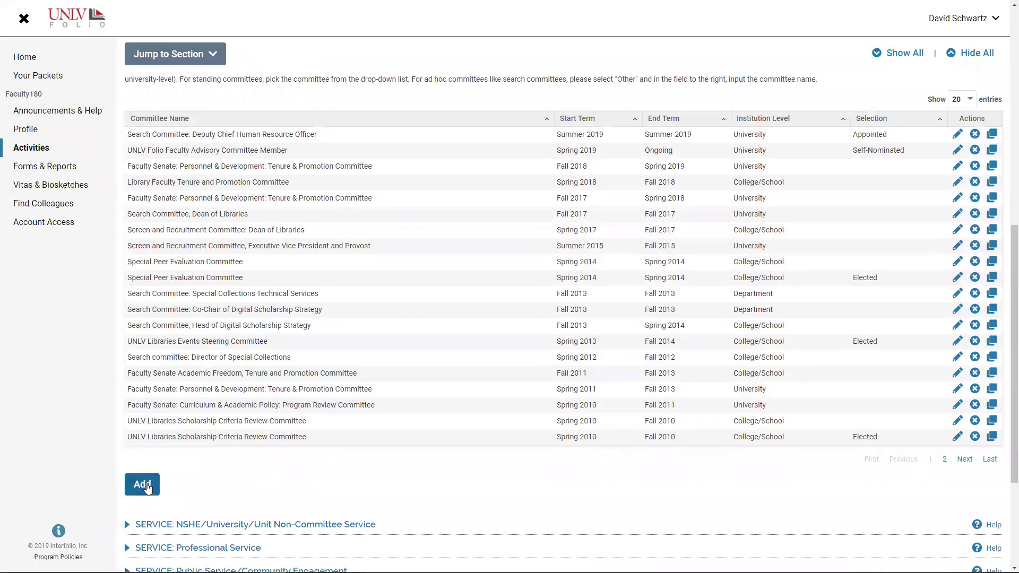
Start a new NSHE/University/Unit Committees entry and set its Committee Role to Member.
left_click(147, 486)
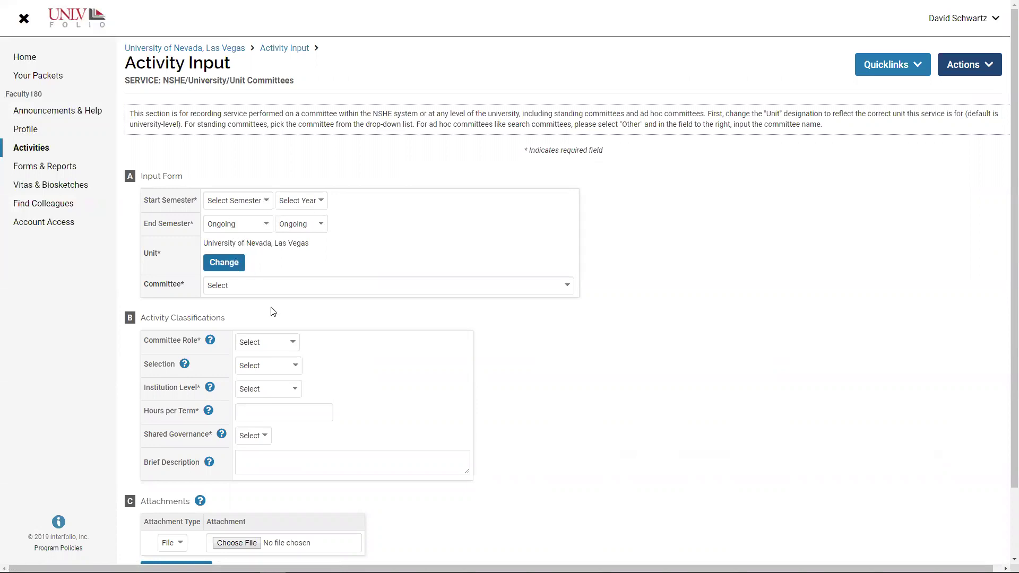
left_click(292, 344)
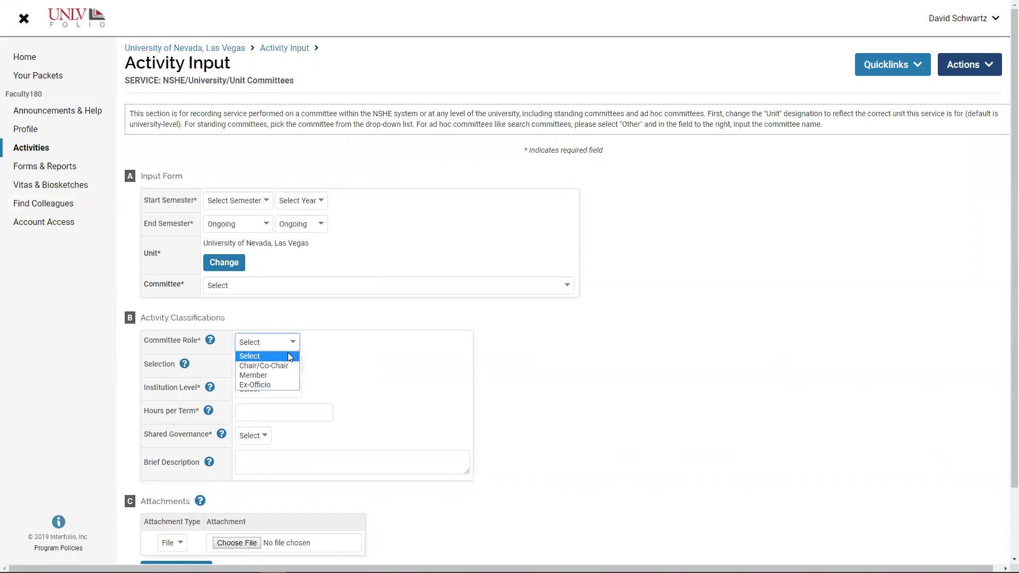
left_click(296, 375)
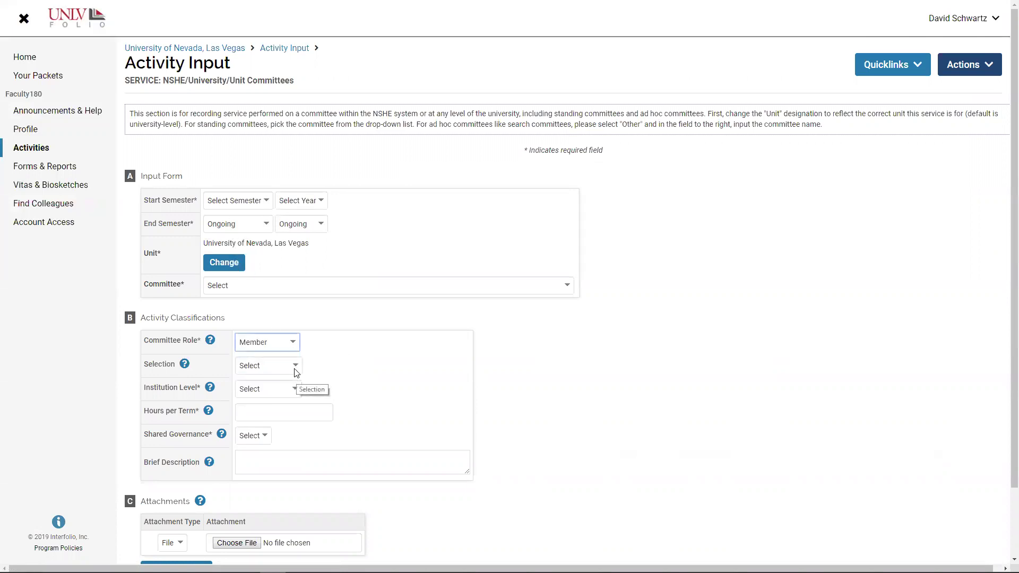
Examine the Selection, Institution Level, Shared Governance and Brief Description fields of the committee entry without filling them in.
left_click(294, 368)
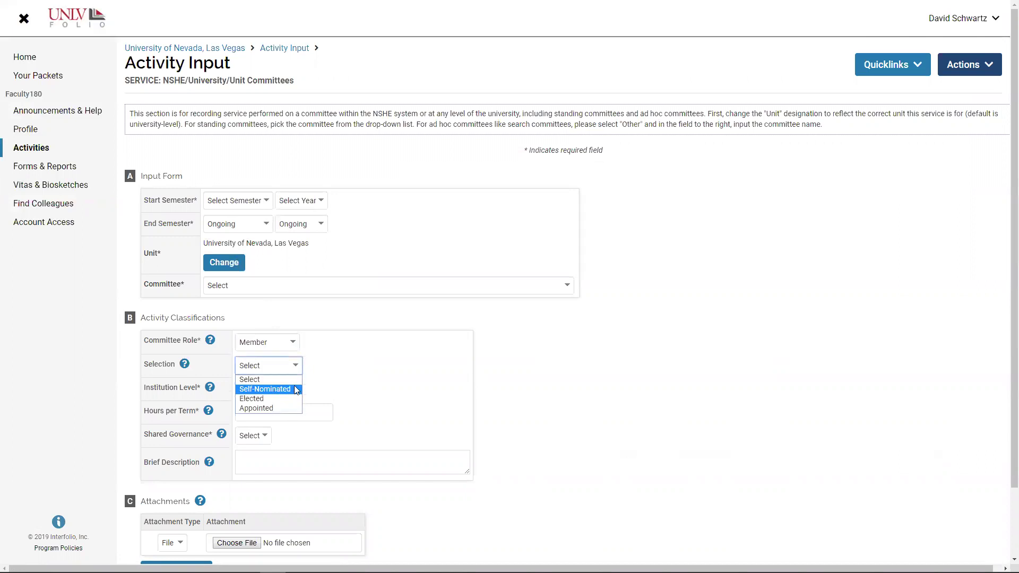
left_click(402, 378)
scroll(363, 340, "down", 2)
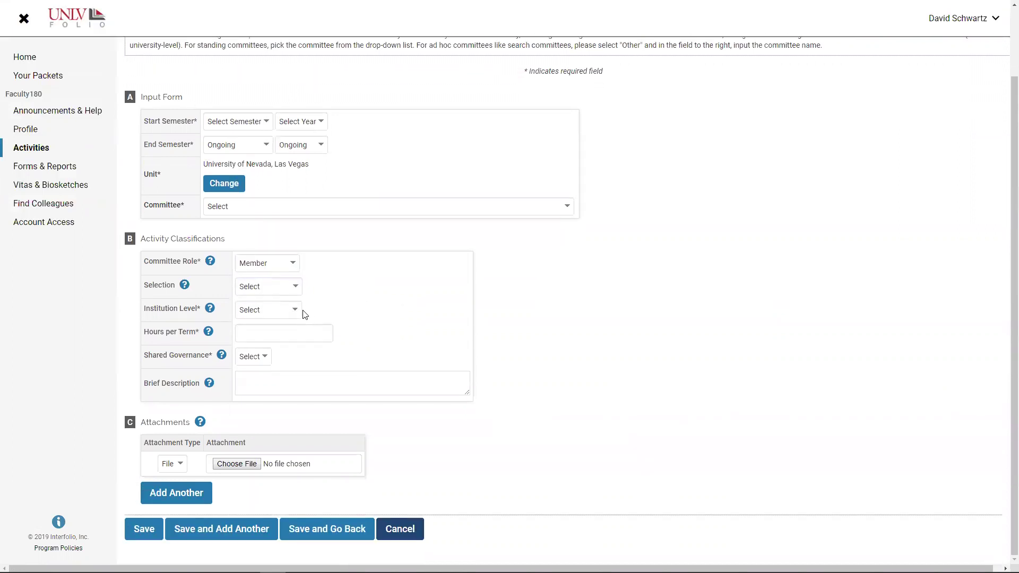
left_click(294, 311)
left_click(457, 307)
scroll(405, 340, "up", 2)
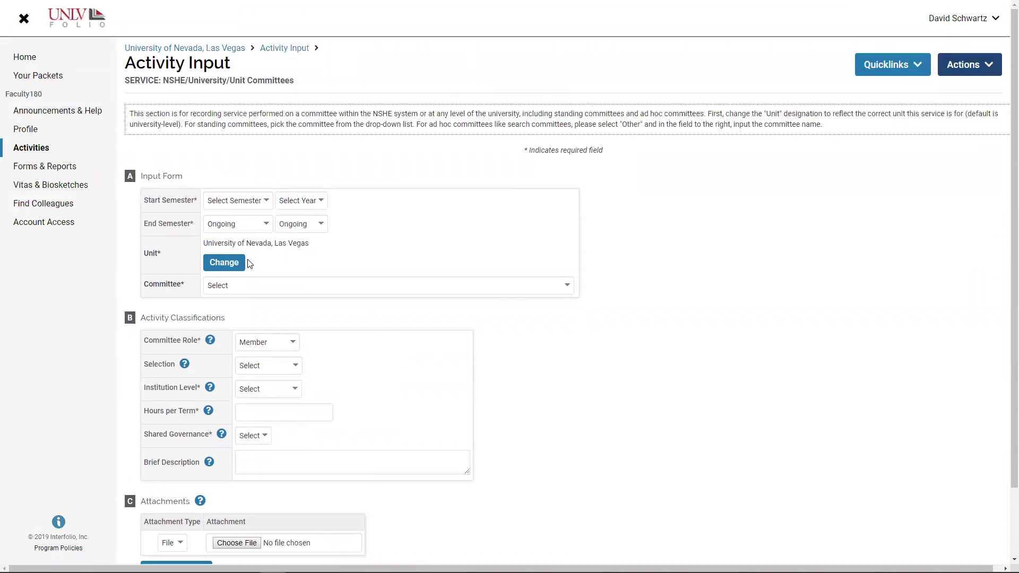
scroll(403, 409, "down", 2)
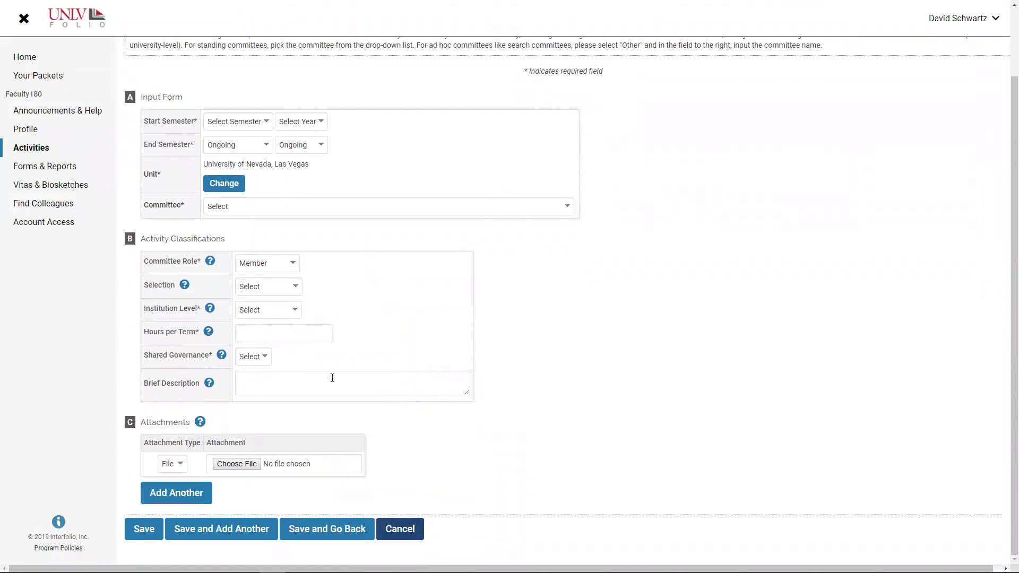
left_click(262, 361)
left_click(423, 311)
left_click(286, 380)
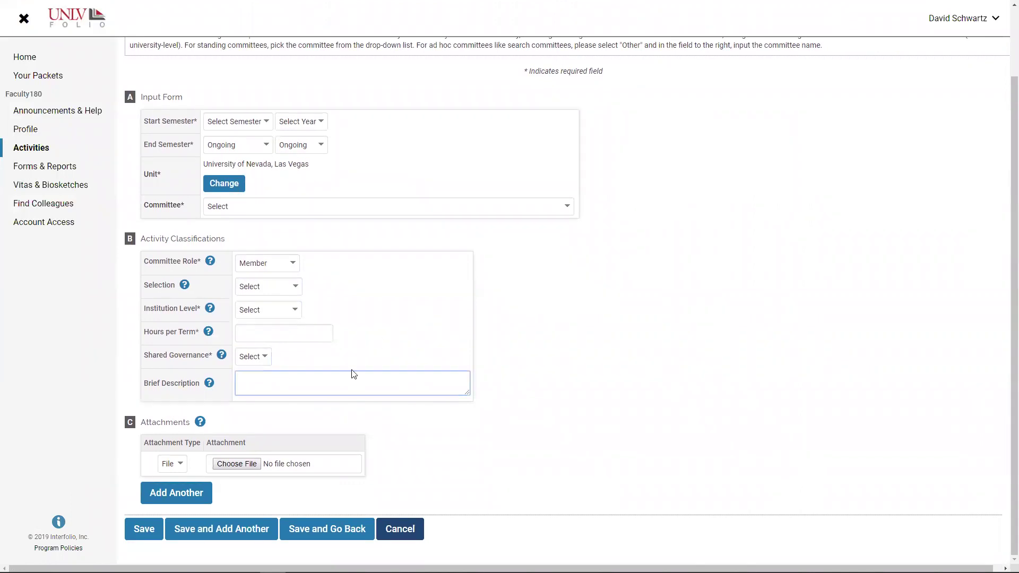
scroll(353, 374, "up", 2)
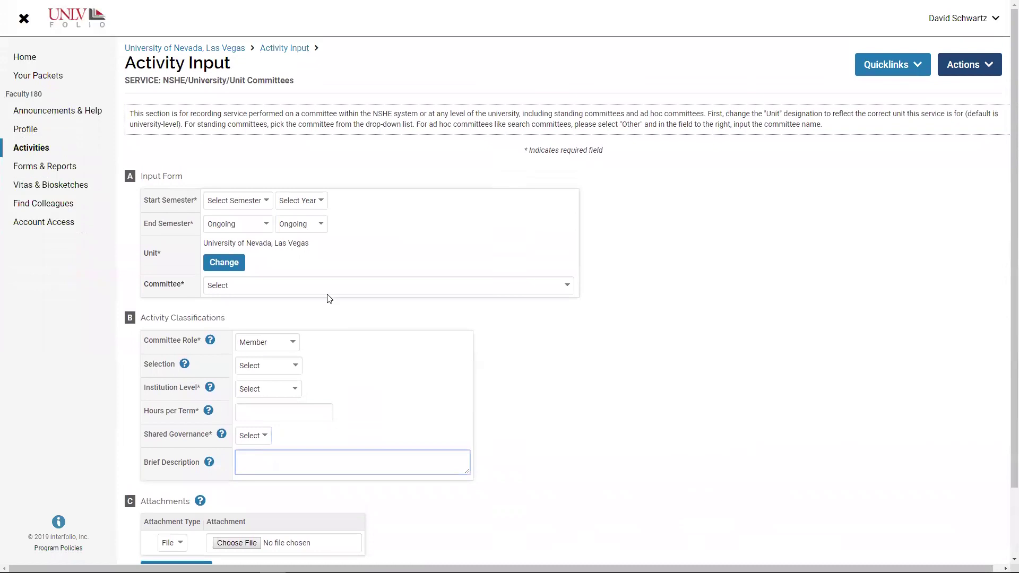
Look through the university-level committee choices and set Committee to University Faculty Travel Committee.
left_click(567, 286)
left_click(568, 287)
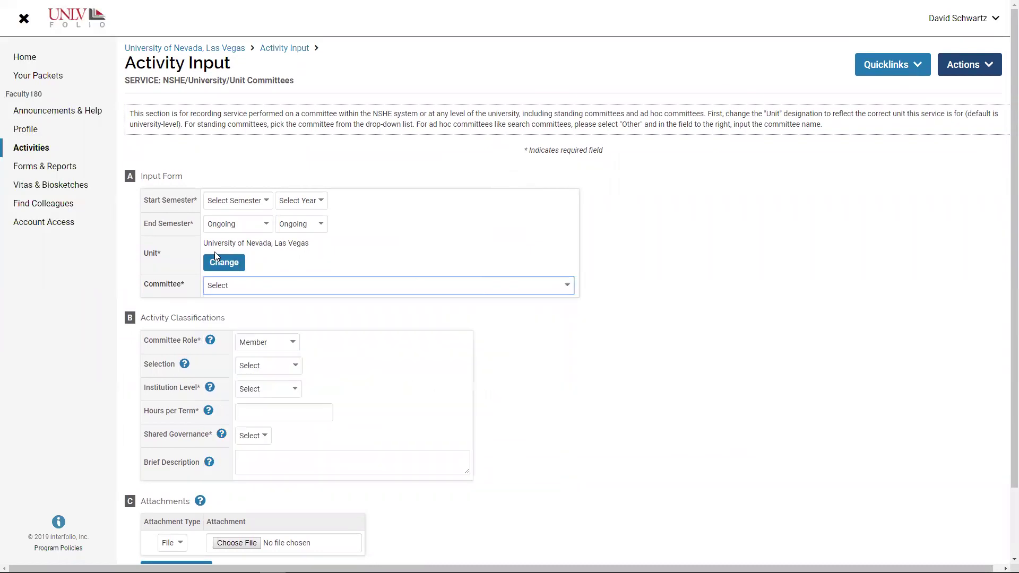
left_click(567, 285)
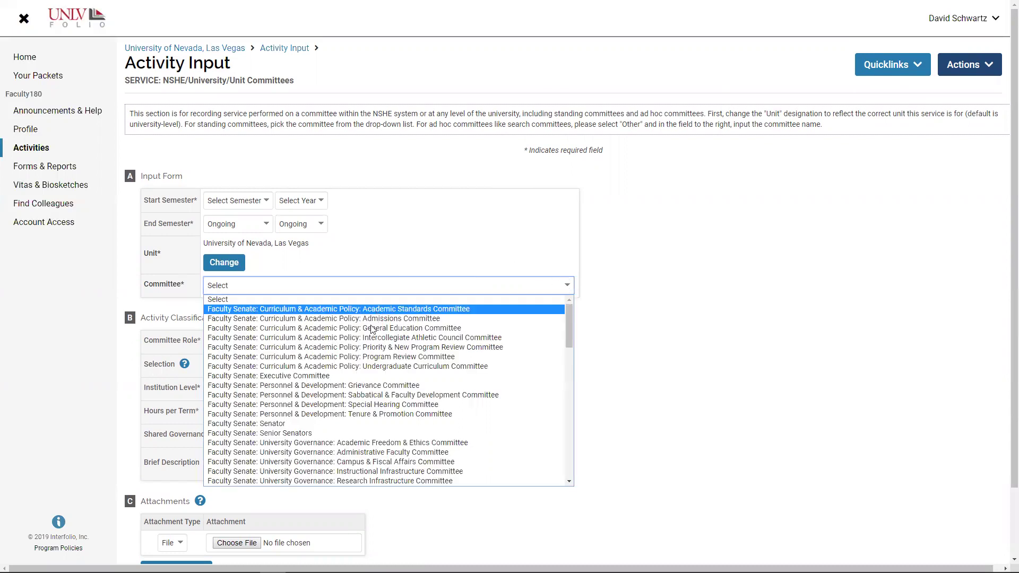
scroll(371, 339, "down", 10)
scroll(364, 351, "down", 5)
scroll(364, 352, "up", 5)
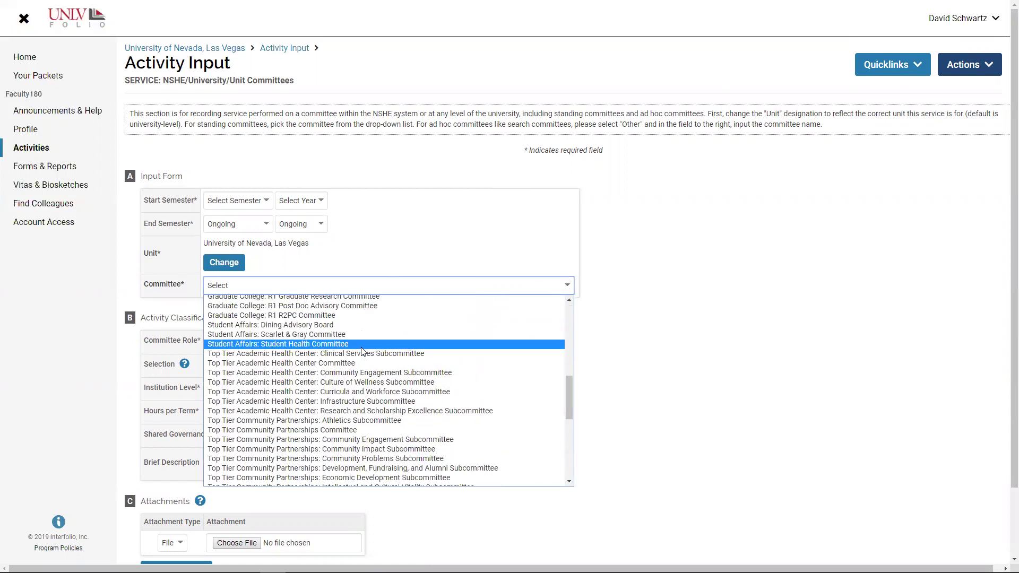
scroll(362, 351, "down", 8)
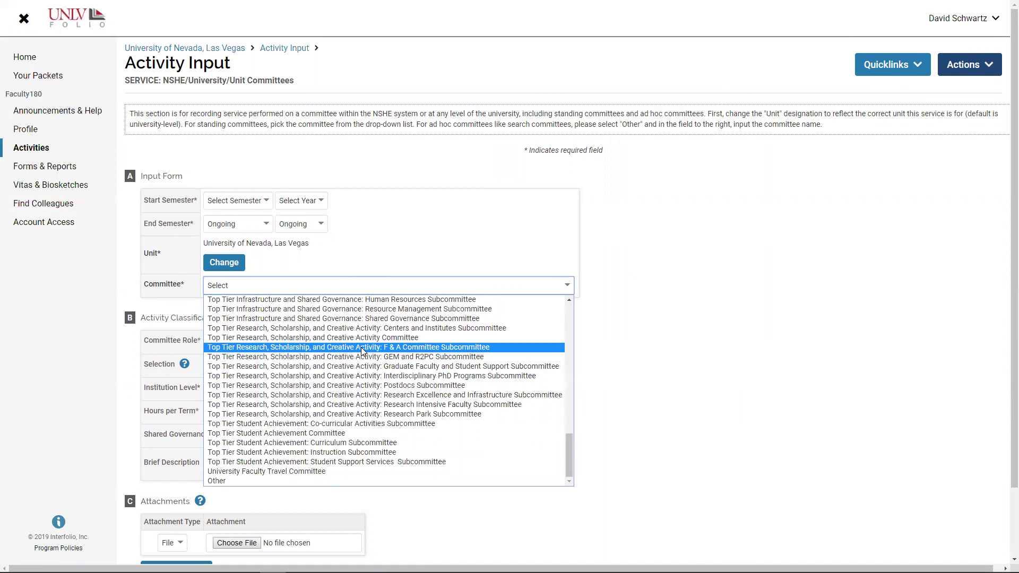
left_click(392, 472)
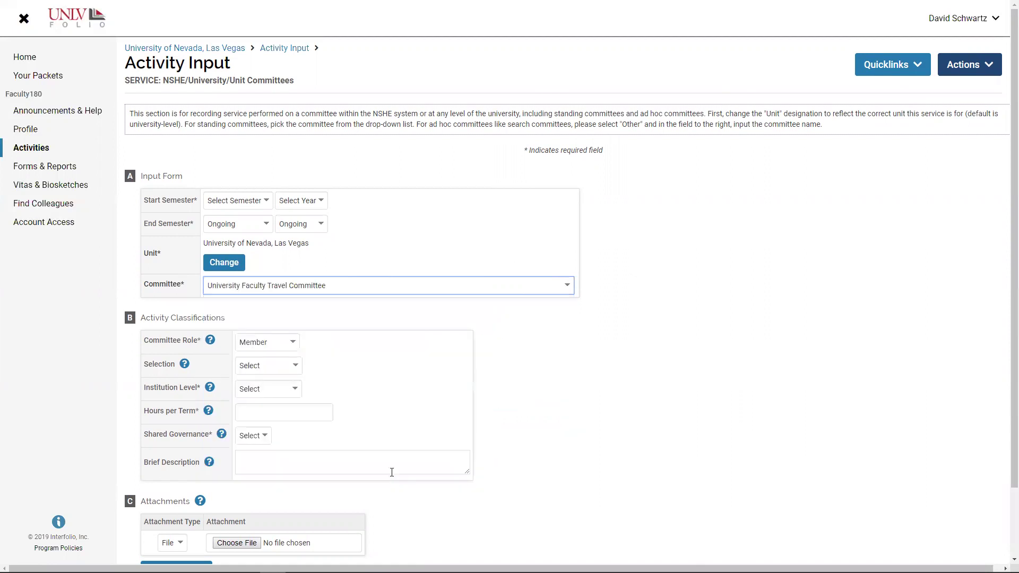
Change the entry's unit to Educational Psychology and Higher Education under Education, and check the committee choices for that unit.
left_click(231, 265)
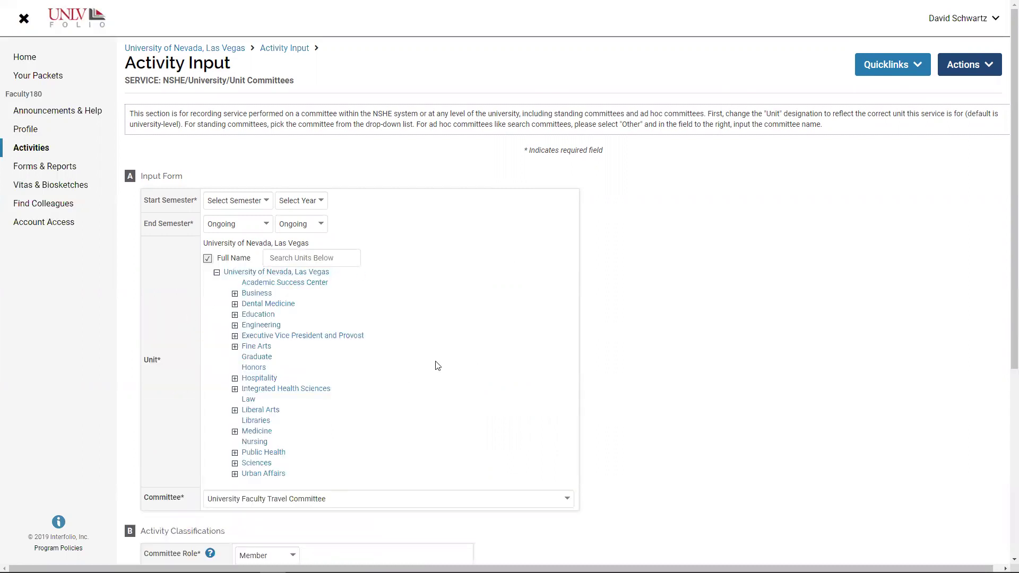
left_click(235, 316)
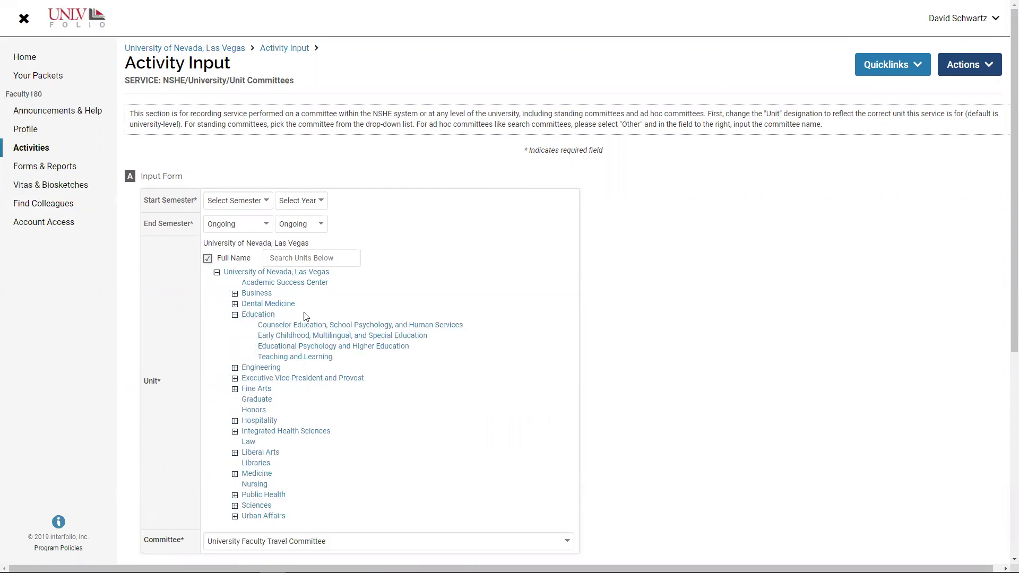
left_click(317, 348)
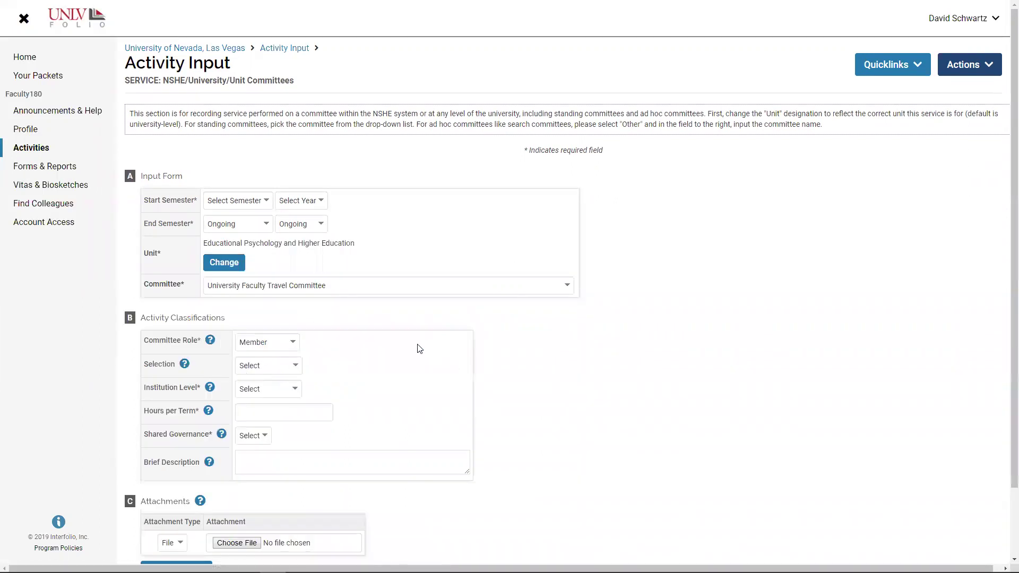
left_click(229, 286)
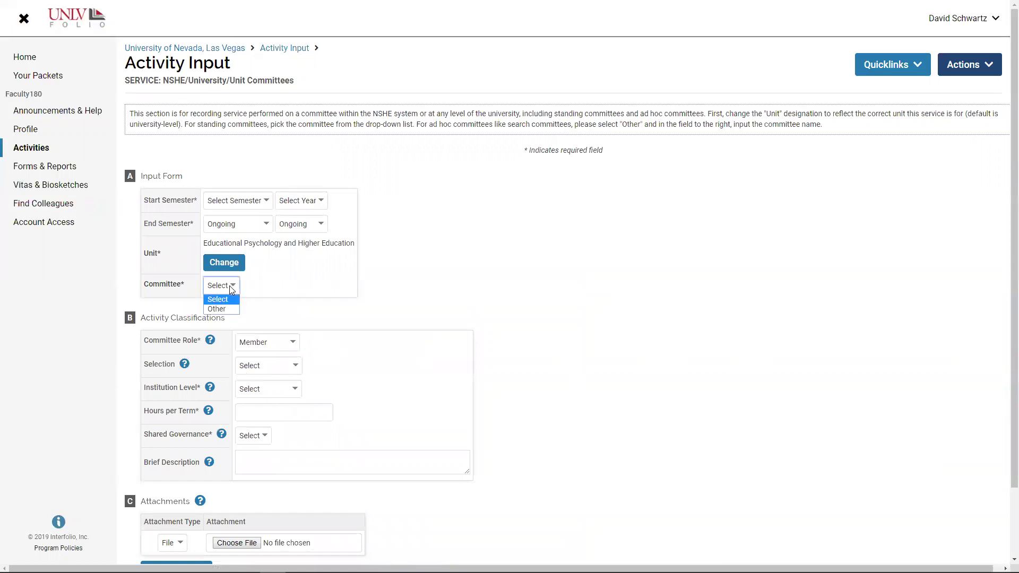
left_click(522, 256)
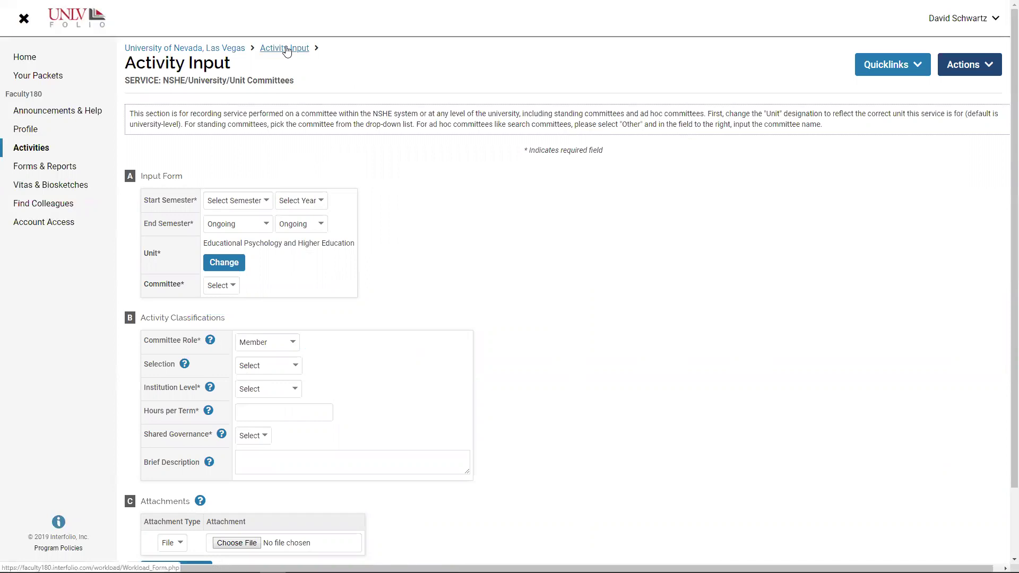
Discard the new committee entry without saving and return to the committee records.
scroll(607, 229, "down", 3)
left_click(414, 536)
left_click(555, 300)
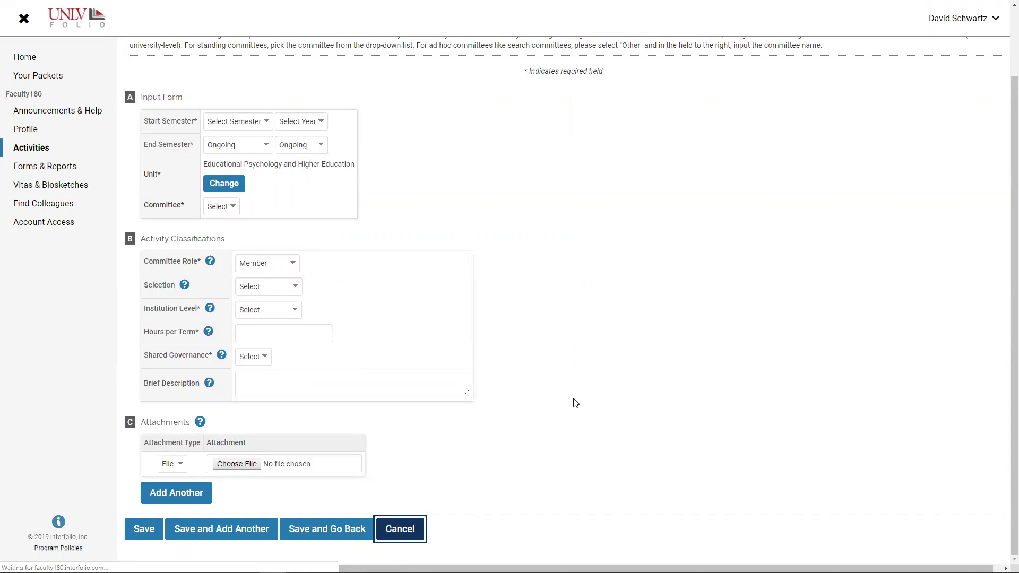
left_click(399, 530)
left_click(552, 301)
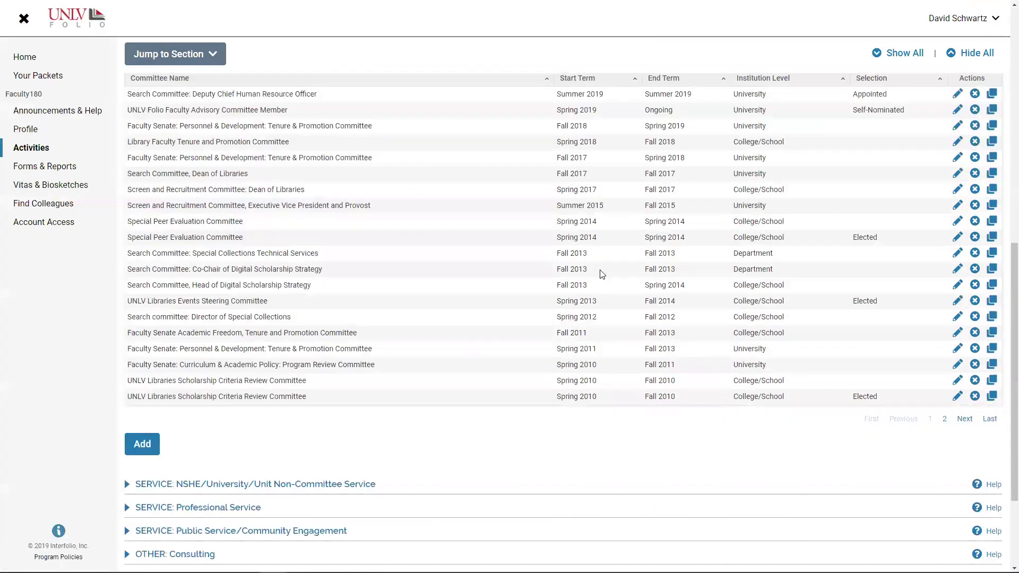
Collapse the committee records, review the entries under SERVICE: NSHE/University/Unit Non-Committee Service, and collapse that section again.
scroll(374, 366, "up", 2)
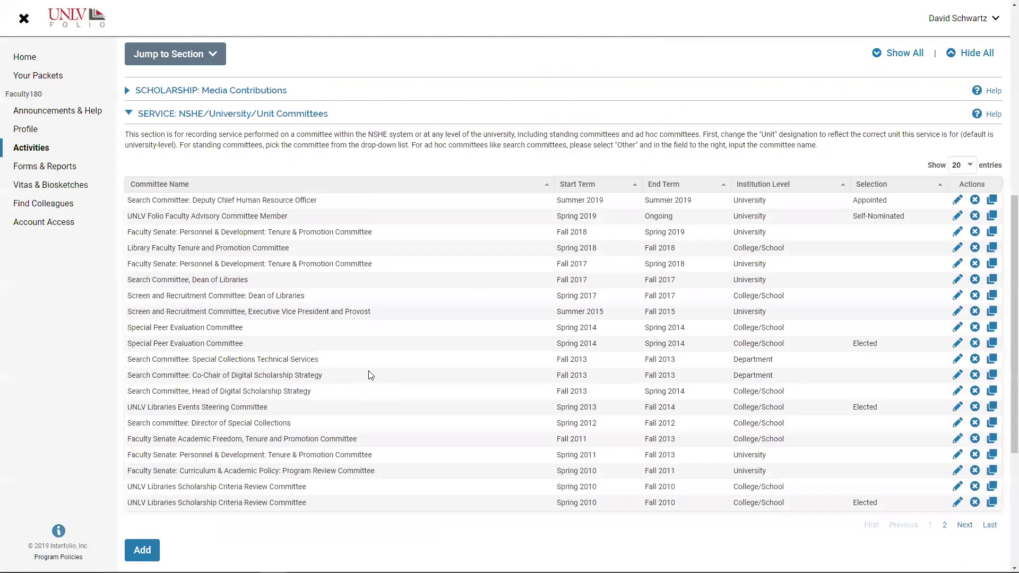
left_click(131, 115)
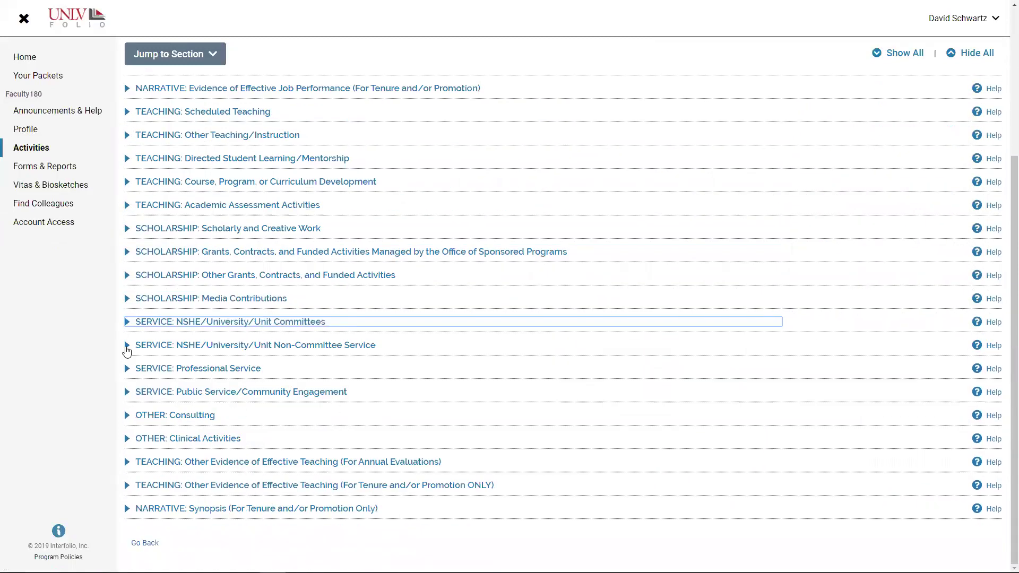
left_click(127, 346)
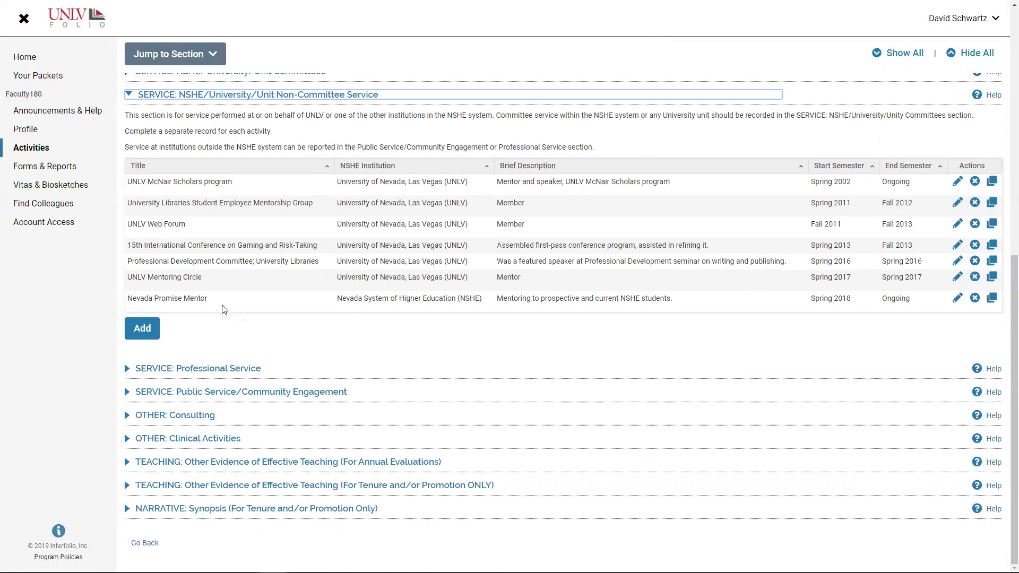
left_click(129, 96)
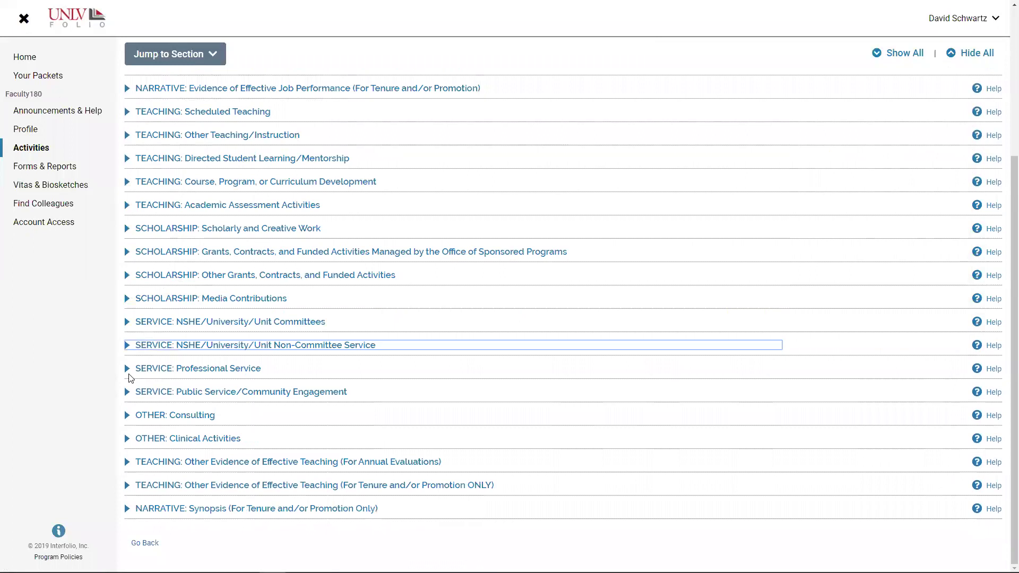
Expand SERVICE: Professional Service, look through its records and collapse the section.
left_click(129, 373)
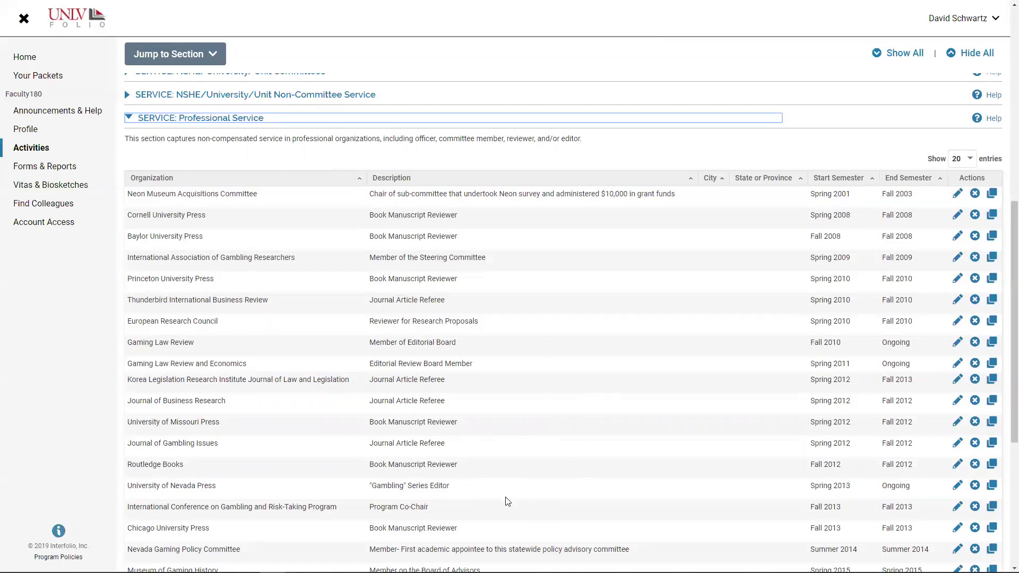
scroll(507, 502, "down", 5)
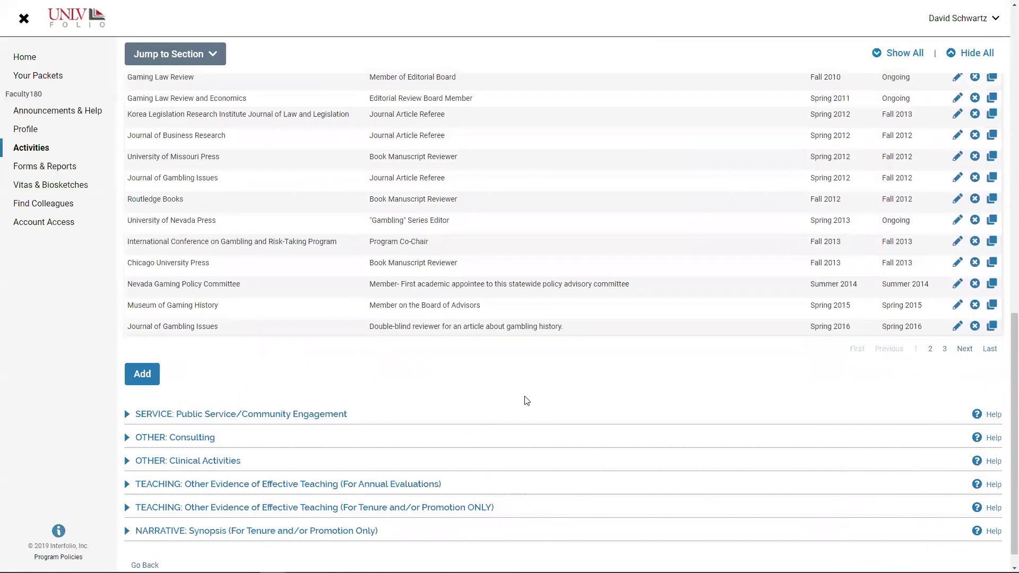
scroll(527, 412, "up", 5)
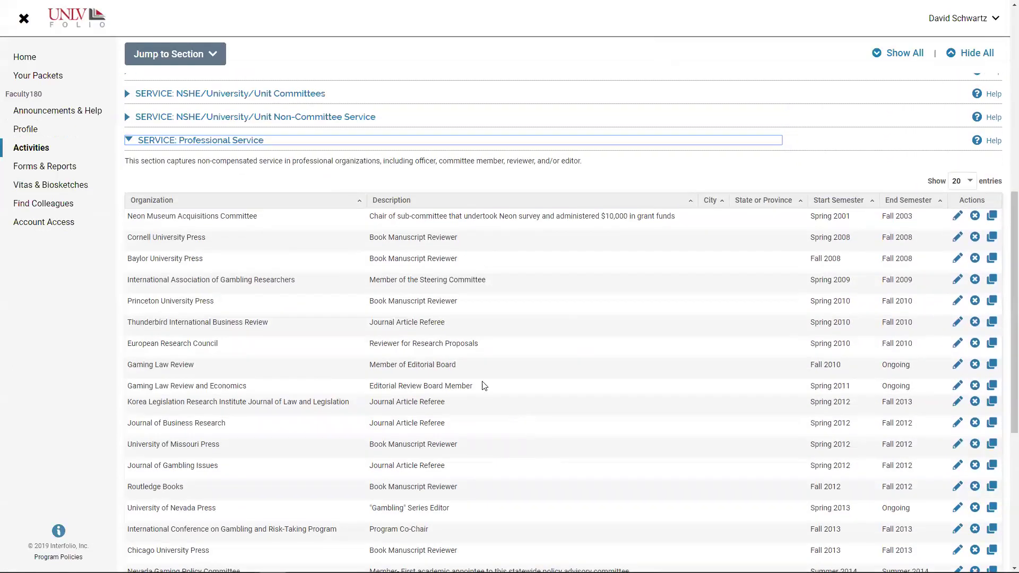
left_click(131, 173)
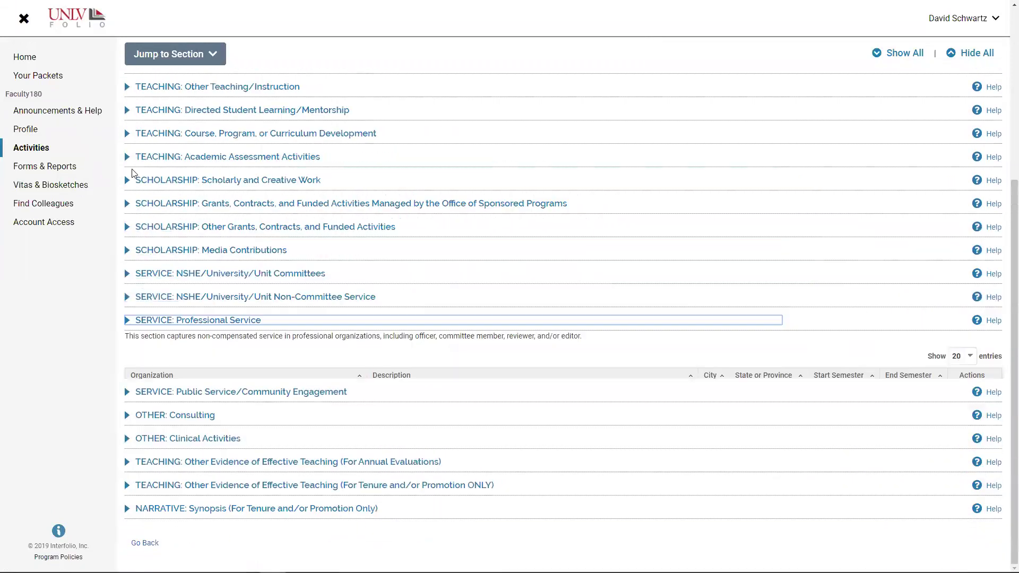
Review the entries under SERVICE: Public Service/Community Engagement, collapse the section and look over the list of activity sections.
left_click(126, 395)
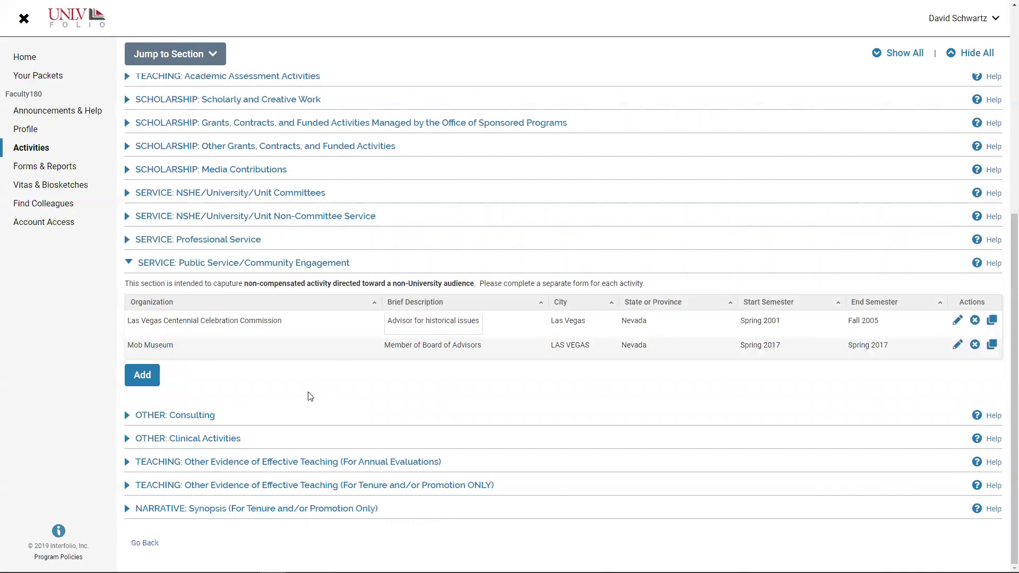
left_click(130, 262)
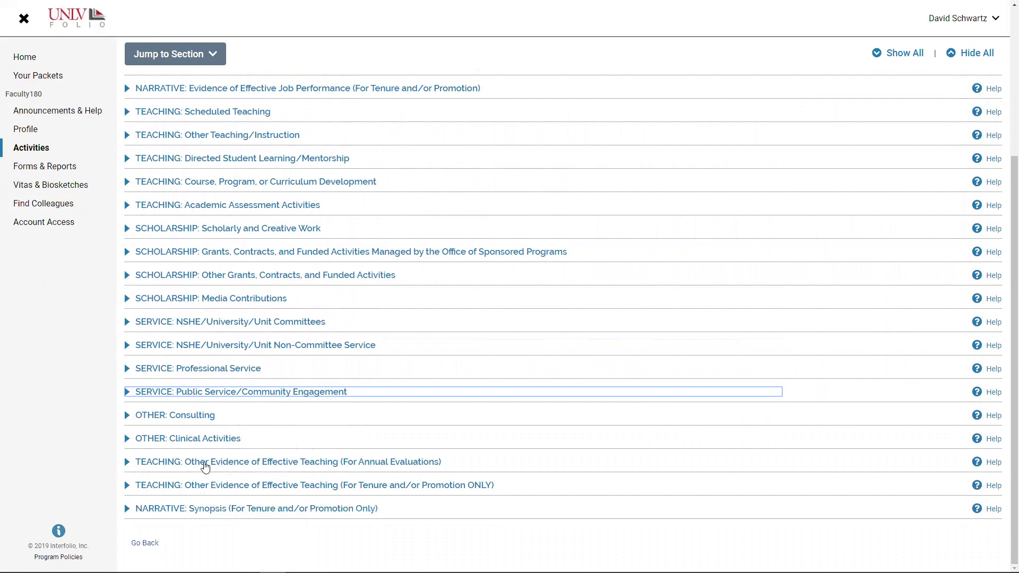
scroll(225, 455, "up", 4)
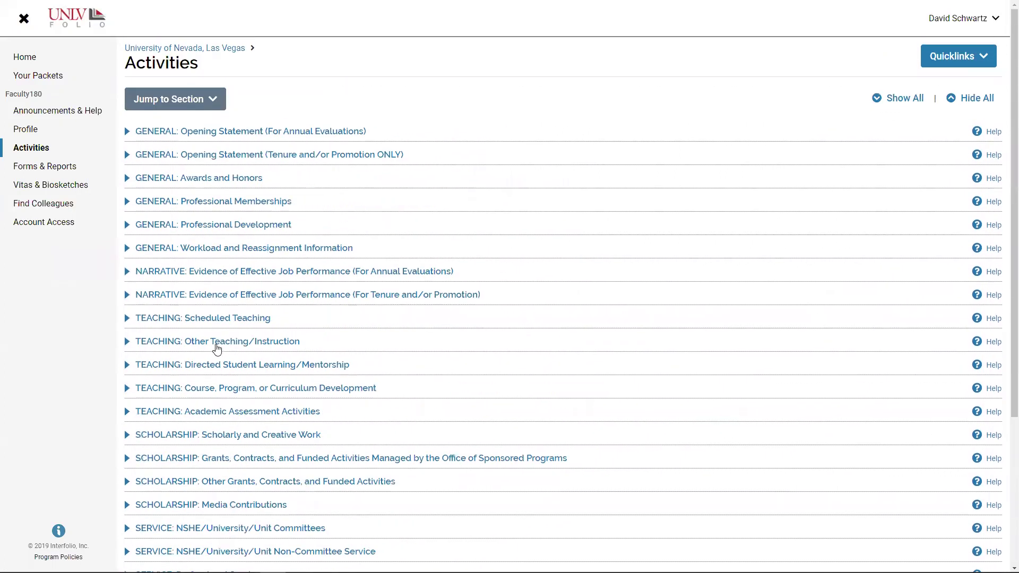
scroll(218, 371, "down", 5)
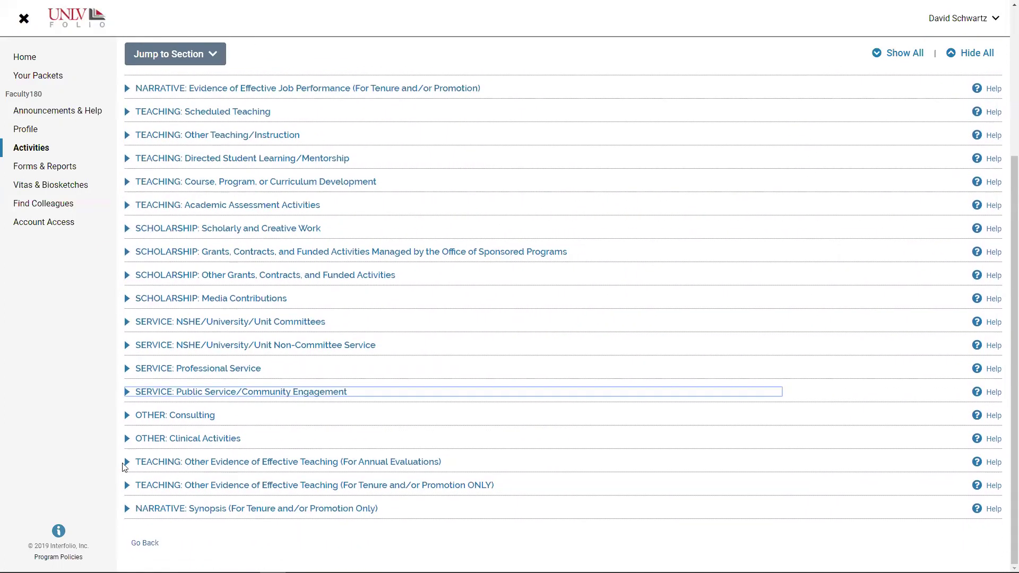
Examine the column prompts and narrative entry under TEACHING: Other Evidence of Effective Teaching (For Tenure and/or Promotion ONLY), then collapse the section.
left_click(133, 485)
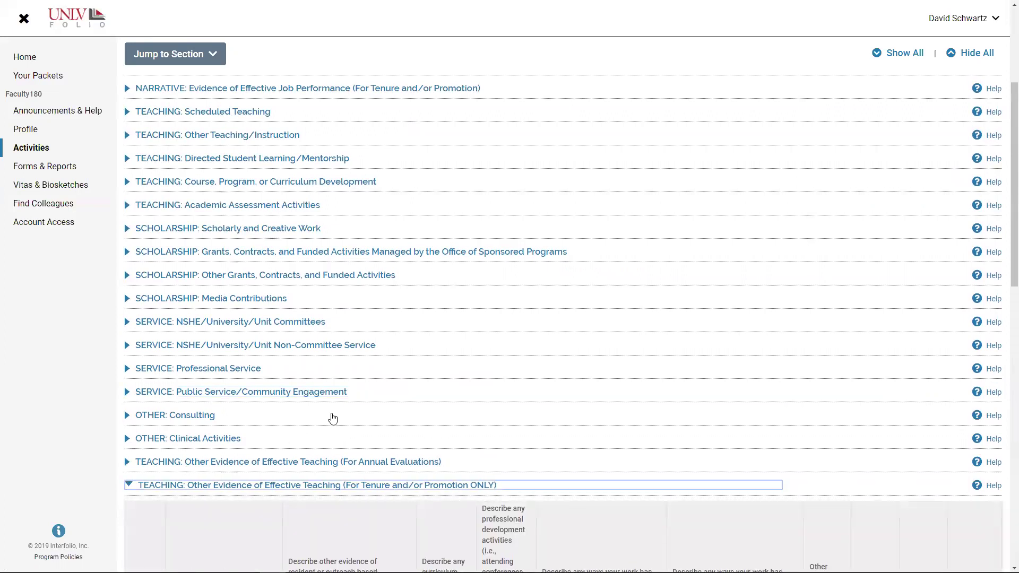
scroll(332, 418, "down", 3)
scroll(332, 418, "down", 2)
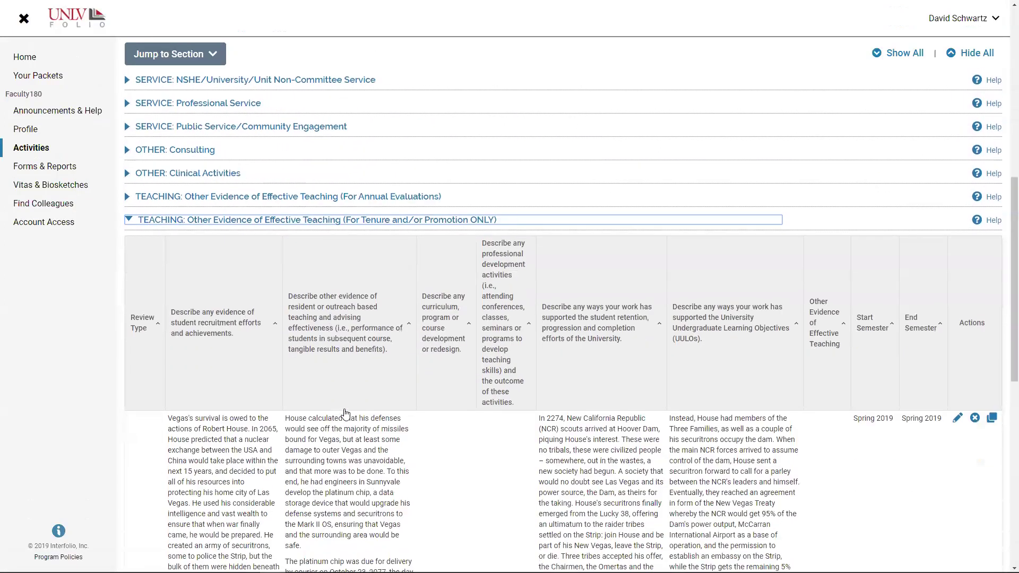
scroll(408, 387, "down", 4)
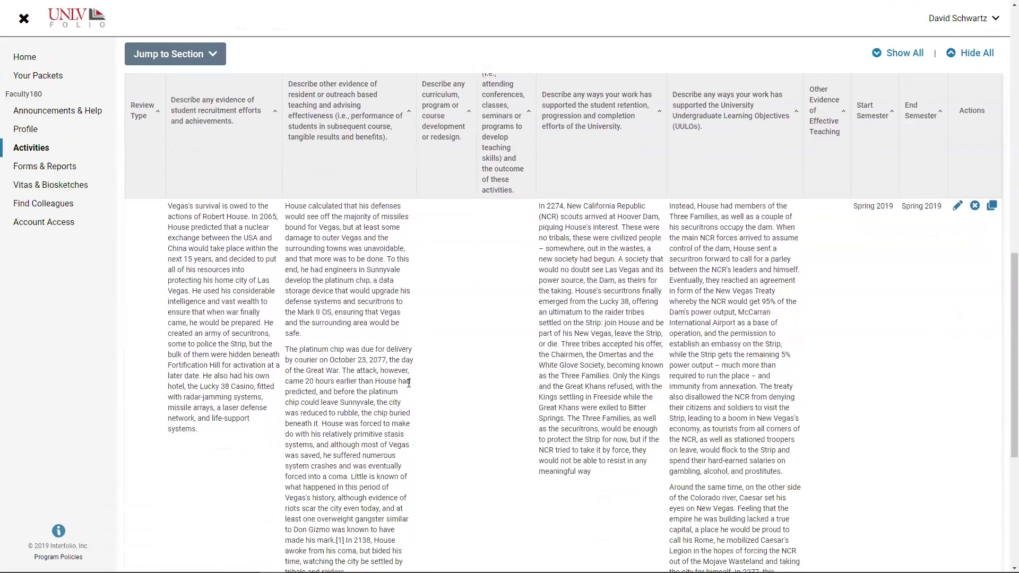
scroll(278, 350, "up", 2)
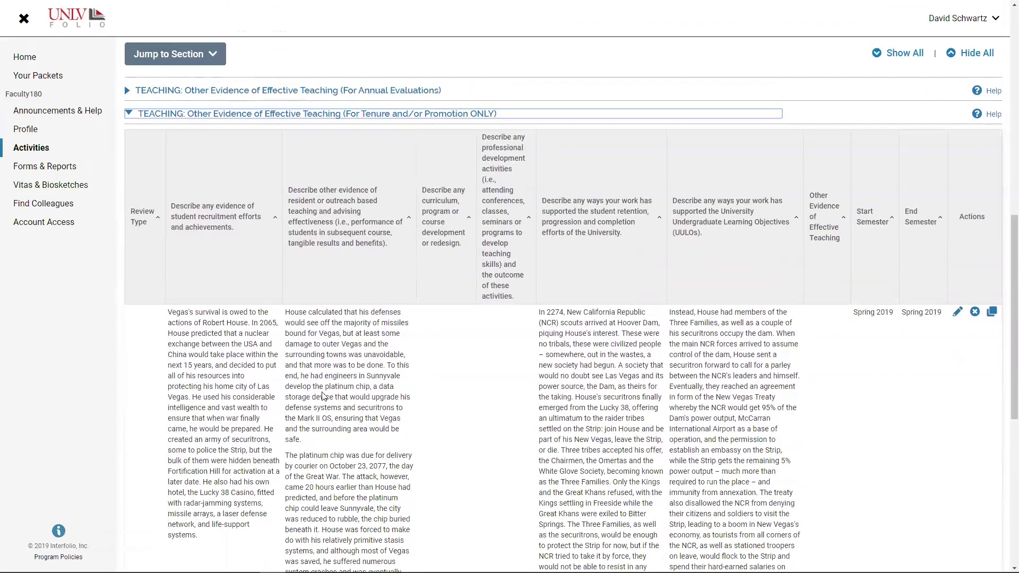
scroll(325, 397, "down", 1)
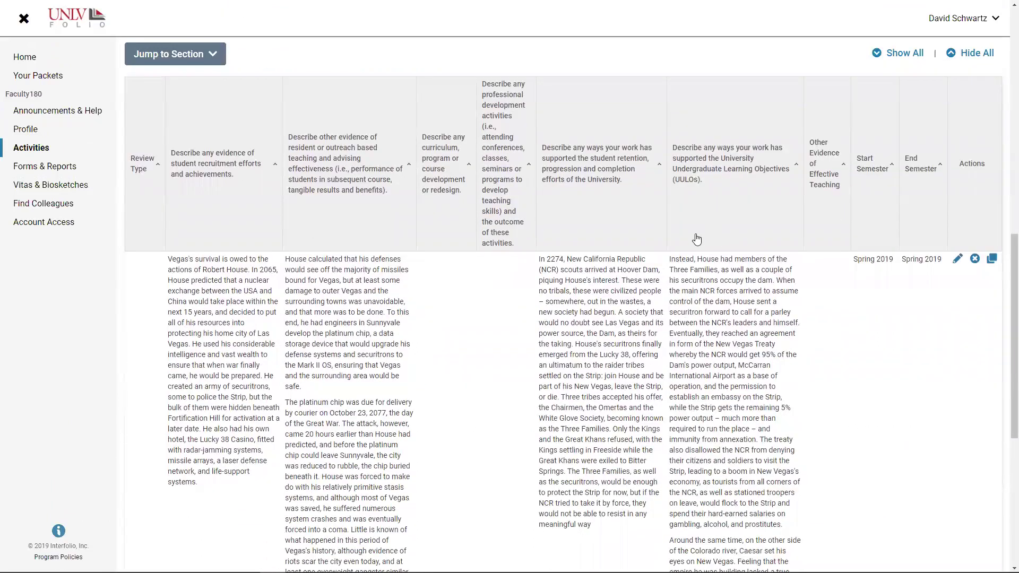
scroll(524, 296, "down", 5)
scroll(457, 357, "down", 2)
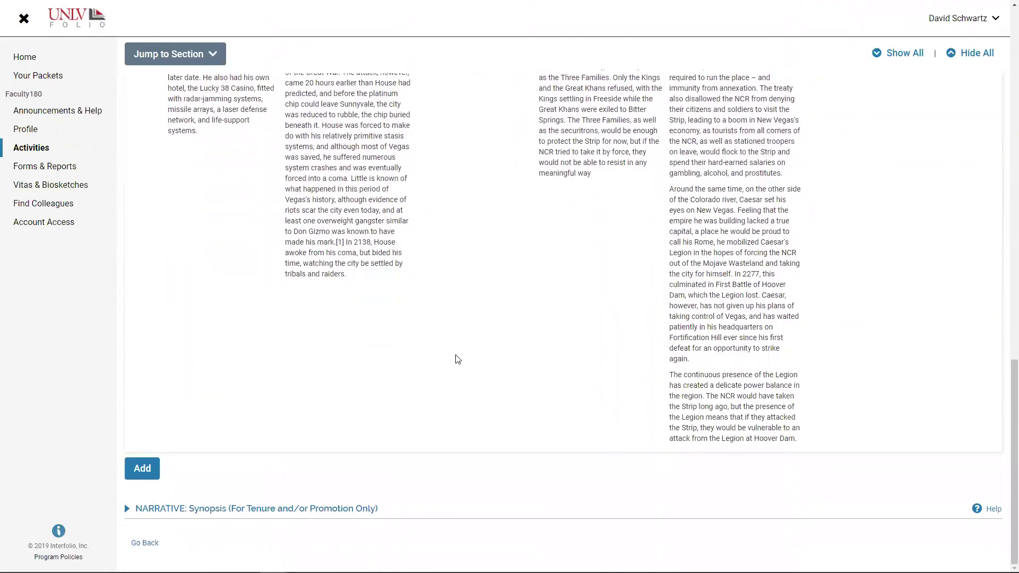
scroll(457, 360, "up", 10)
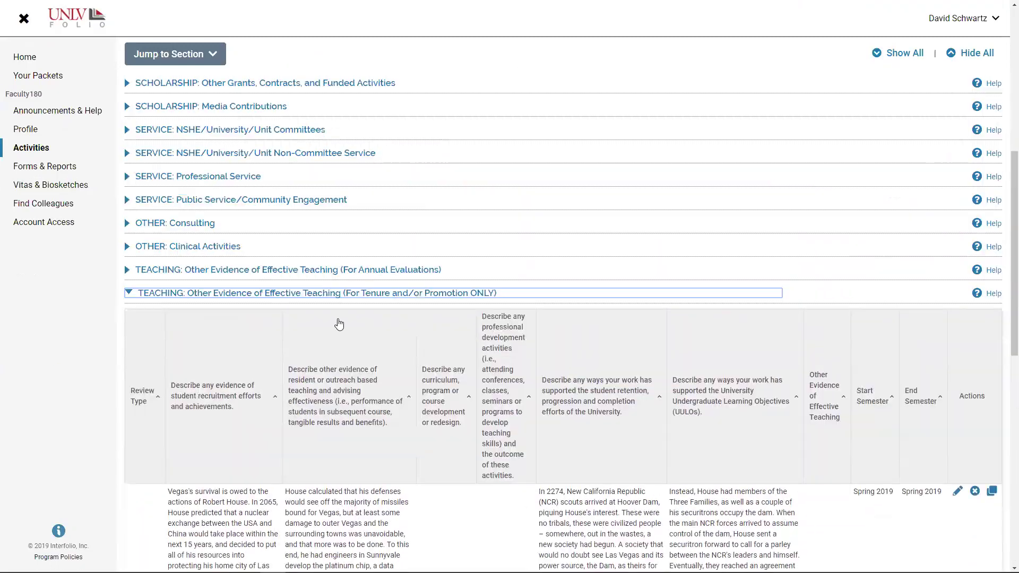
left_click(158, 292)
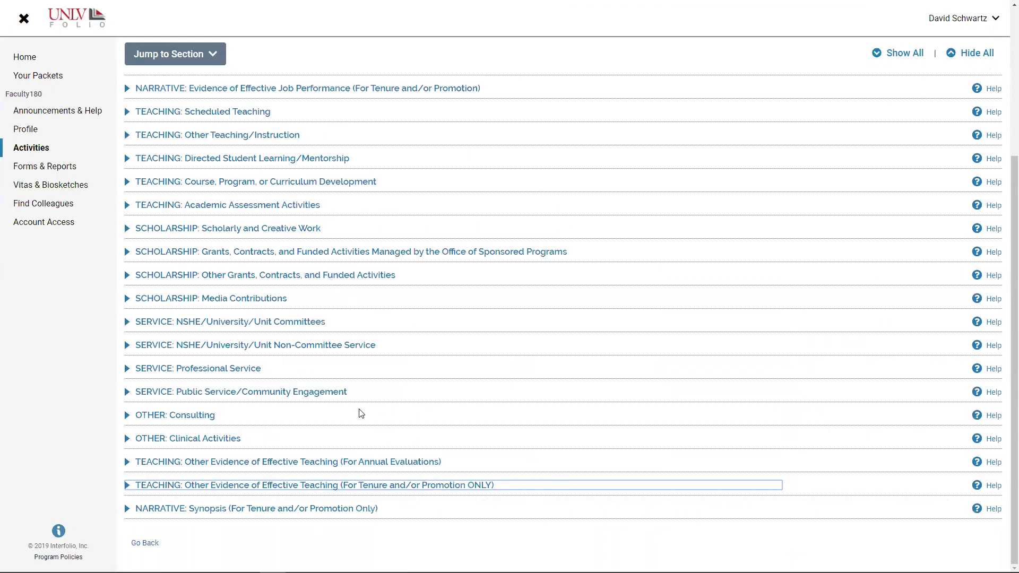
Read the instructions and entry under NARRATIVE: Synopsis (For Tenure and/or Promotion Only) and collapse the section.
left_click(128, 509)
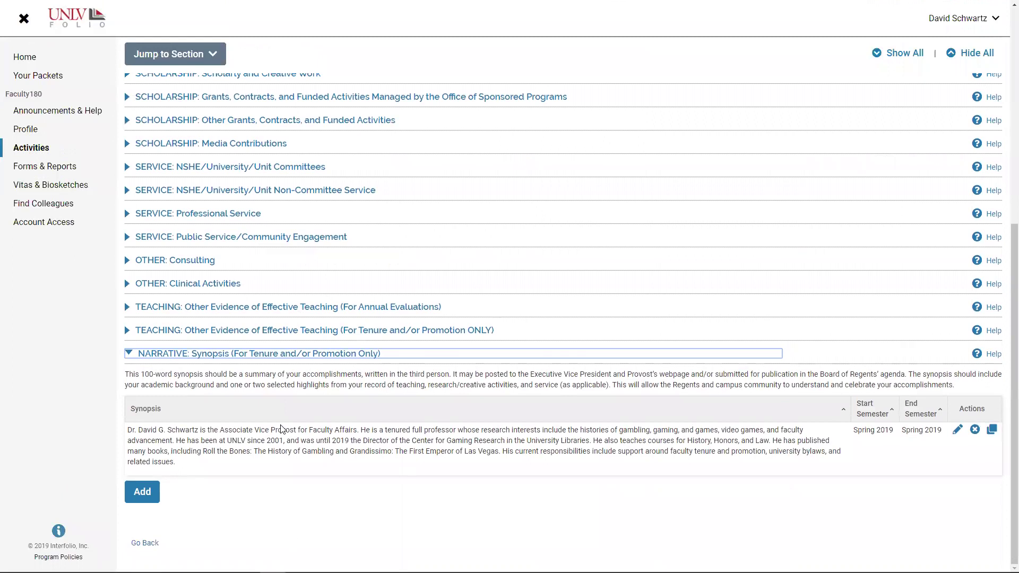
left_click(129, 356)
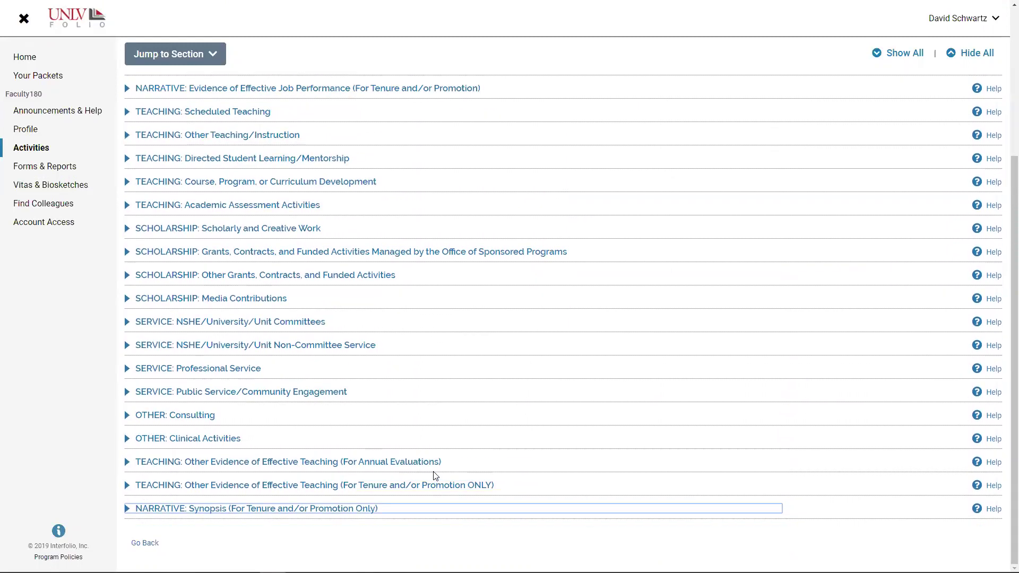
Go to Vitas & Biosketches and view the Tenure and/or Promotion Application For Academic Teaching Faculty.
scroll(438, 477, "up", 4)
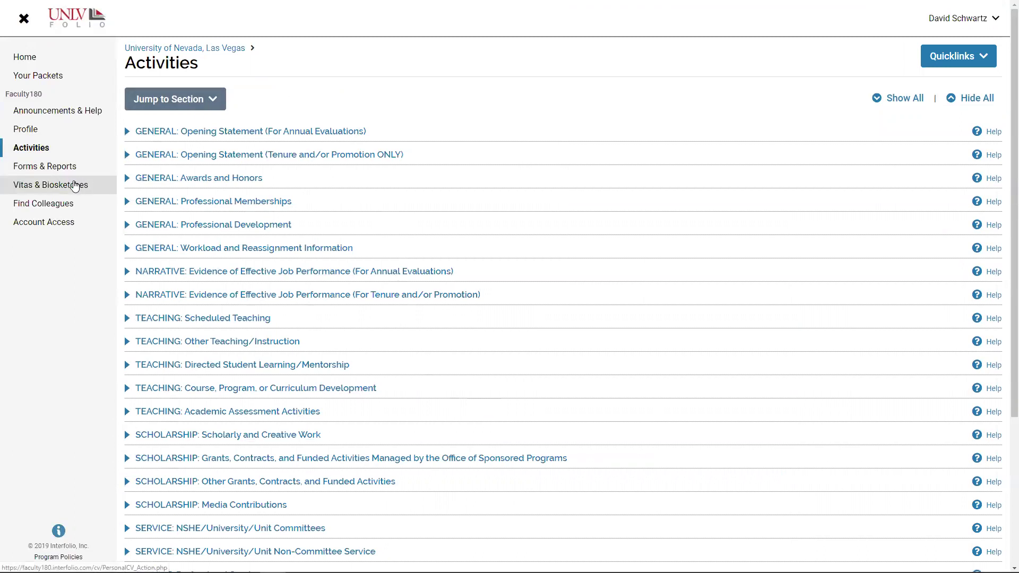
left_click(79, 188)
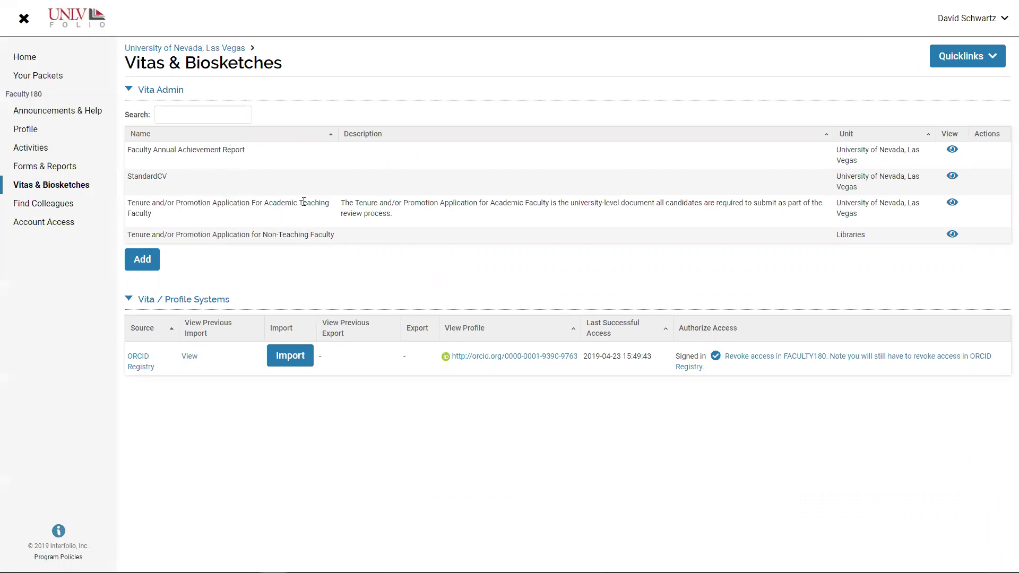
left_click(951, 209)
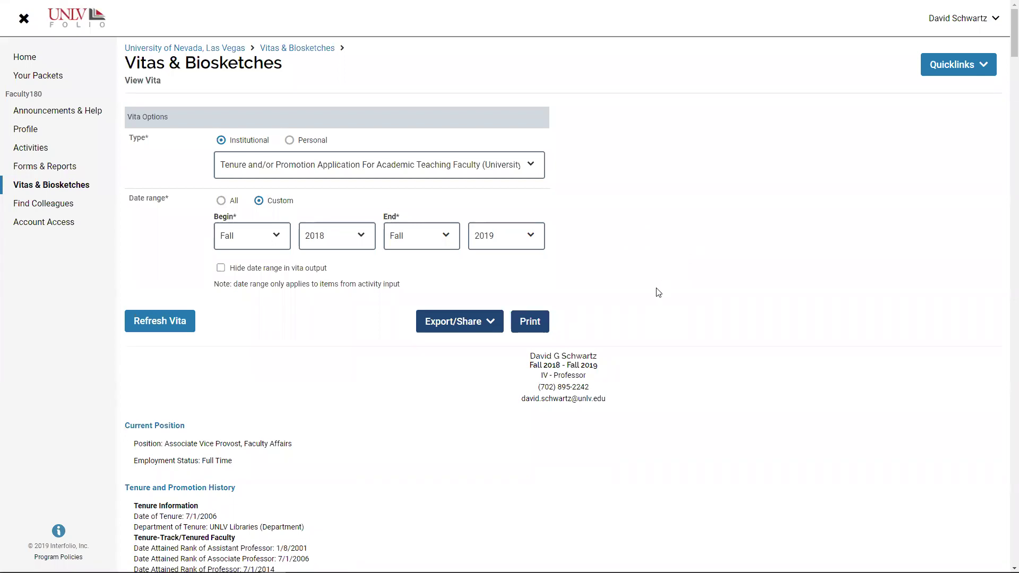
Examine the generated vita's tenure history, opening statement, awards, memberships, professional development and teaching sections, and return to the vita options.
scroll(631, 280, "down", 5)
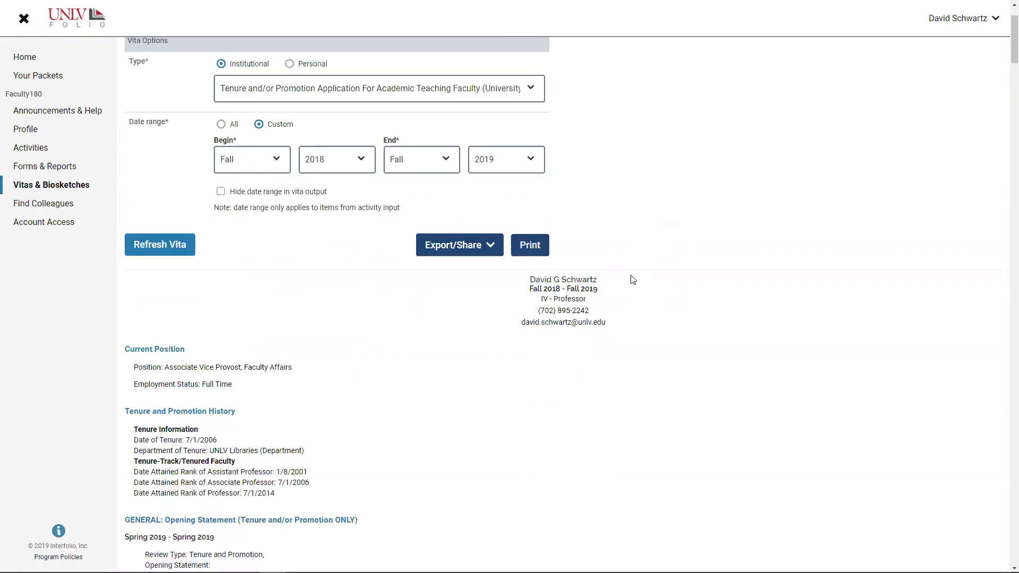
scroll(631, 280, "down", 3)
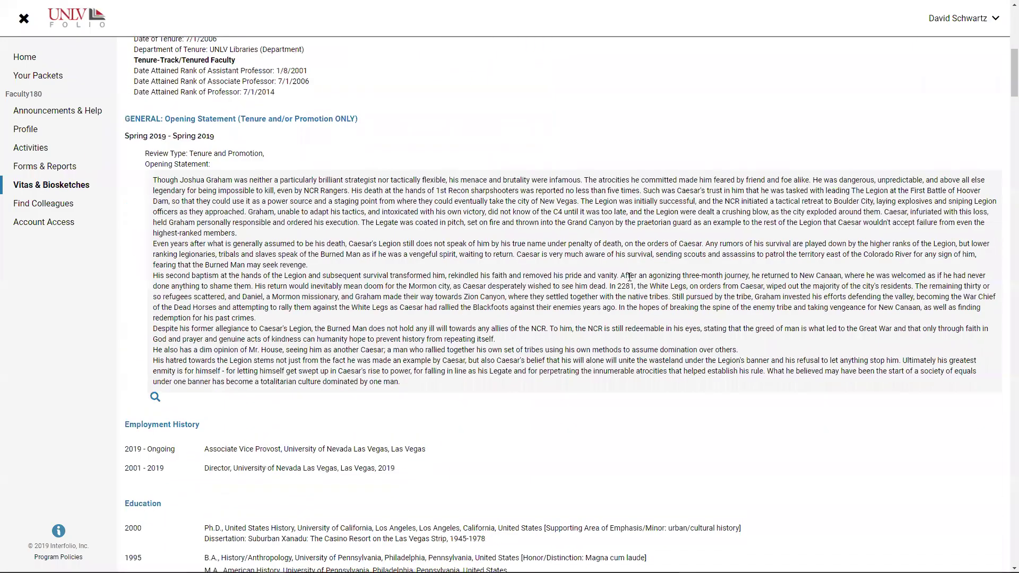
scroll(629, 277, "down", 8)
scroll(607, 309, "down", 5)
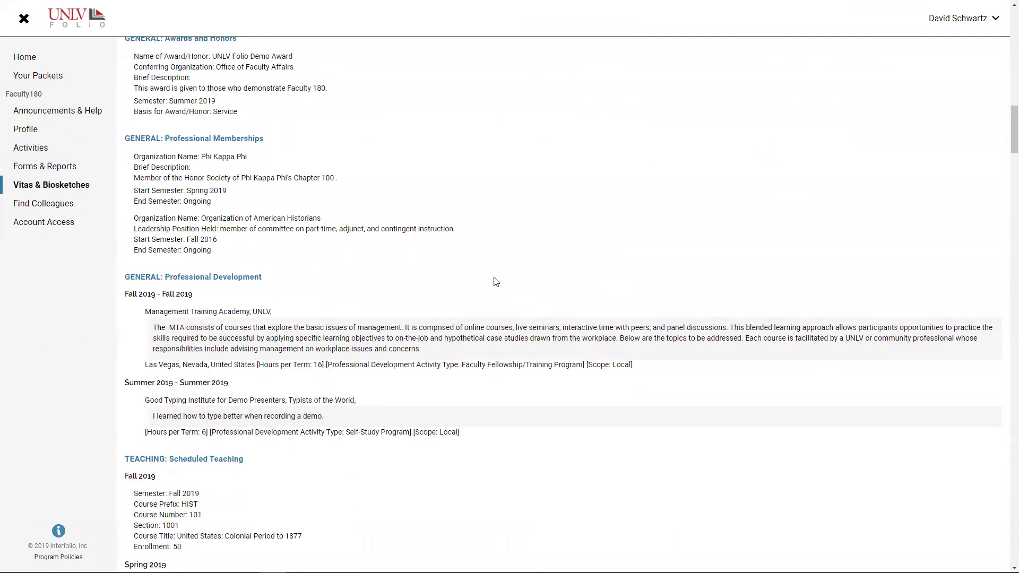
scroll(496, 282, "down", 13)
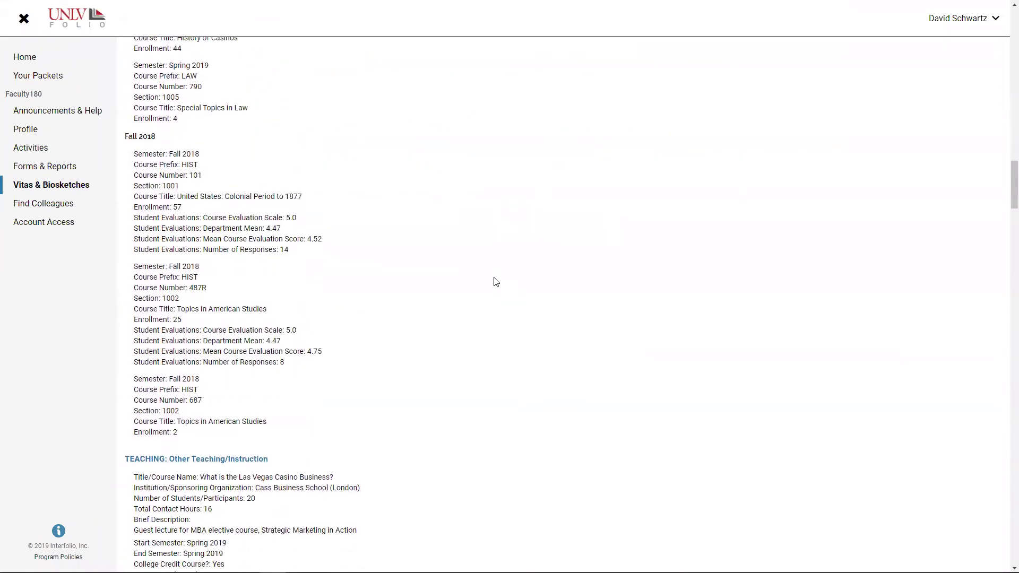
scroll(496, 281, "down", 4)
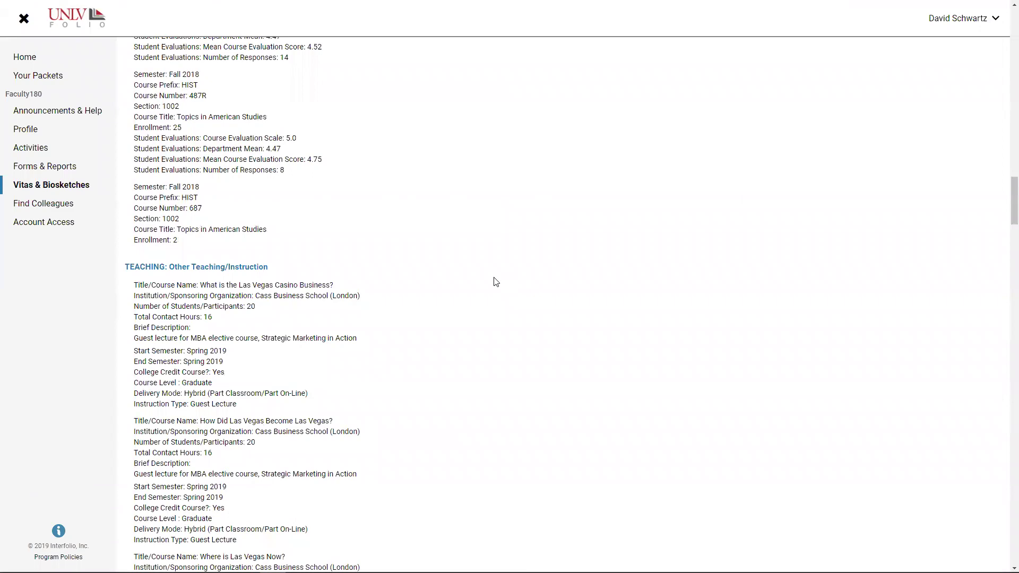
scroll(495, 281, "up", 20)
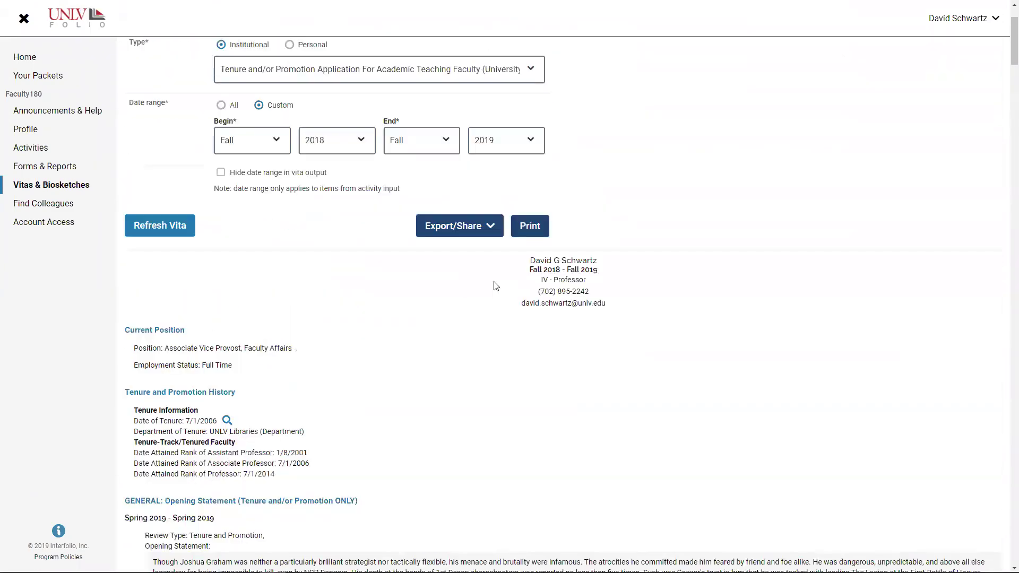
scroll(496, 286, "up", 2)
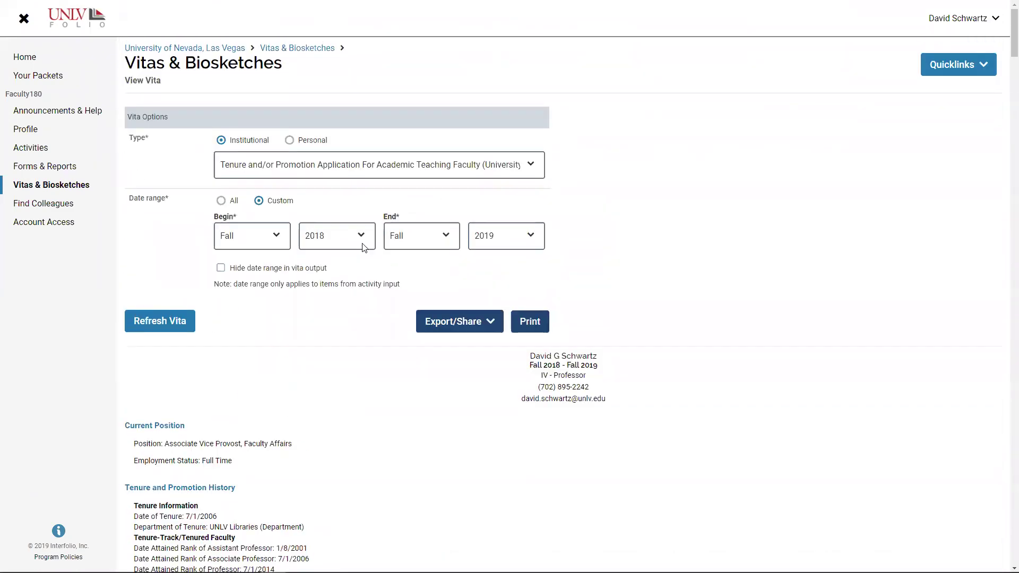
Set the beginning year of the vita's custom date range to 2014 and refresh the vita.
left_click(362, 240)
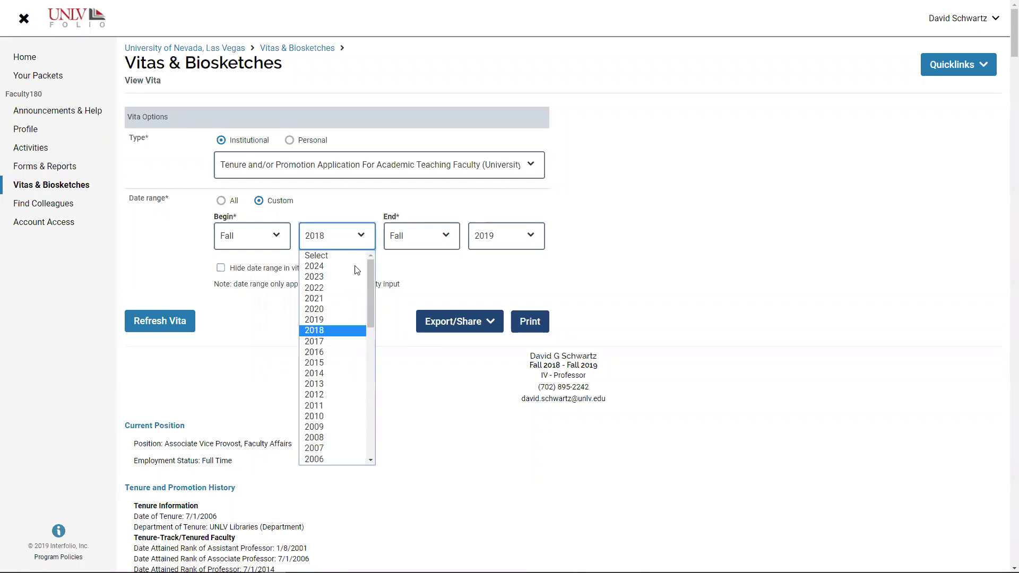
left_click(344, 373)
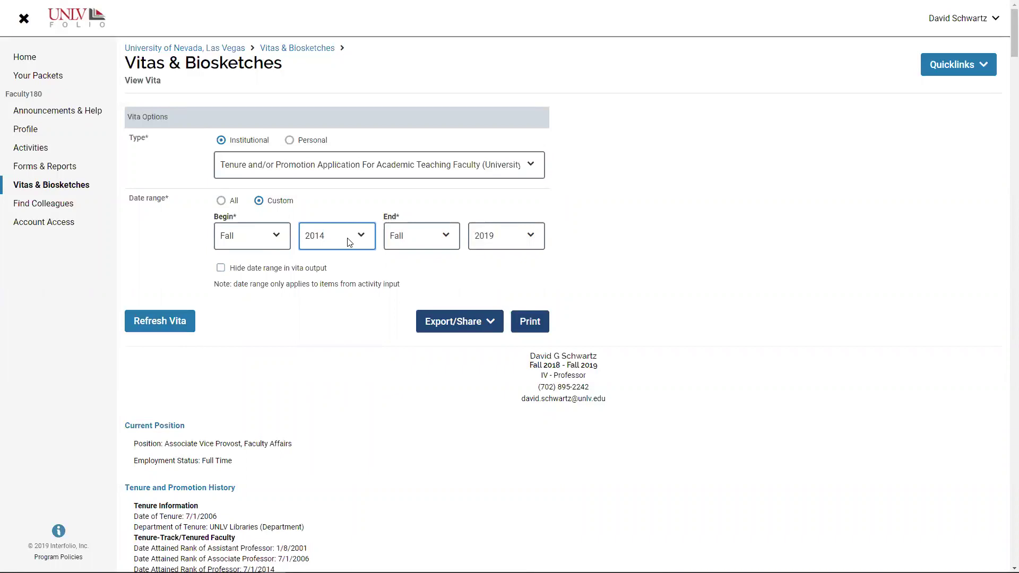
left_click(162, 322)
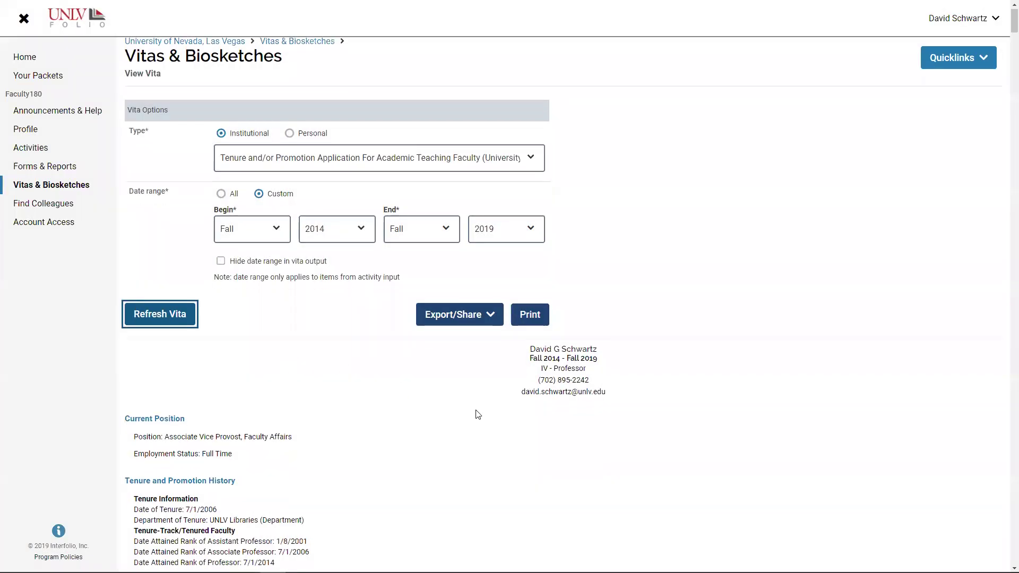
Examine the refreshed vita's employment, education, awards, memberships, professional development and teaching sections, and return to the vita options.
scroll(475, 411, "down", 7)
scroll(499, 391, "down", 6)
scroll(500, 390, "up", 3)
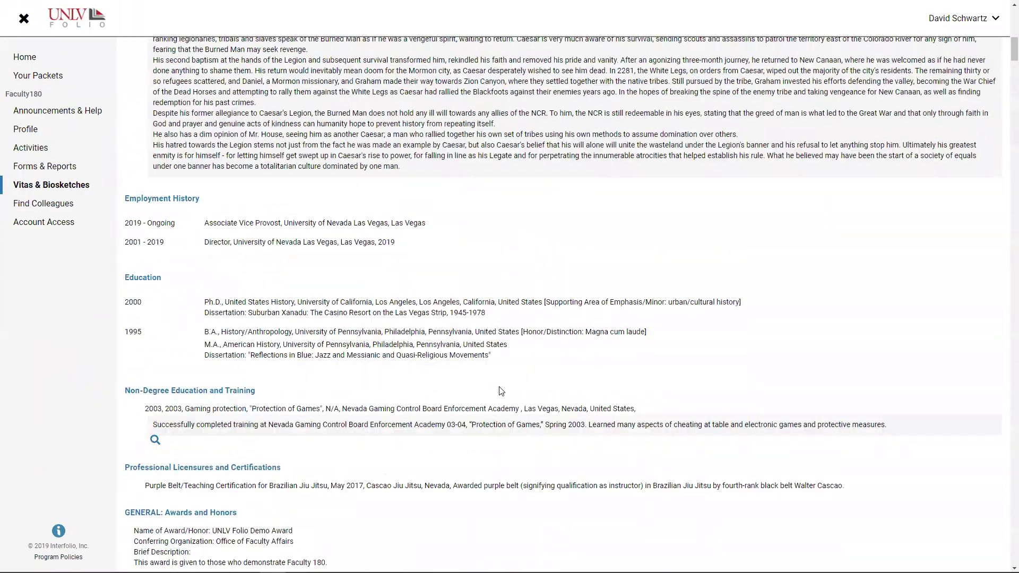
scroll(500, 388, "down", 1)
scroll(500, 388, "down", 15)
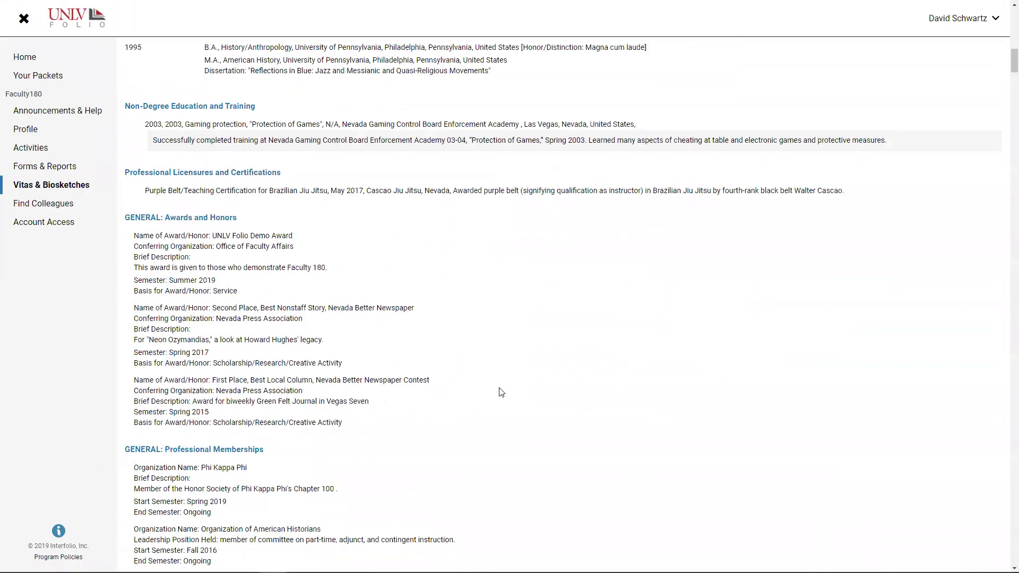
scroll(500, 392, "down", 17)
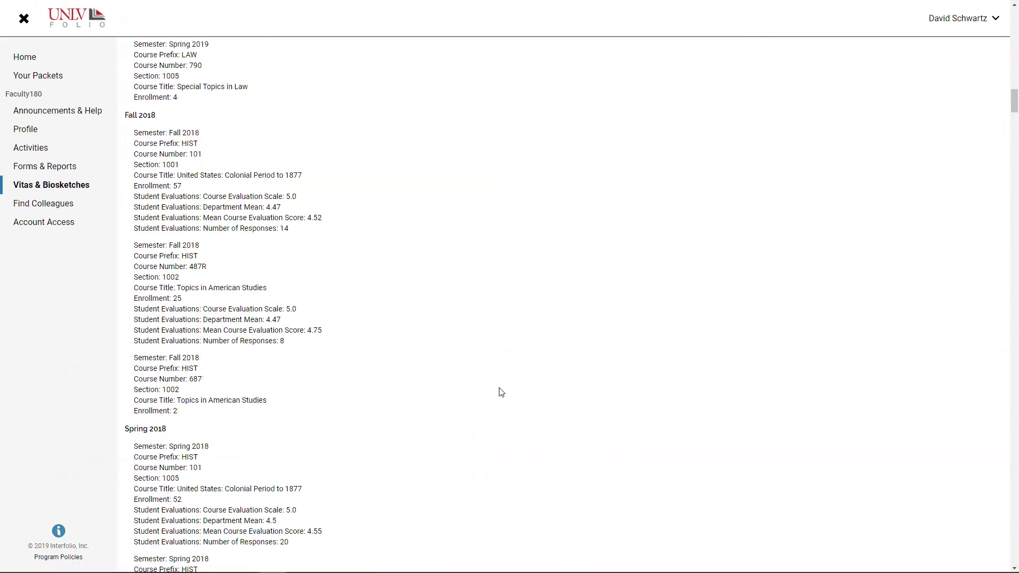
scroll(500, 393, "down", 20)
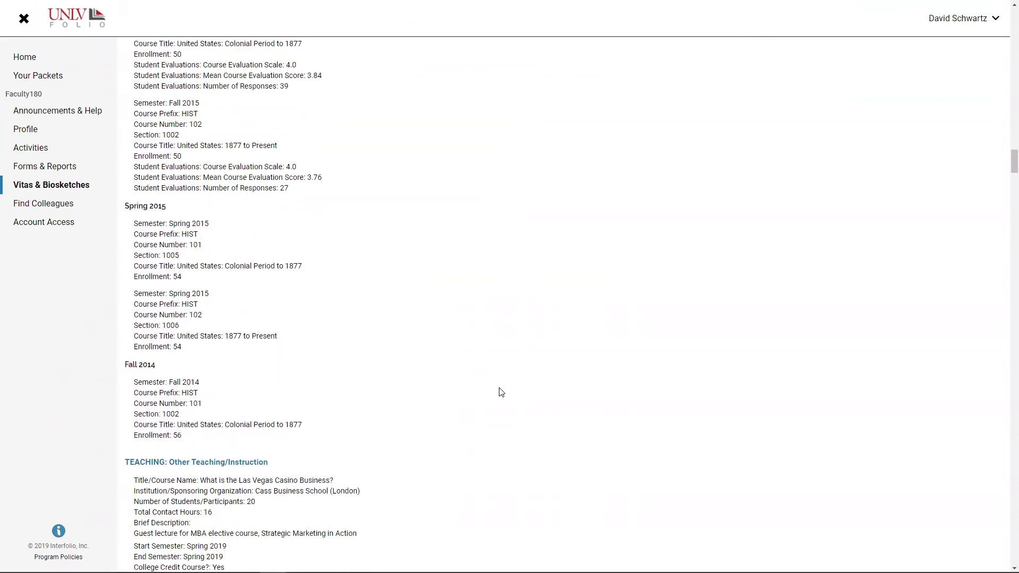
scroll(500, 392, "up", 15)
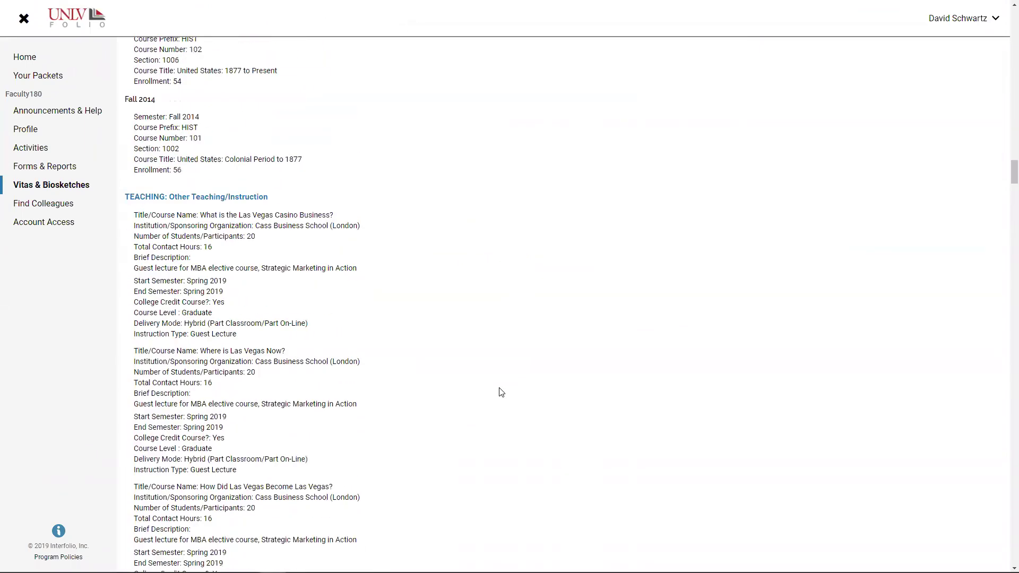
scroll(502, 432, "up", 20)
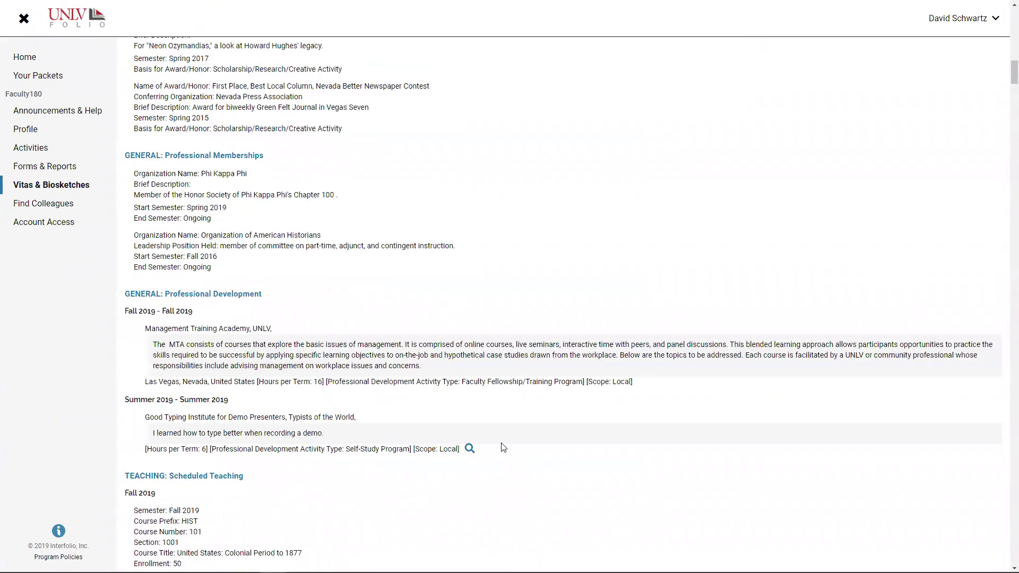
scroll(504, 446, "up", 3)
scroll(502, 443, "down", 2)
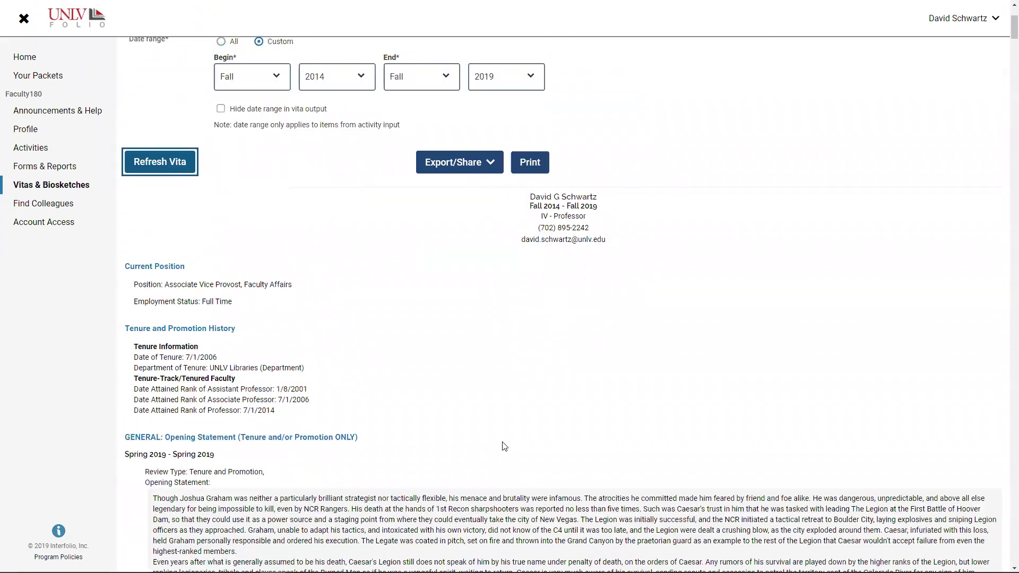
scroll(502, 443, "up", 3)
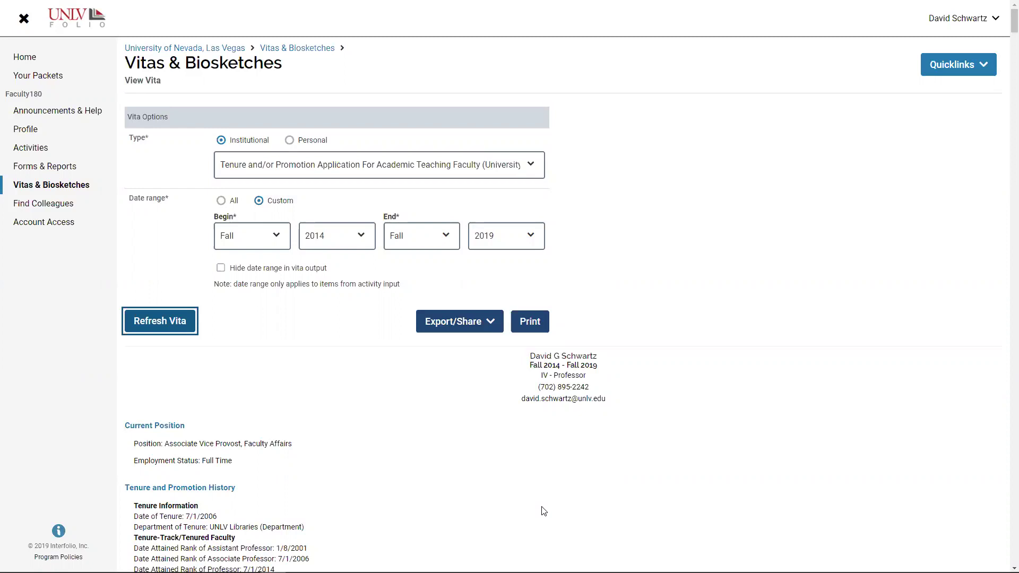
View the export and share options available for the tenure and promotion vita, and dismiss them without choosing one.
scroll(360, 441, "down", 3)
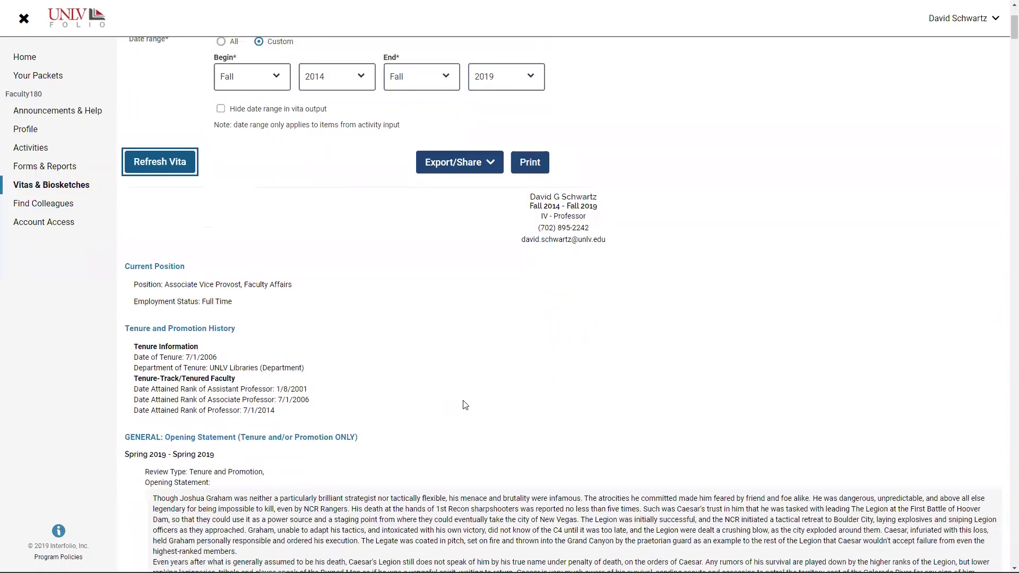
scroll(465, 405, "up", 2)
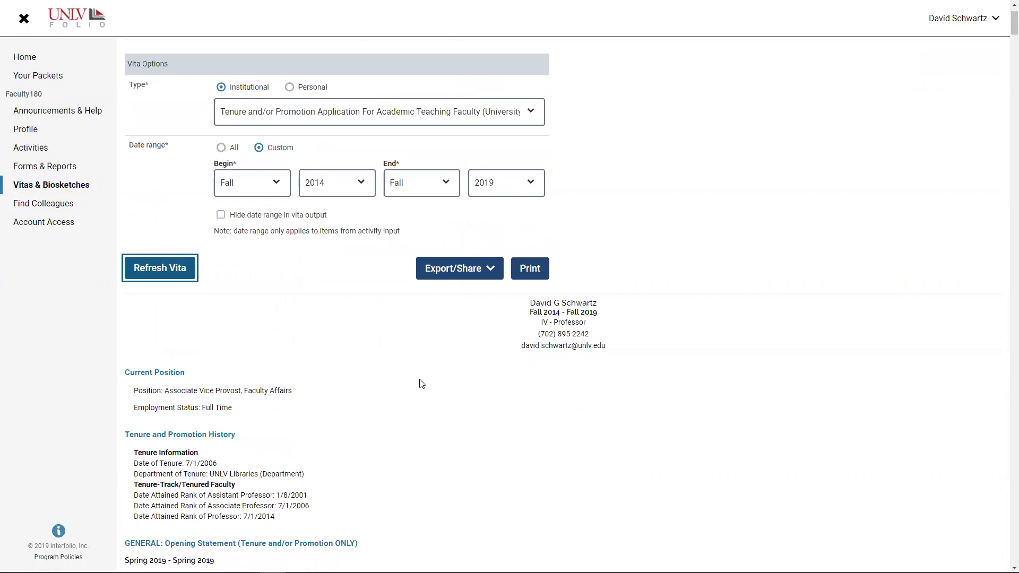
scroll(421, 384, "down", 3)
scroll(422, 385, "up", 2)
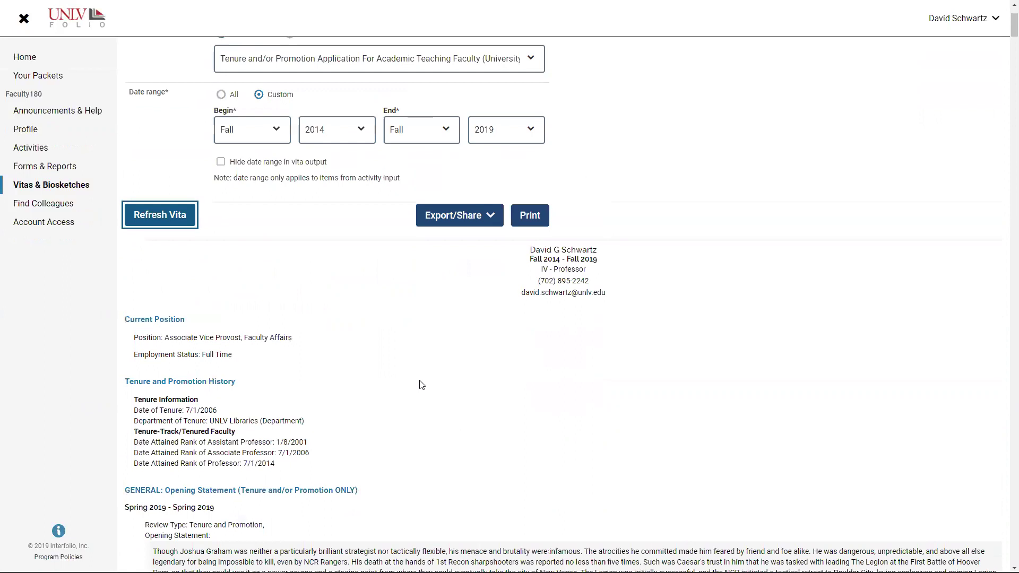
left_click(490, 221)
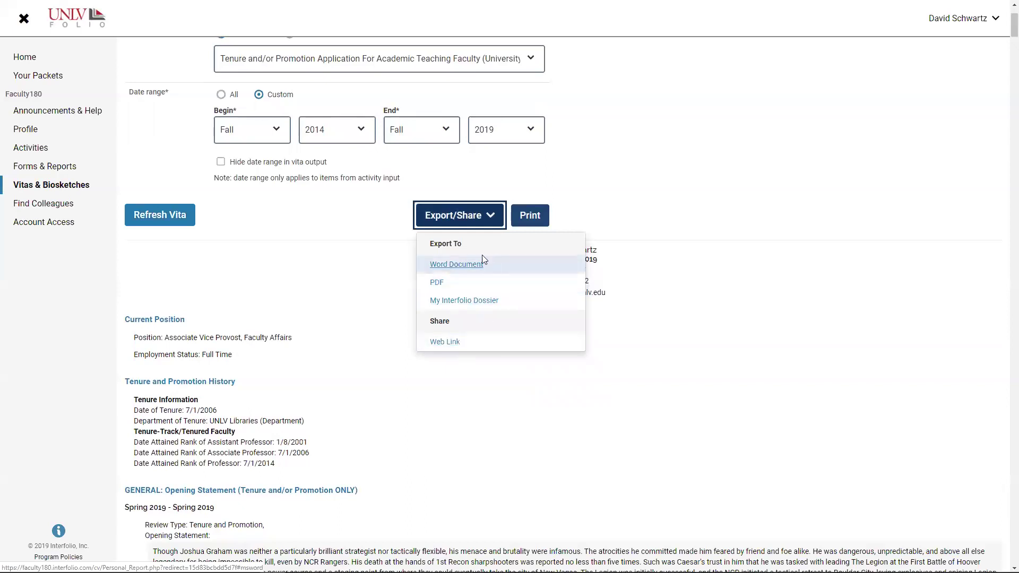
left_click(726, 385)
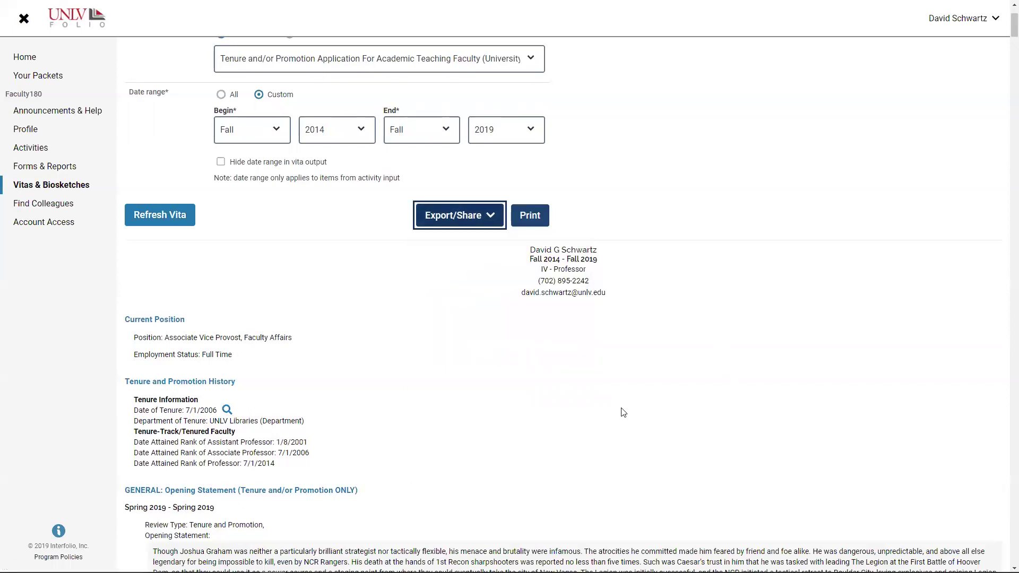
scroll(623, 412, "up", 1)
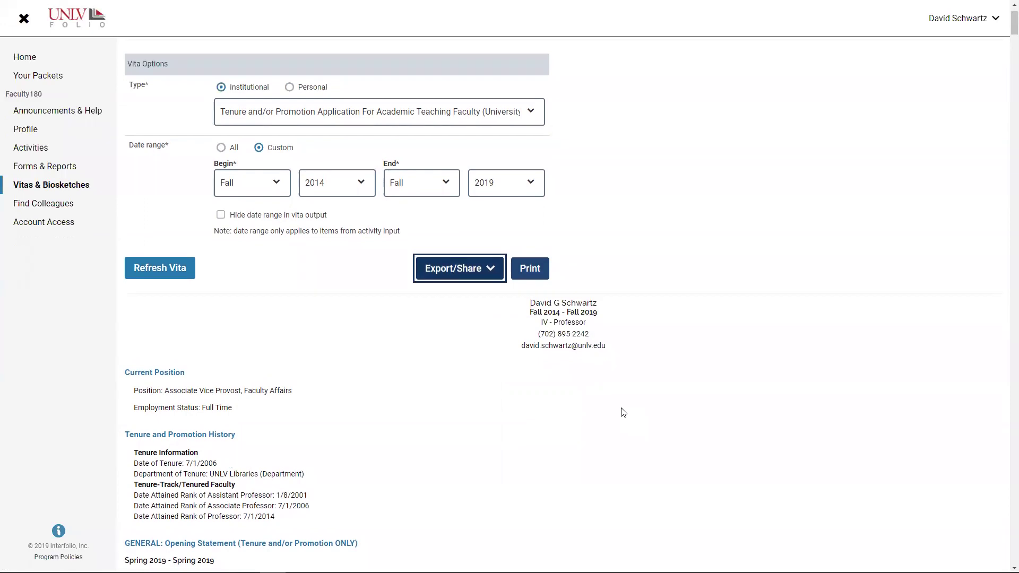
scroll(623, 413, "up", 1)
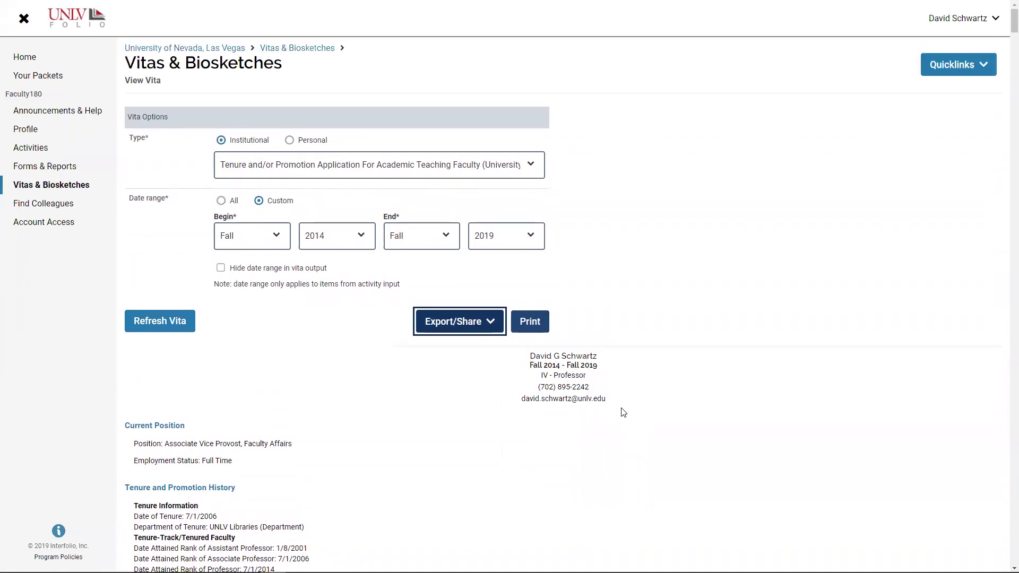